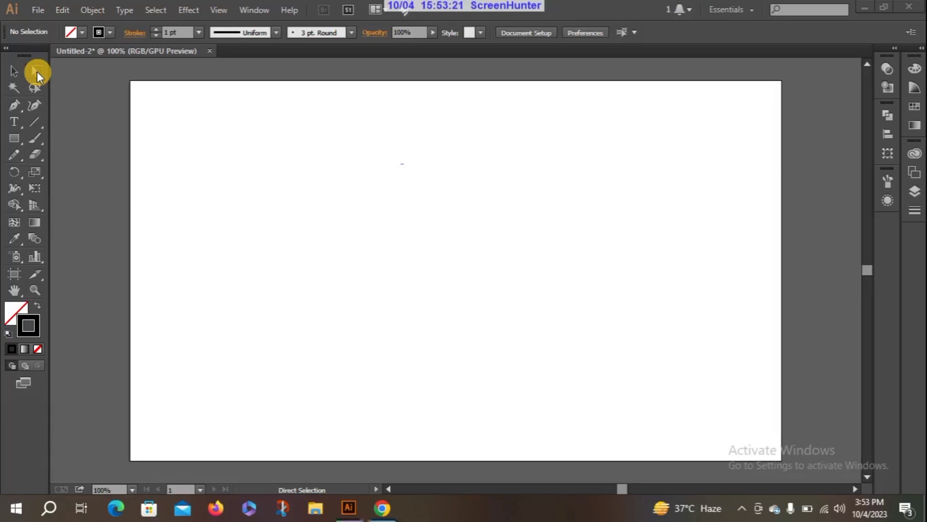
# Step: Draw a small rectangle in the upper-left area of the artboard and move it to the right with Direct Selection
pyautogui.click(18, 140)
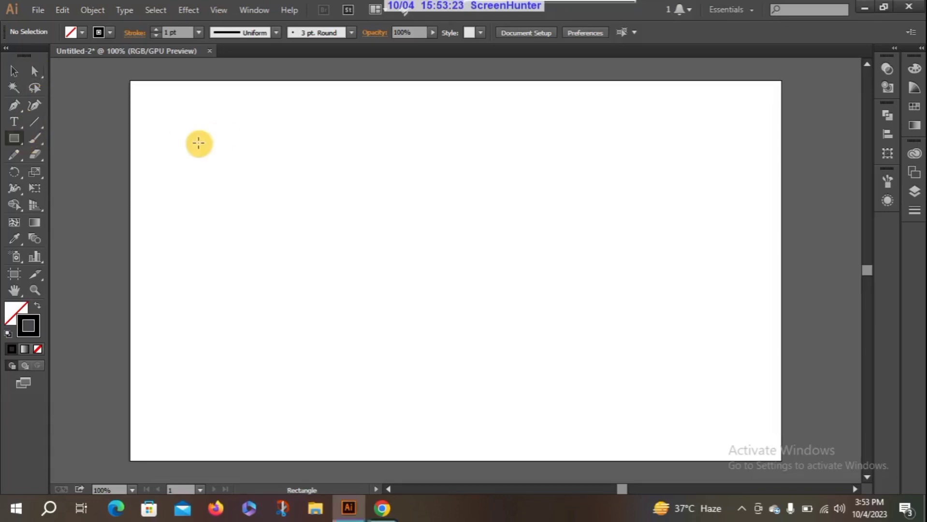
pyautogui.moveTo(195, 144); pyautogui.dragTo(295, 234)
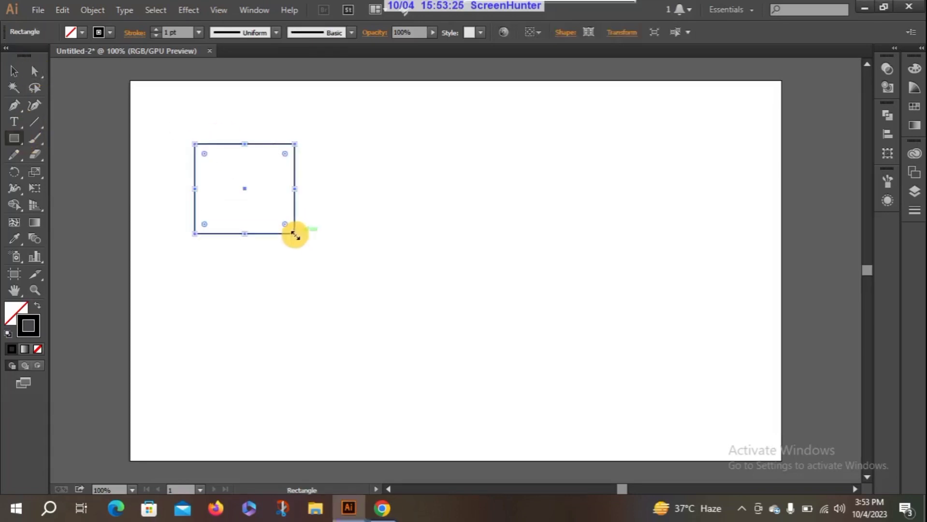
pyautogui.click(36, 72)
pyautogui.click(35, 71)
pyautogui.moveTo(182, 129); pyautogui.dragTo(321, 244)
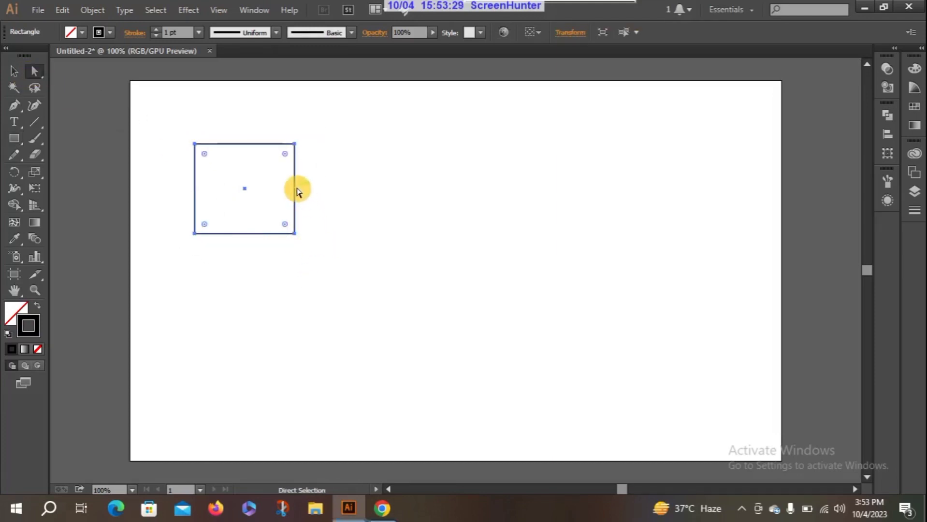
pyautogui.moveTo(296, 190); pyautogui.dragTo(389, 199)
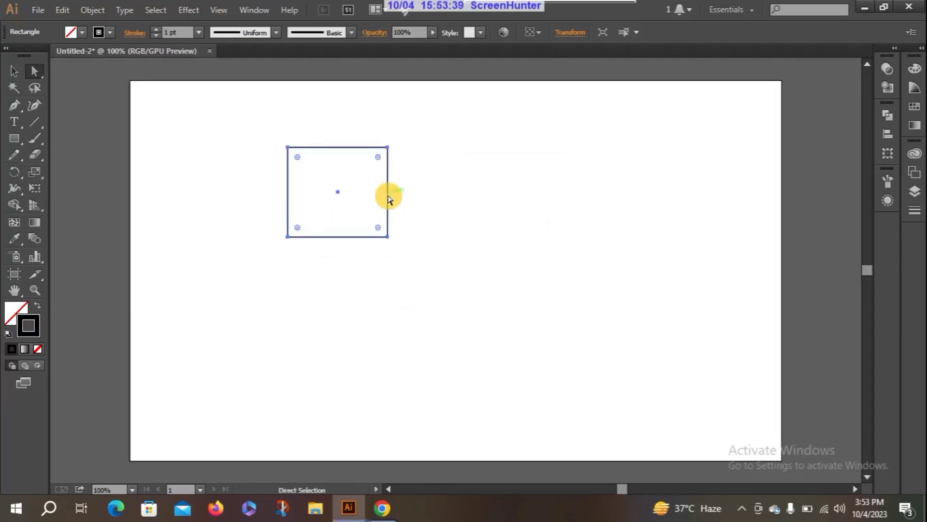
# Step: Duplicate the rectangle to its right with Direct Selection, and delete both the copy and the original
pyautogui.moveTo(280, 131); pyautogui.dragTo(429, 281)
pyautogui.click(344, 175)
pyautogui.moveTo(392, 185); pyautogui.dragTo(511, 188)
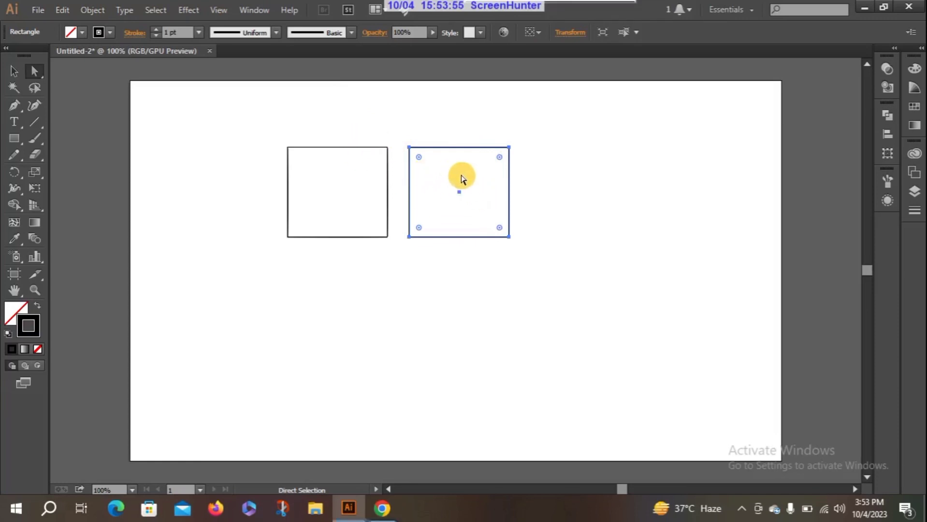
pyautogui.press('Delete')
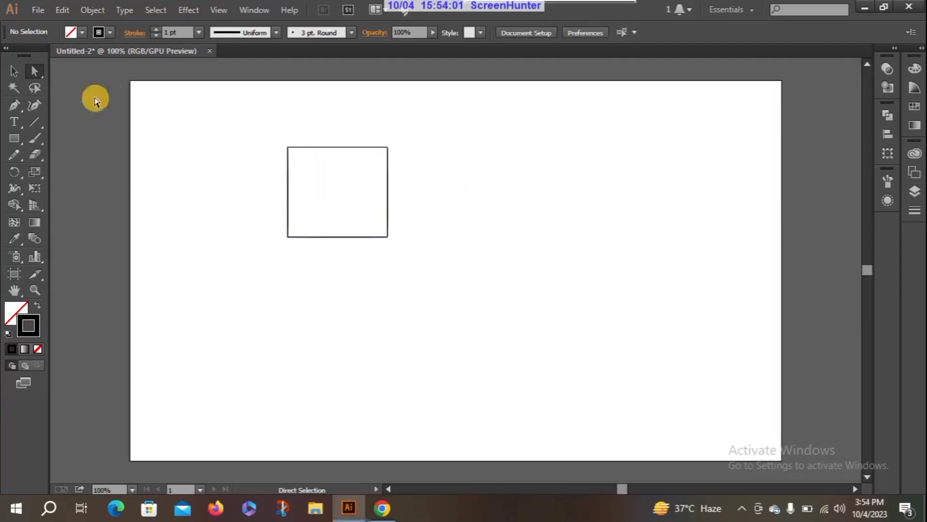
pyautogui.moveTo(265, 120); pyautogui.dragTo(424, 269)
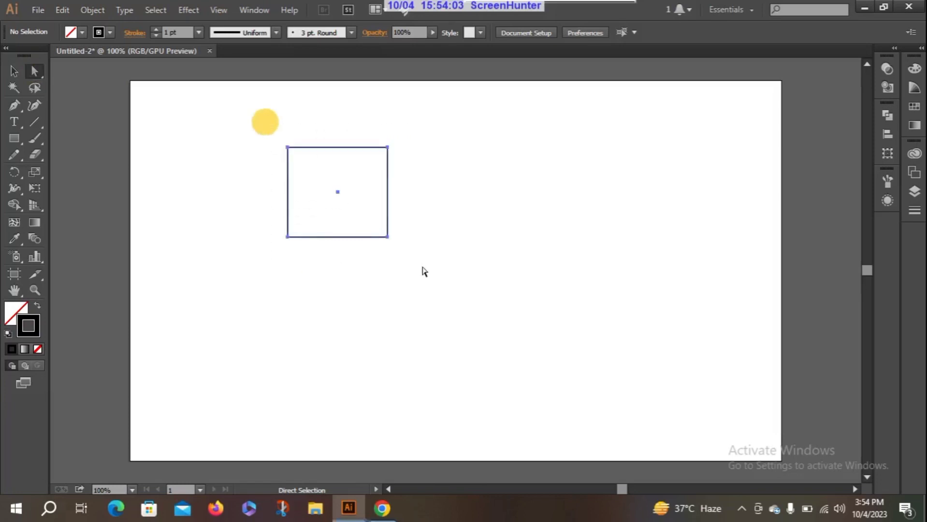
pyautogui.press('Delete')
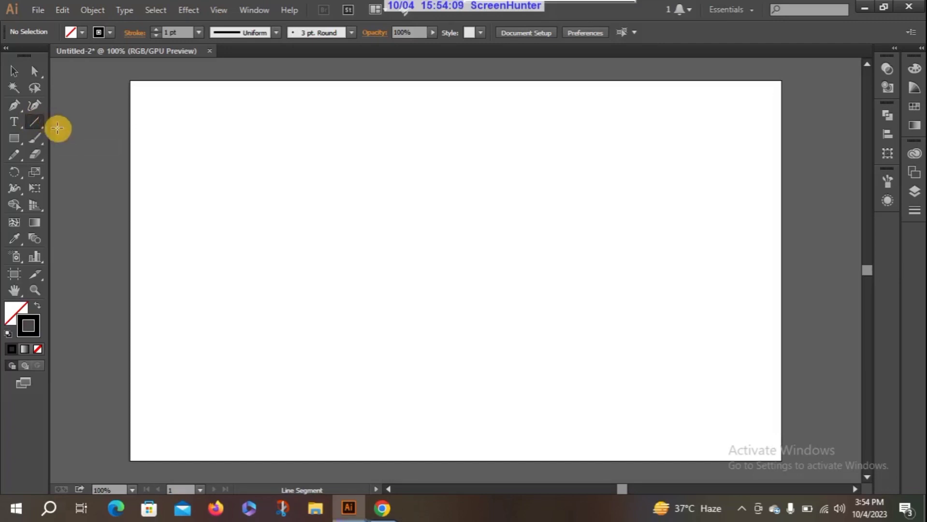
# Step: Draw a horizontal line about 339 px long near the artboard's upper edge
pyautogui.moveTo(211, 118); pyautogui.dragTo(441, 119)
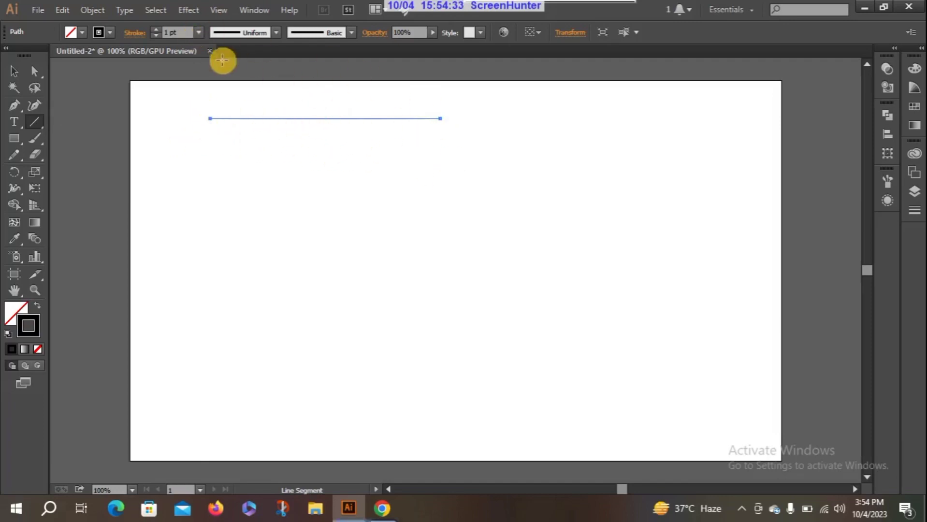
pyautogui.click(218, 11)
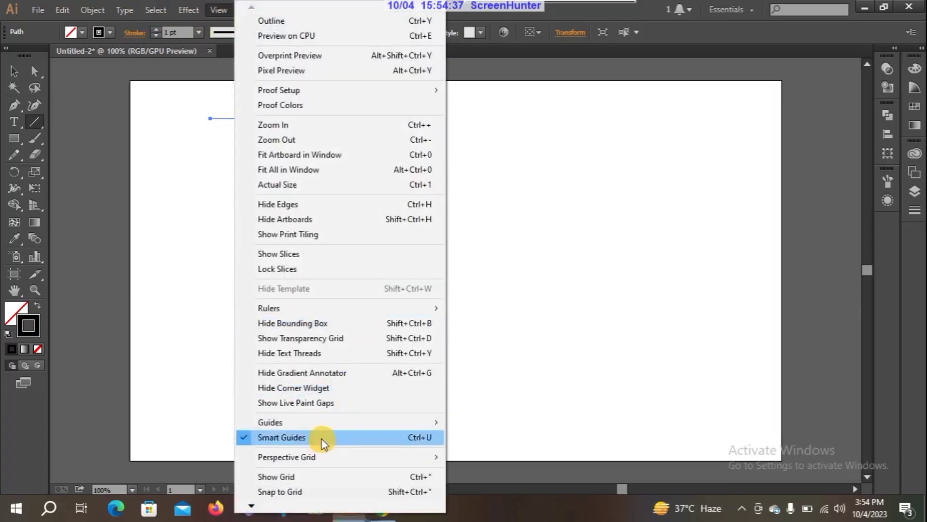
pyautogui.click(496, 275)
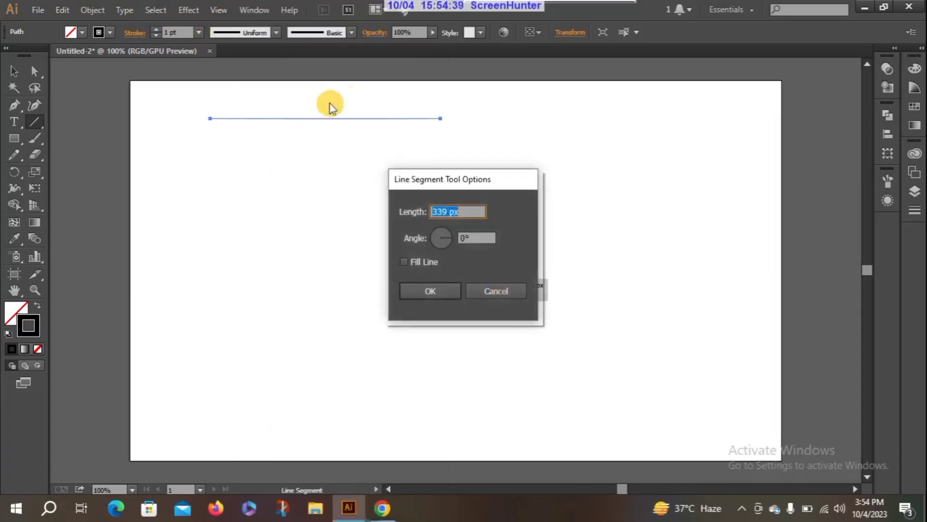
pyautogui.click(472, 290)
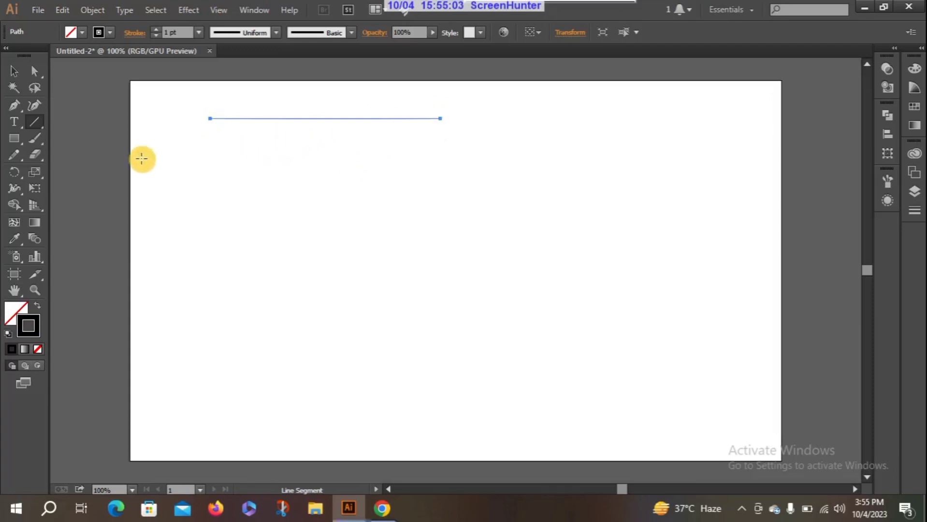
pyautogui.click(89, 184)
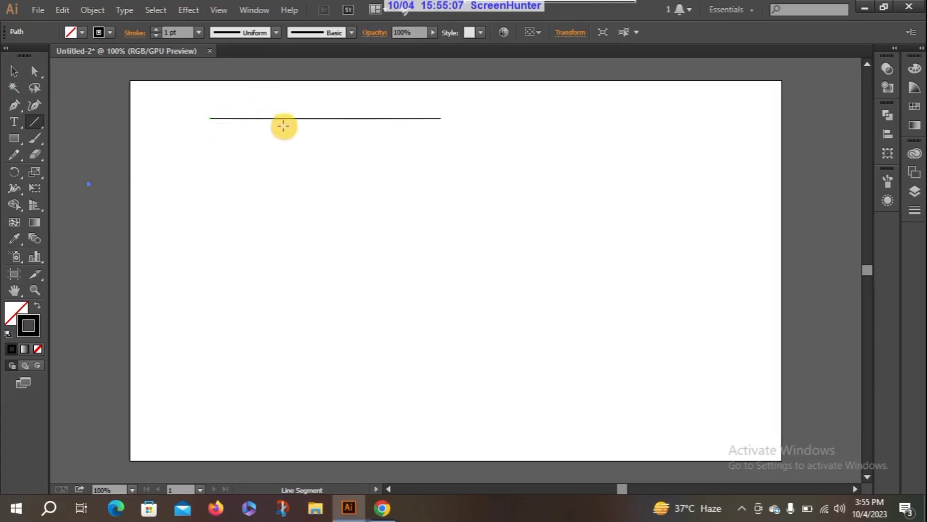
pyautogui.click(38, 350)
pyautogui.click(167, 185)
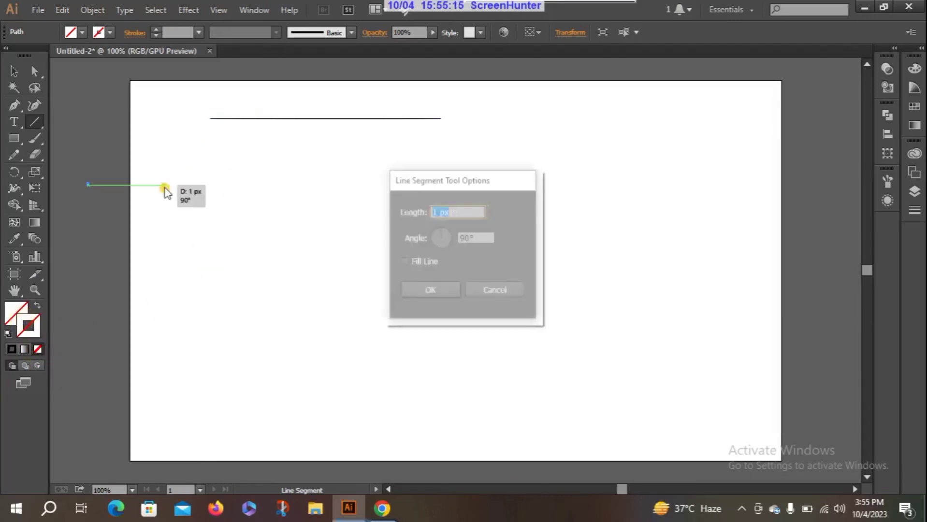
pyautogui.click(512, 291)
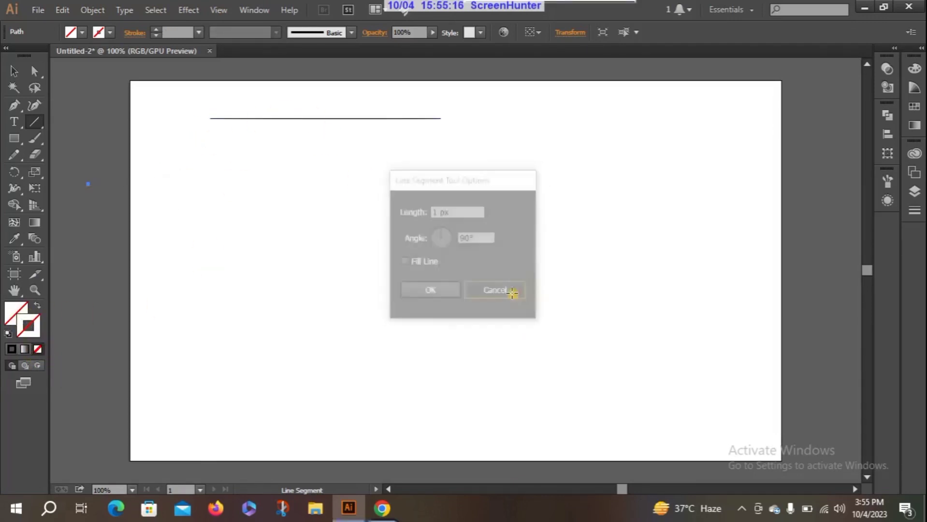
pyautogui.click(155, 36)
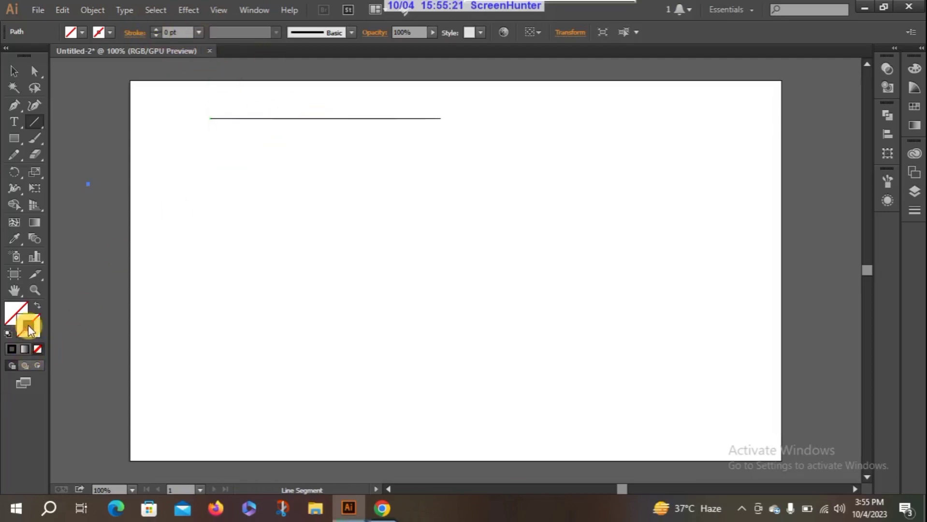
pyautogui.click(281, 147)
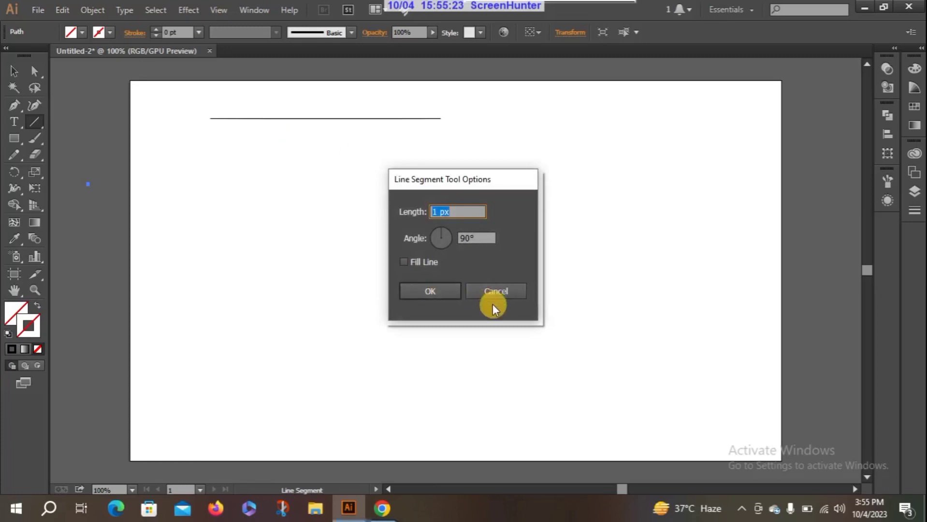
pyautogui.click(494, 292)
# Step: Move the line's left anchor point with Direct Selection, placing it at about X 207 px, Y 56.5 px
pyautogui.click(35, 72)
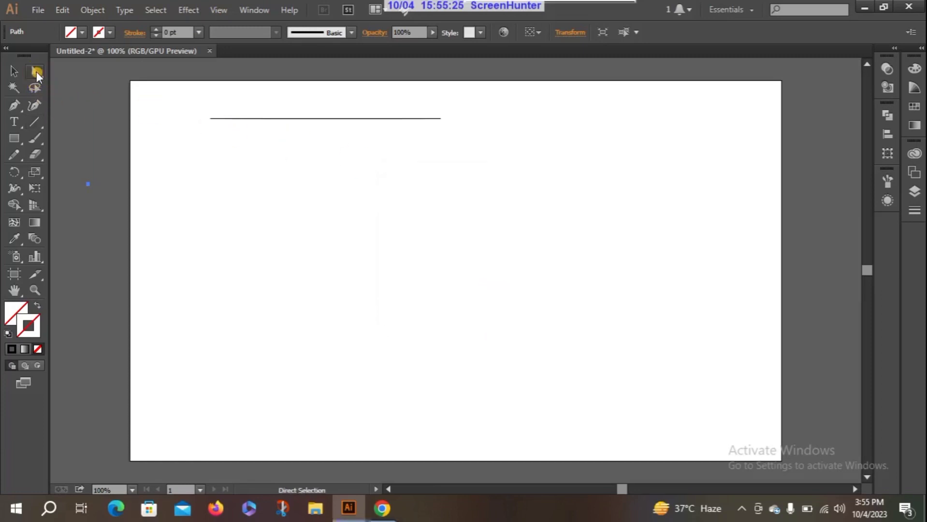
pyautogui.moveTo(188, 102)
pyautogui.mouseDown()
pyautogui.moveTo(304, 145)
pyautogui.moveTo(513, 162)
pyautogui.moveTo(485, 160)
pyautogui.mouseUp()
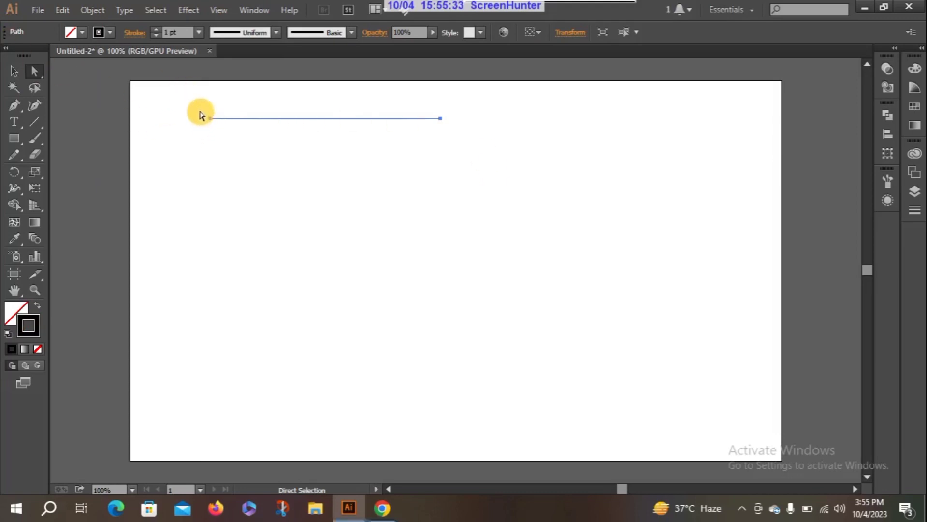
pyautogui.moveTo(186, 105); pyautogui.dragTo(311, 348)
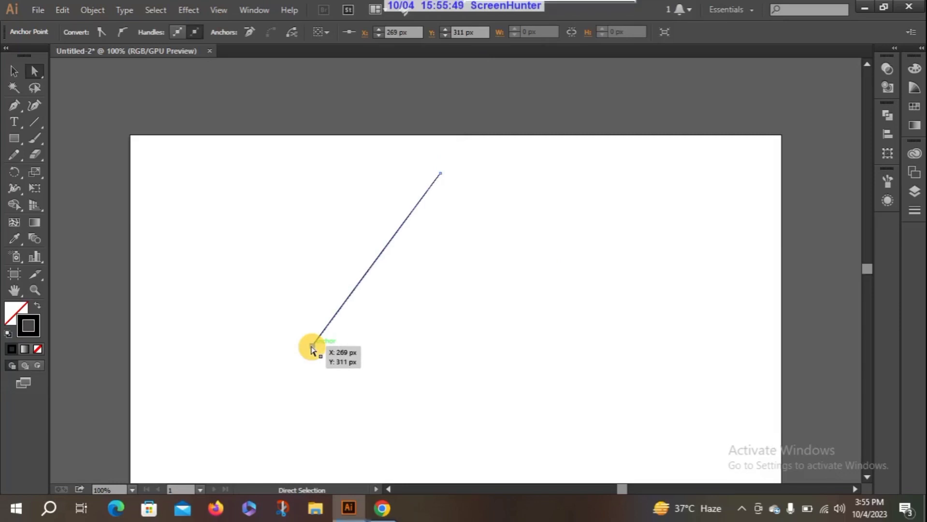
pyautogui.moveTo(311, 348); pyautogui.dragTo(292, 265)
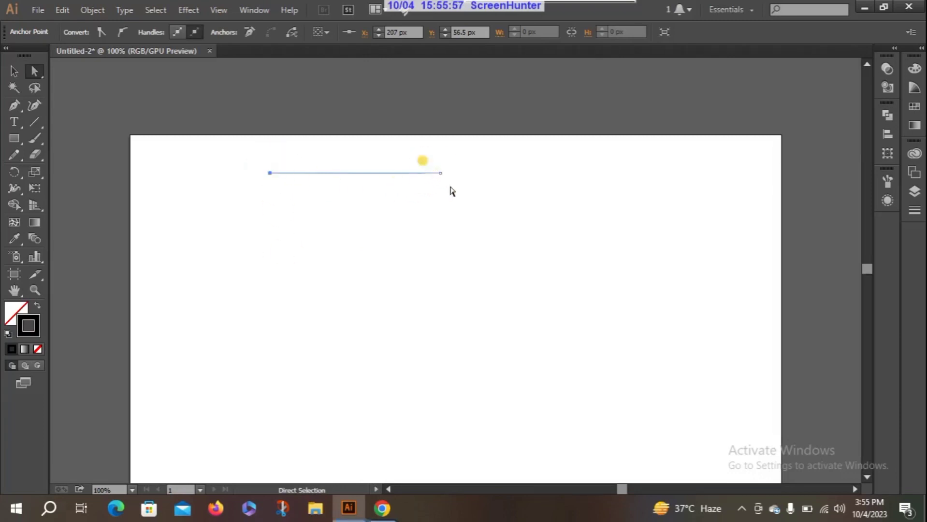
# Step: Move the line's right anchor point to about X 574 px, Y 89 px, and delete the line
pyautogui.click(441, 172)
pyautogui.moveTo(442, 169); pyautogui.dragTo(249, 91)
pyautogui.moveTo(495, 136); pyautogui.dragTo(520, 195)
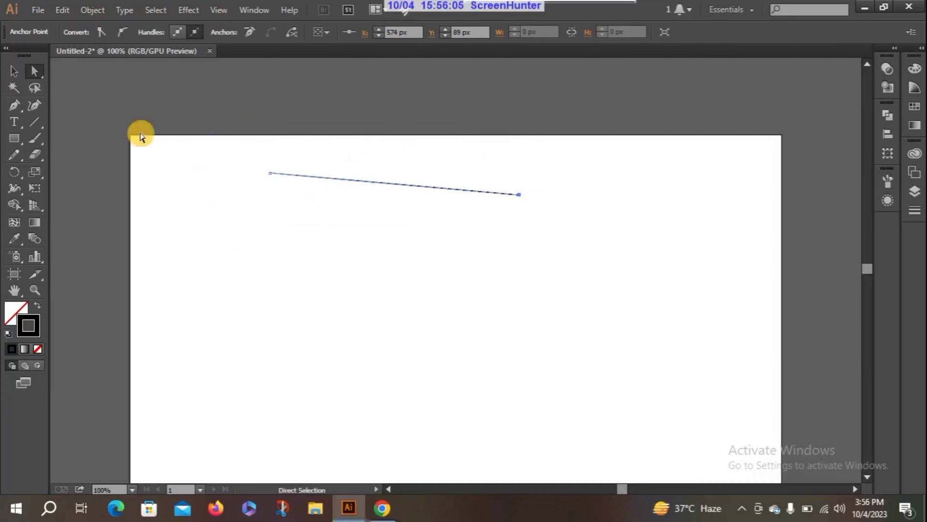
pyautogui.moveTo(255, 160); pyautogui.dragTo(563, 231)
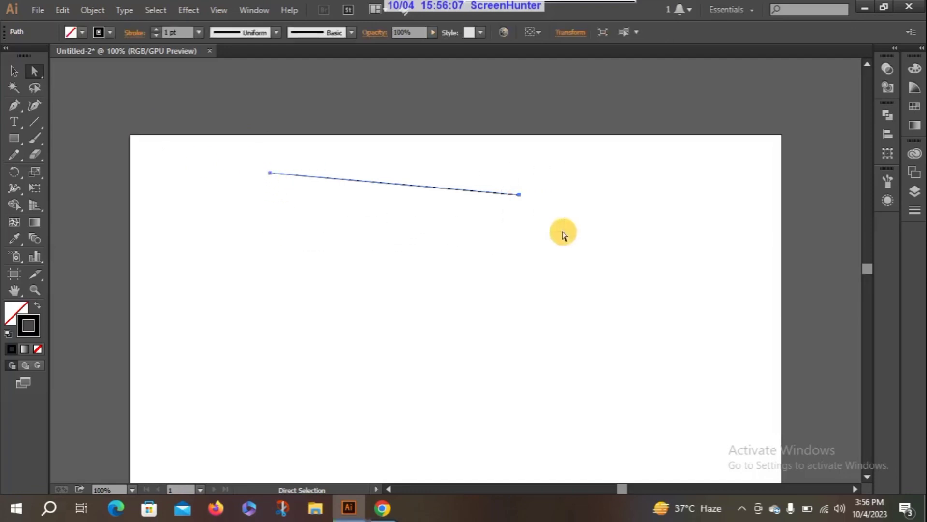
pyautogui.press('Delete')
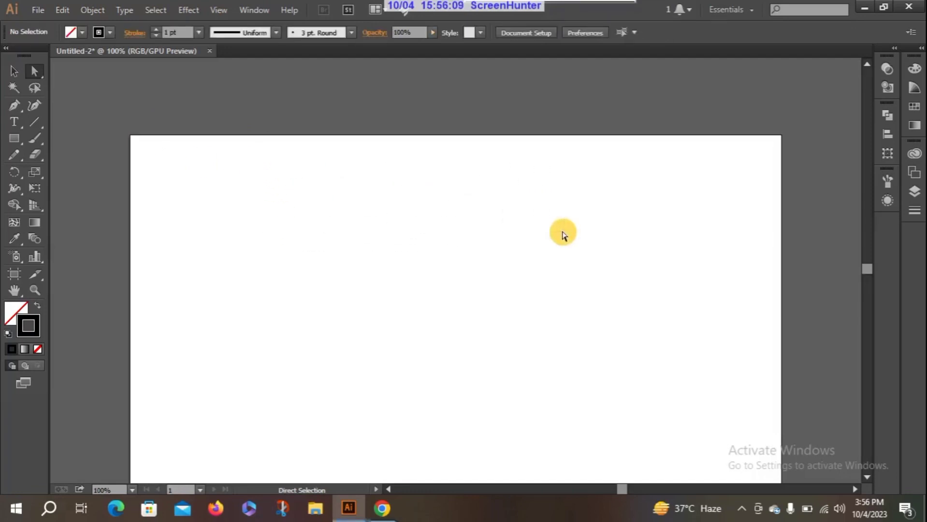
# Step: Draw a new rectangle with its upper-left corner at about X 162 px, Y 86 px on the artboard
pyautogui.click(20, 141)
pyautogui.moveTo(240, 194); pyautogui.dragTo(345, 284)
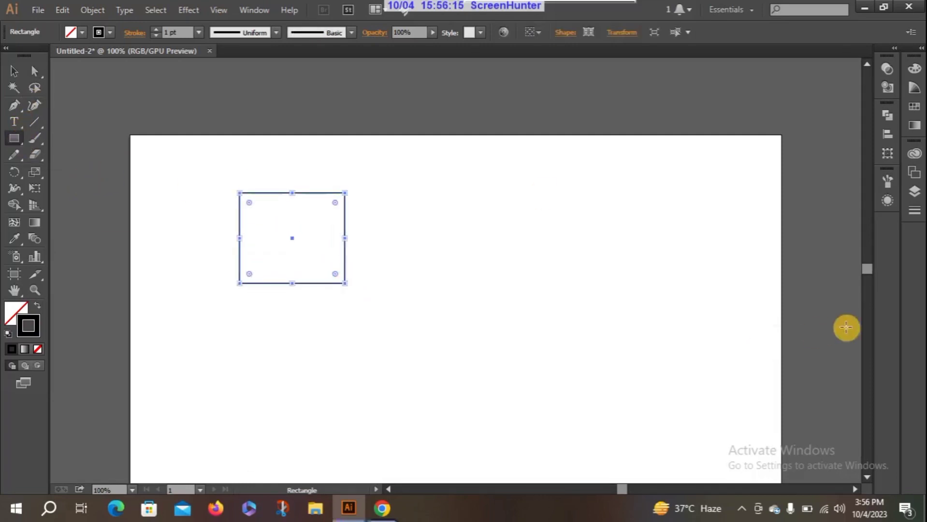
pyautogui.moveTo(869, 259); pyautogui.dragTo(870, 265)
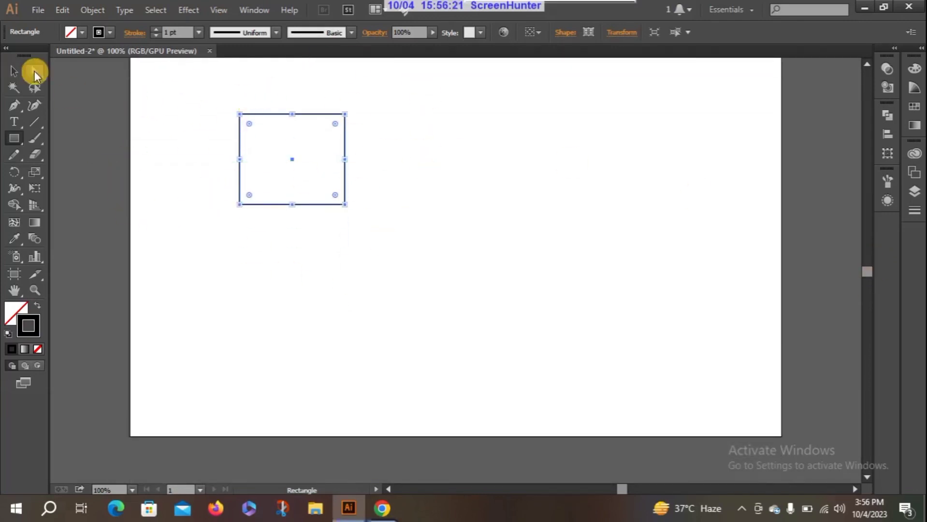
# Step: Reshape the rectangle with Direct Selection by moving its upper-left and upper-right corner anchor points to new positions
pyautogui.click(35, 72)
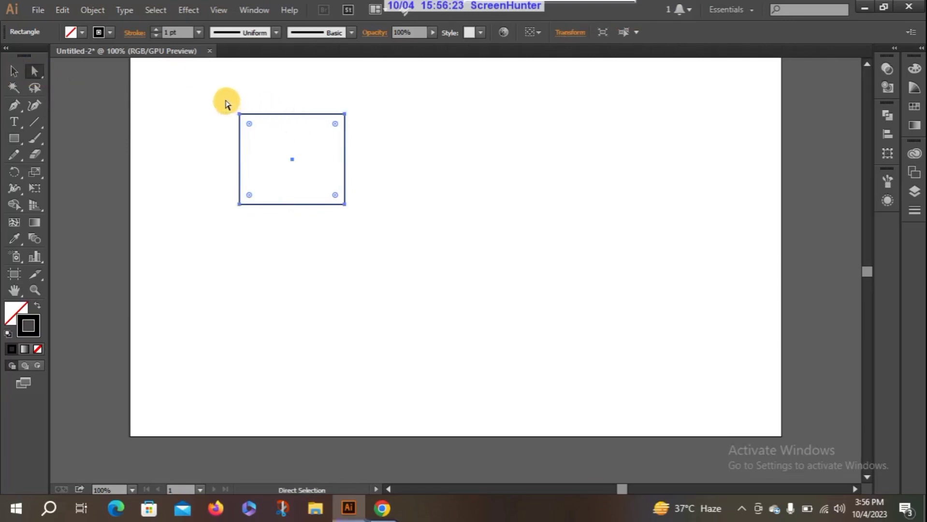
pyautogui.moveTo(229, 106); pyautogui.dragTo(258, 131)
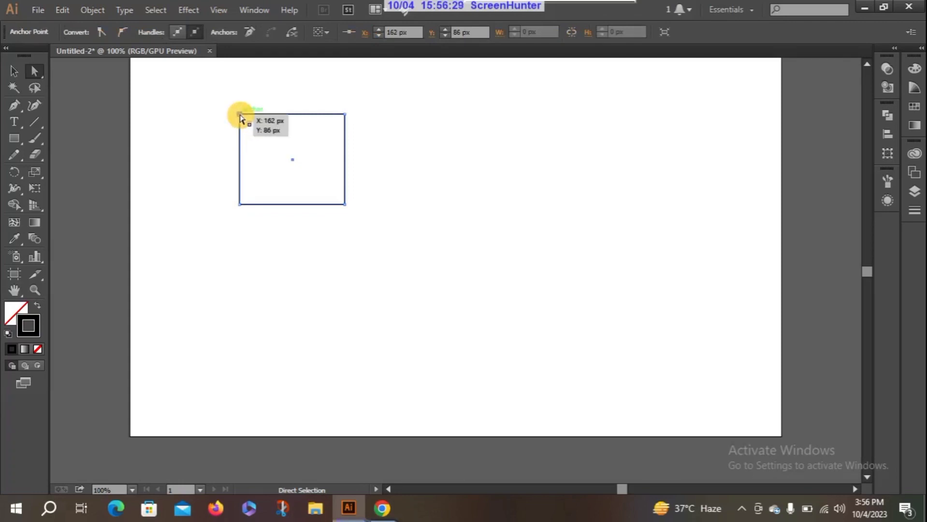
pyautogui.moveTo(240, 117); pyautogui.dragTo(303, 175)
pyautogui.click(302, 141)
pyautogui.moveTo(253, 141); pyautogui.dragTo(241, 118)
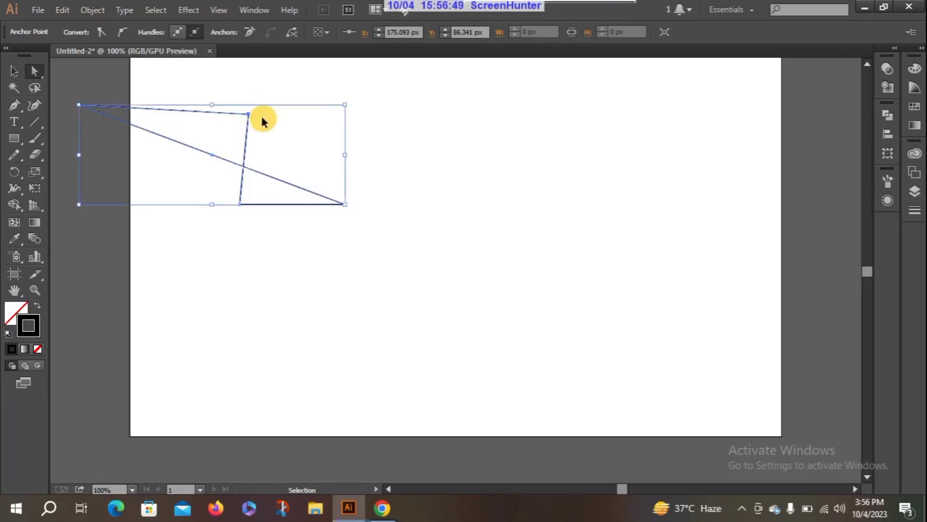
# Step: Undo all the anchor point moves to restore the rectangle's original shape
pyautogui.hotkey('ctrl', 'z')
pyautogui.hotkey('ctrl', 'z')
pyautogui.hotkey('ctrl', 'z')
pyautogui.hotkey('ctrl', 'z')
pyautogui.hotkey('ctrl', 'z')
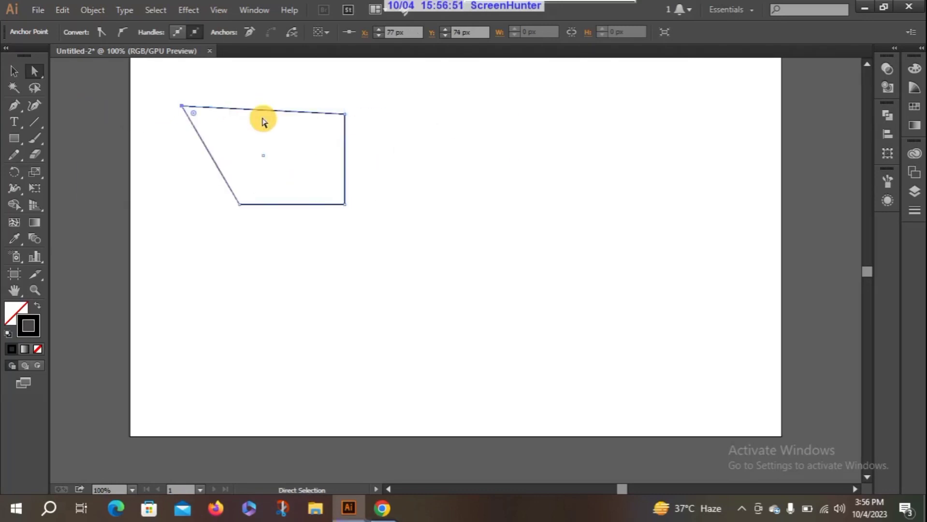
pyautogui.hotkey('ctrl', 'z')
pyautogui.hotkey('ctrl', 'z')
pyautogui.hotkey('ctrl', 'z')
pyautogui.hotkey('ctrl', 'z')
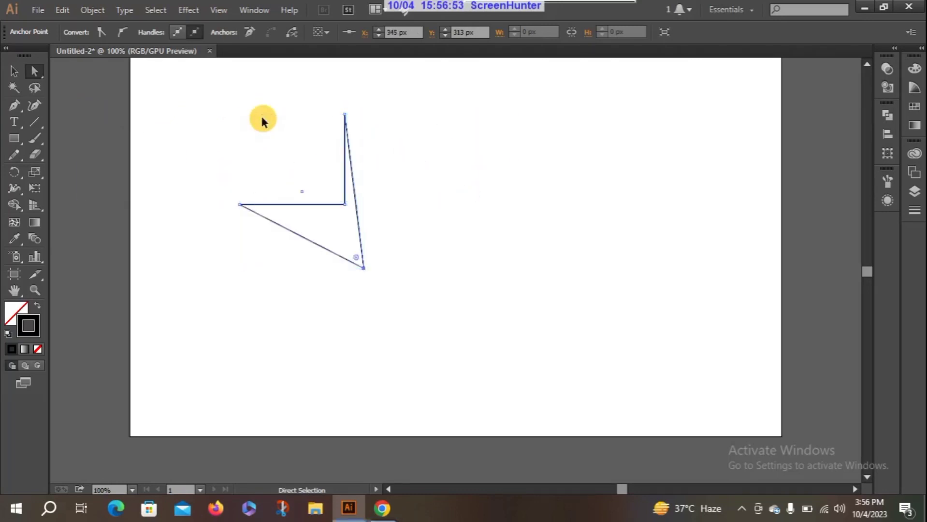
pyautogui.hotkey('ctrl', 'z')
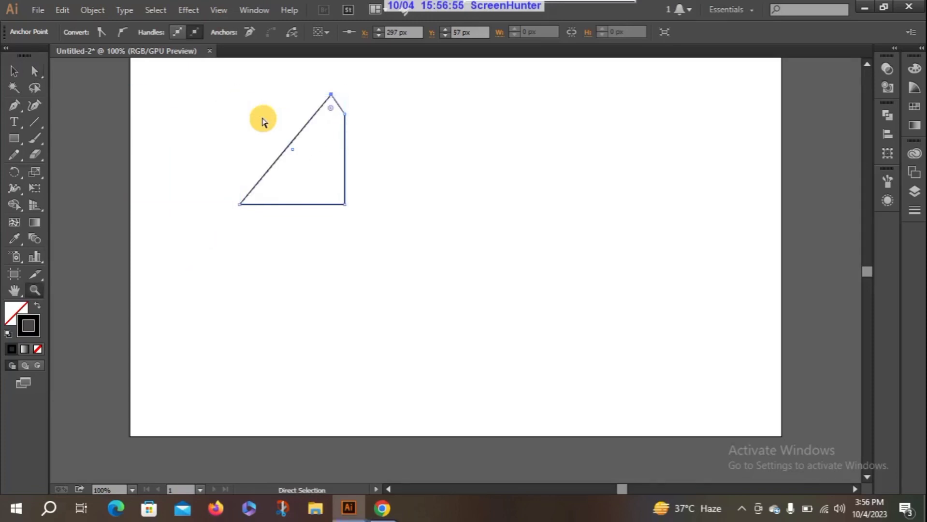
pyautogui.hotkey('ctrl', 'z')
pyautogui.hotkey('ctrl', 'z')
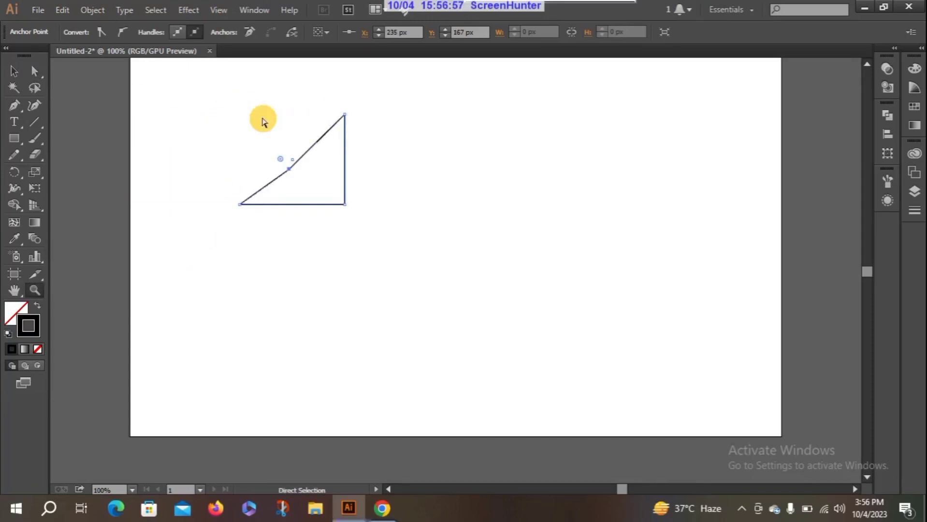
pyautogui.hotkey('ctrl', 'z')
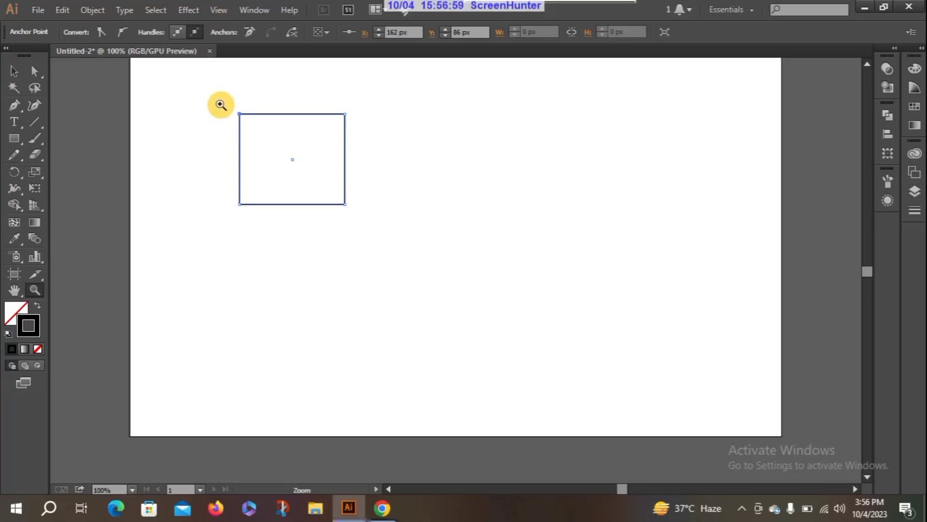
pyautogui.moveTo(219, 104); pyautogui.dragTo(265, 118)
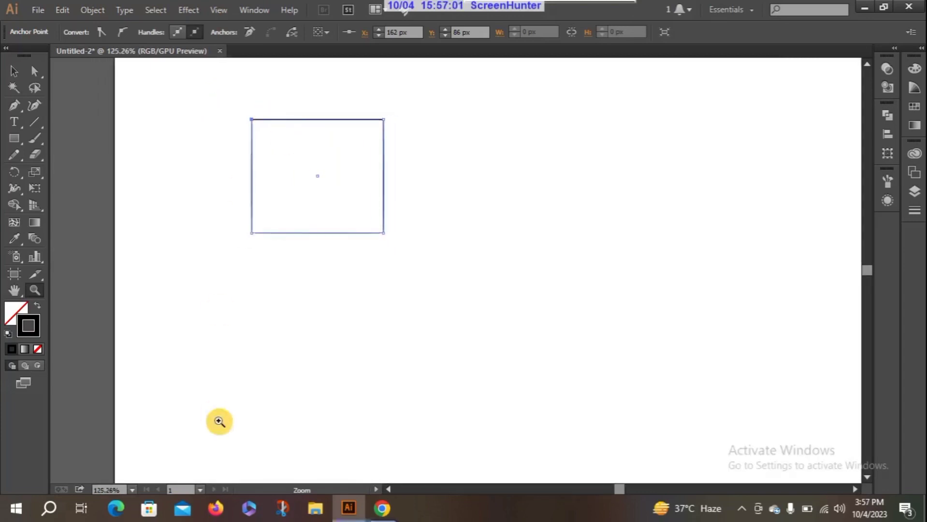
# Step: Slant the rectangle into a parallelogram by moving its two upper anchor points together up and to the right with Direct Selection
pyautogui.click(131, 489)
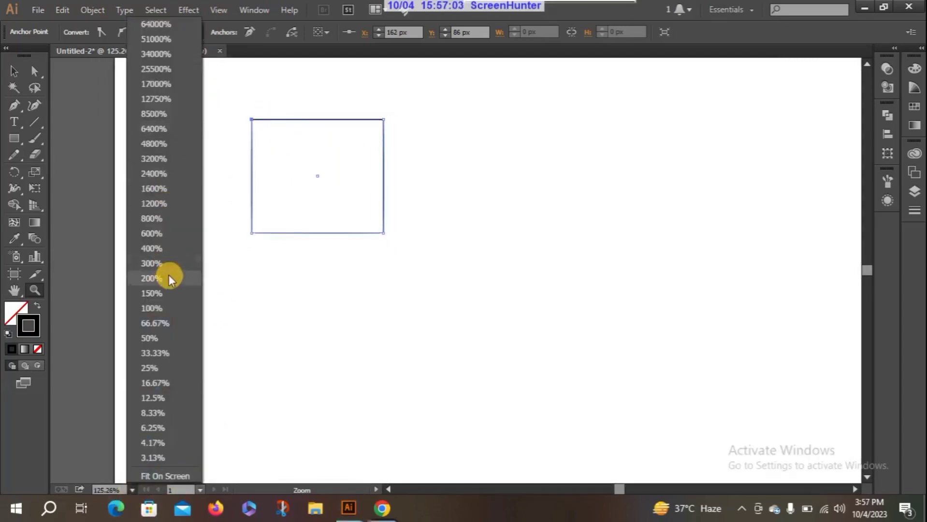
pyautogui.click(167, 306)
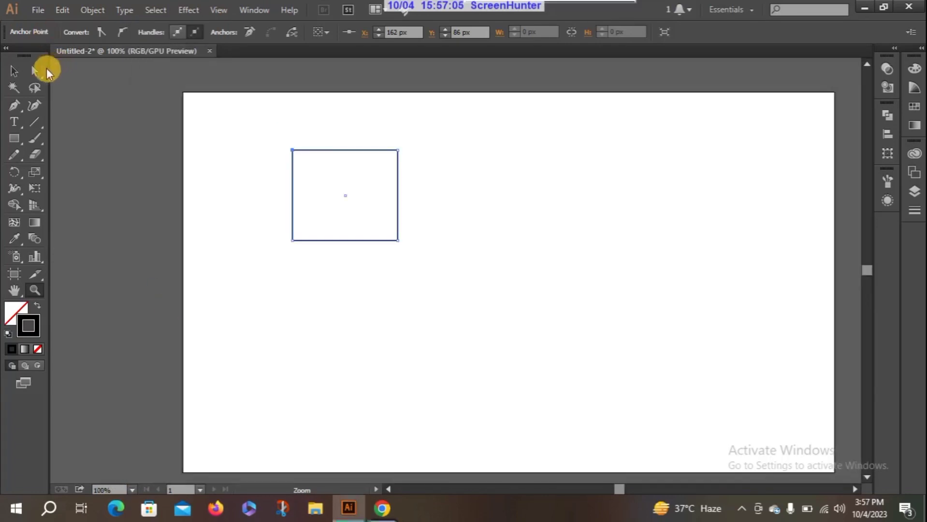
pyautogui.moveTo(278, 137); pyautogui.dragTo(426, 180)
pyautogui.moveTo(397, 149); pyautogui.dragTo(475, 135)
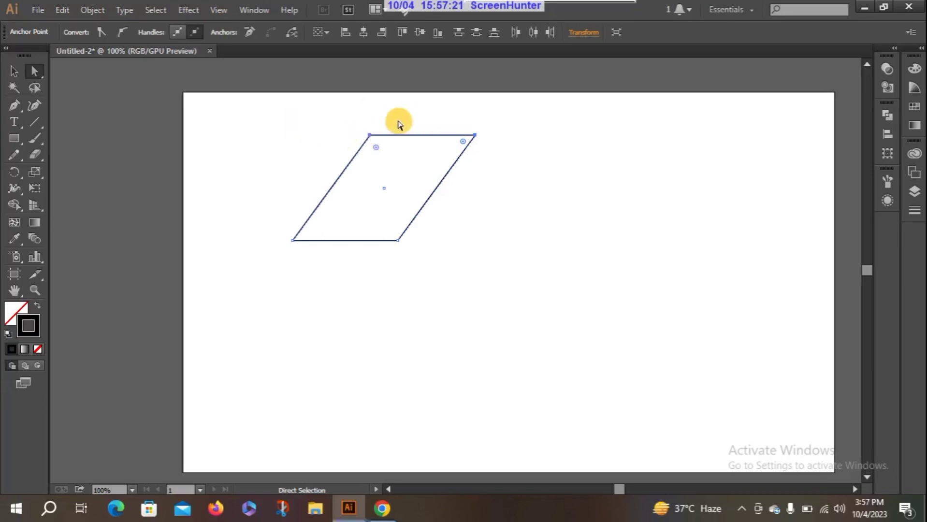
# Step: Move only the upper-left anchor point to about X 89 px, Y 51 px, and on through about X 152 px, Y 40 px
pyautogui.moveTo(358, 119); pyautogui.dragTo(400, 184)
pyautogui.moveTo(370, 135); pyautogui.dragTo(243, 129)
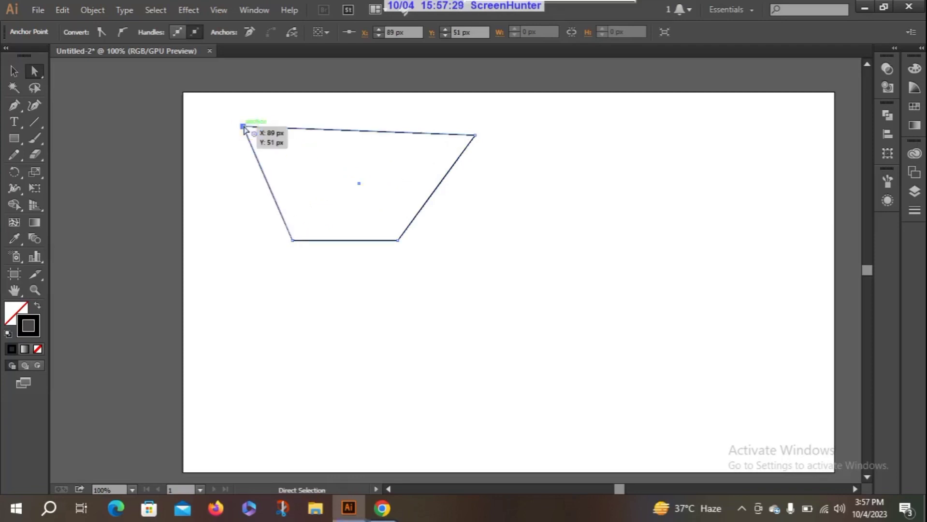
pyautogui.moveTo(244, 128); pyautogui.dragTo(286, 120)
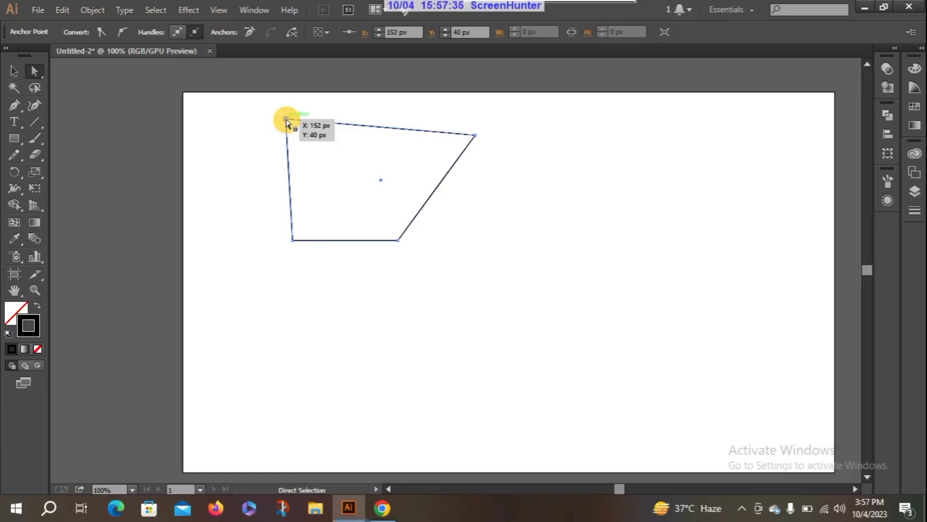
pyautogui.moveTo(286, 121)
pyautogui.mouseDown()
pyautogui.moveTo(335, 158)
pyautogui.moveTo(250, 117)
pyautogui.moveTo(329, 170)
pyautogui.moveTo(237, 118)
pyautogui.moveTo(332, 145)
pyautogui.moveTo(255, 119)
pyautogui.moveTo(373, 176)
pyautogui.moveTo(295, 126)
pyautogui.mouseUp()
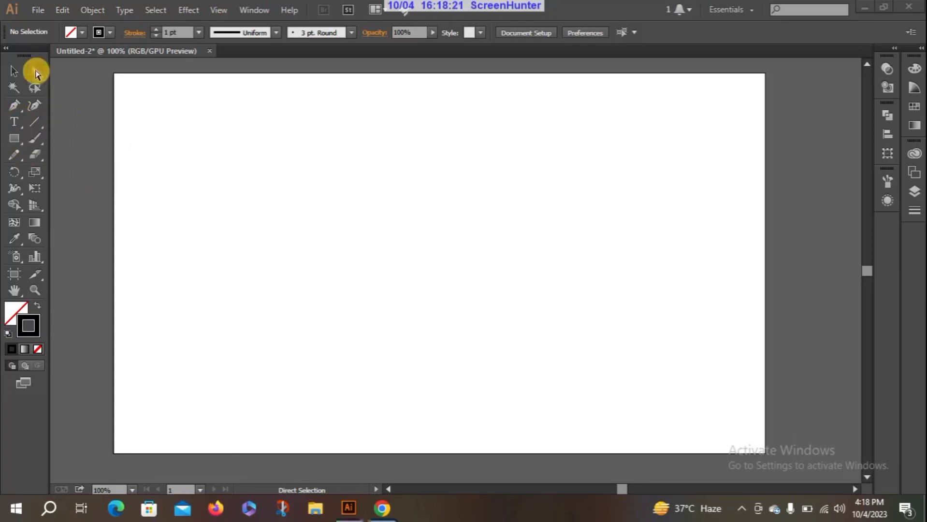
# Step: Draw a rectangle about 113 by 108 px on the empty artboard and duplicate it flush against its right side
pyautogui.click(14, 139)
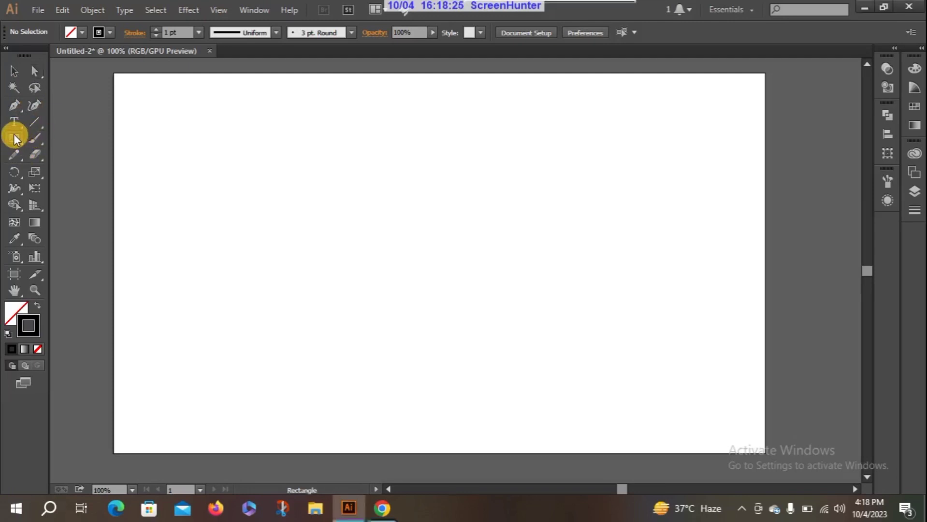
pyautogui.moveTo(218, 252); pyautogui.dragTo(295, 325)
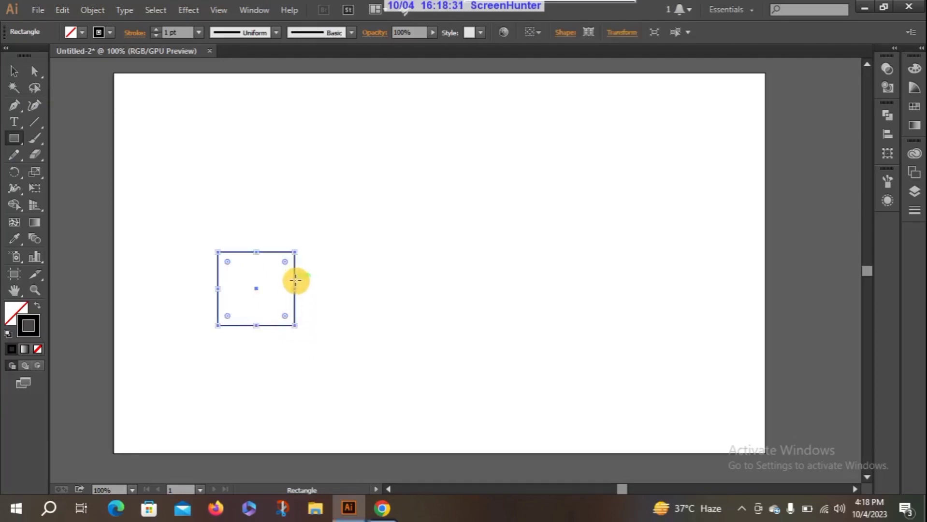
pyautogui.click(33, 71)
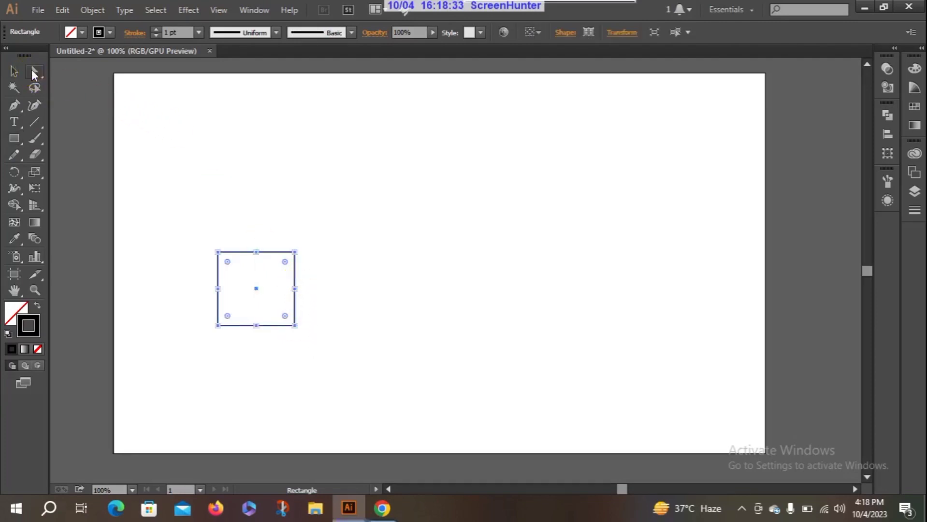
pyautogui.click(295, 279)
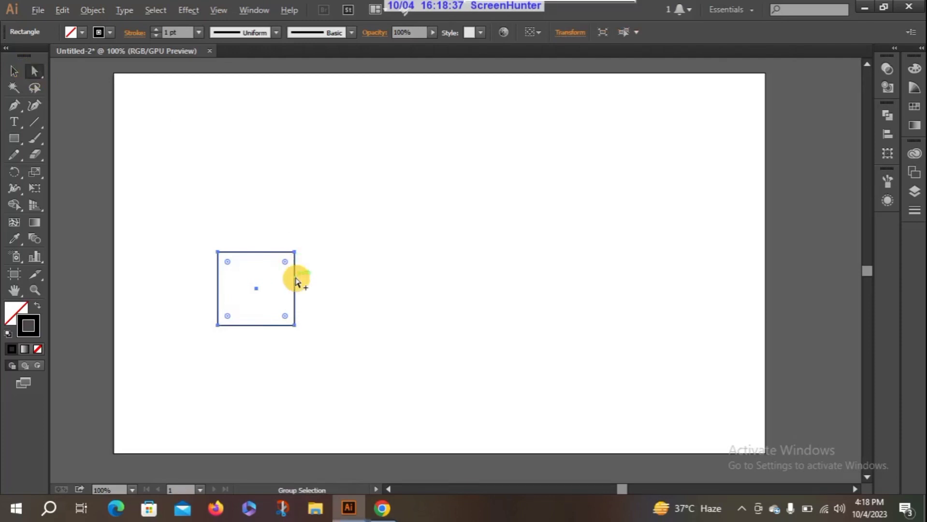
pyautogui.moveTo(295, 278); pyautogui.dragTo(373, 281)
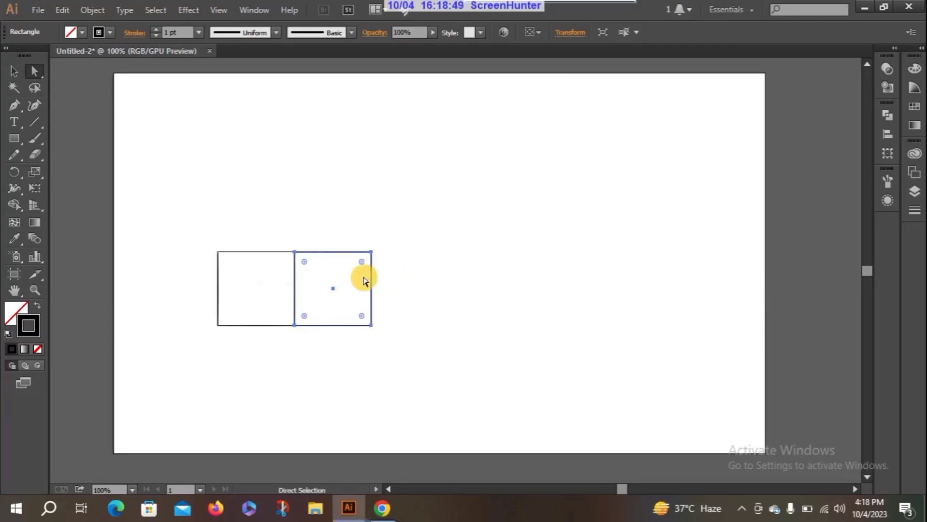
# Step: Shift the left rectangle straight up 108 px, keeping it aligned with its original position
pyautogui.click(249, 252)
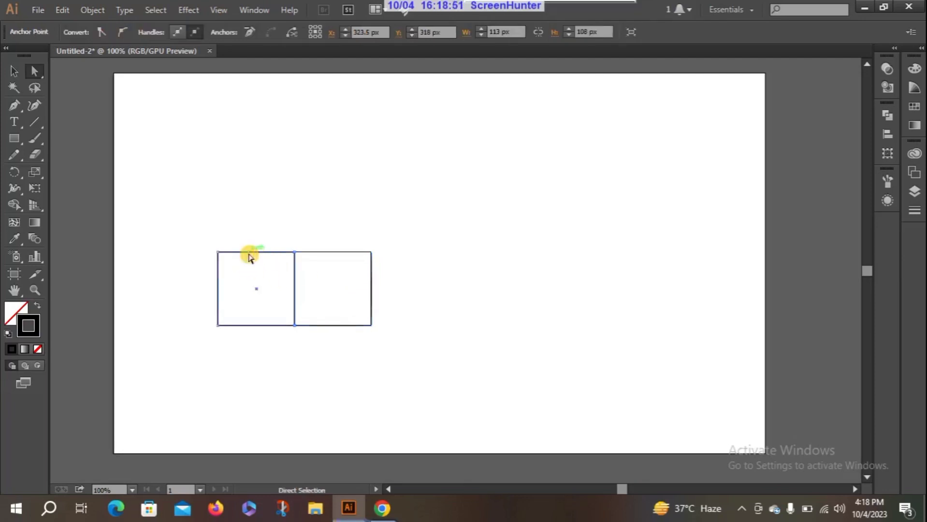
pyautogui.moveTo(249, 254); pyautogui.dragTo(248, 180)
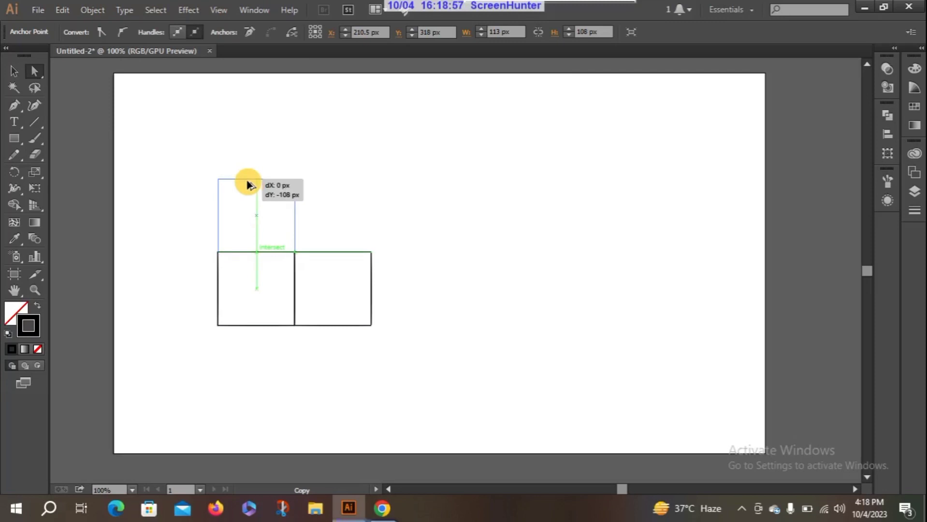
pyautogui.moveTo(247, 183); pyautogui.dragTo(247, 182)
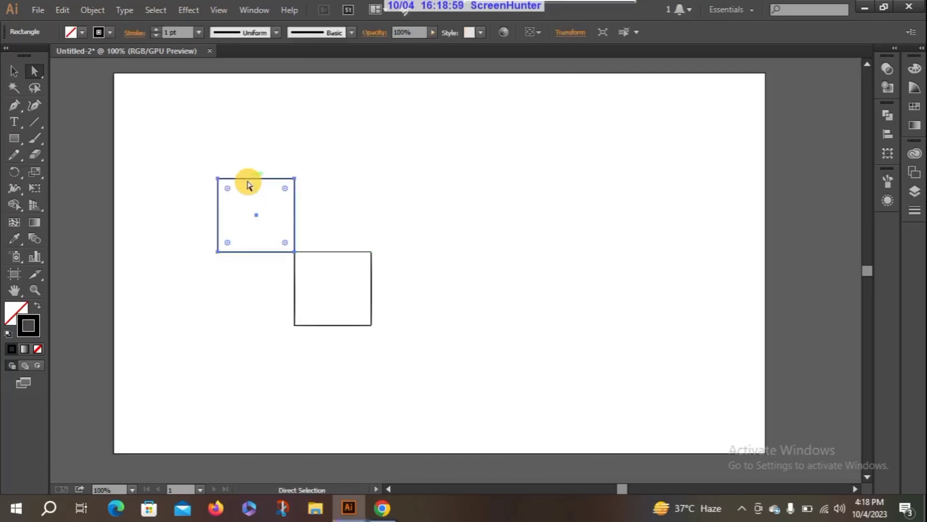
# Step: Duplicate the upper rectangle directly below itself to form an L-shaped arrangement of three rectangles
pyautogui.click(223, 269)
pyautogui.click(243, 252)
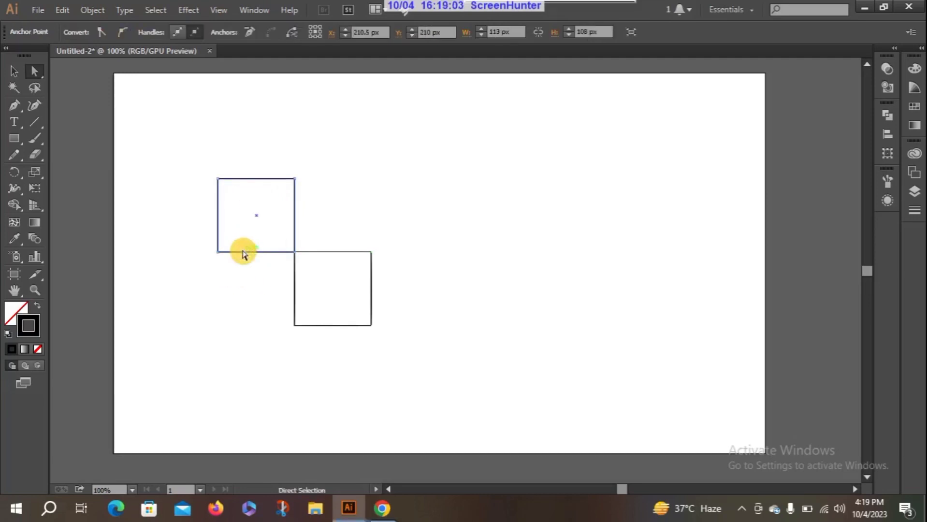
pyautogui.moveTo(243, 254); pyautogui.dragTo(244, 327)
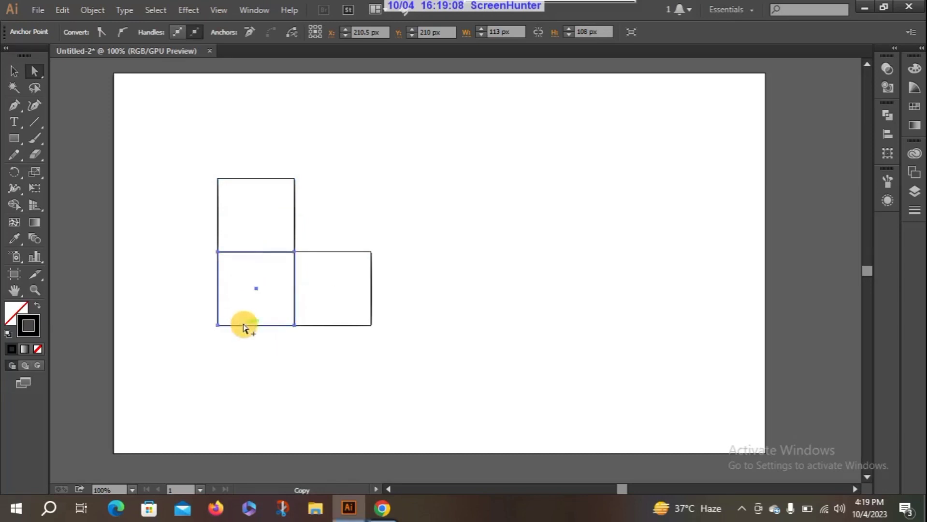
pyautogui.click(379, 223)
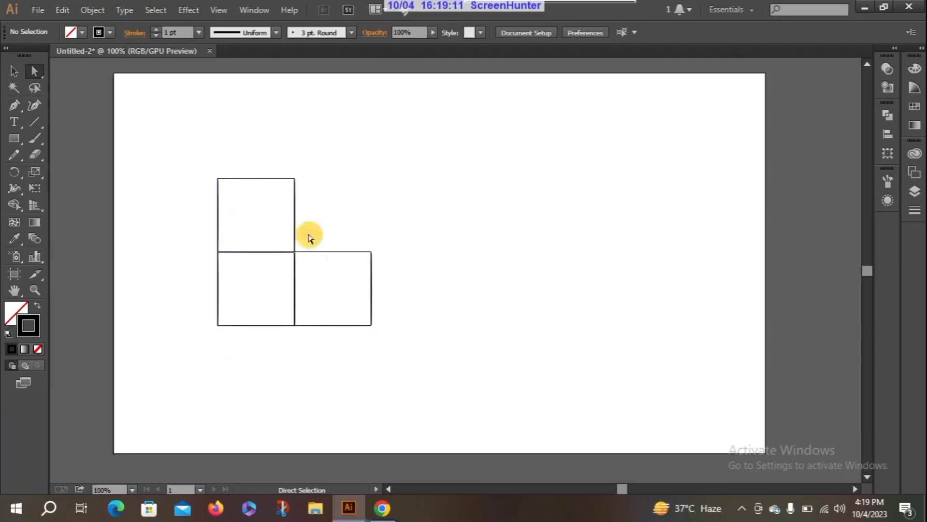
# Step: Slant the upper rectangle's top edge into a box top, and shift the right rectangle's right edge to meet its corner
pyautogui.click(32, 72)
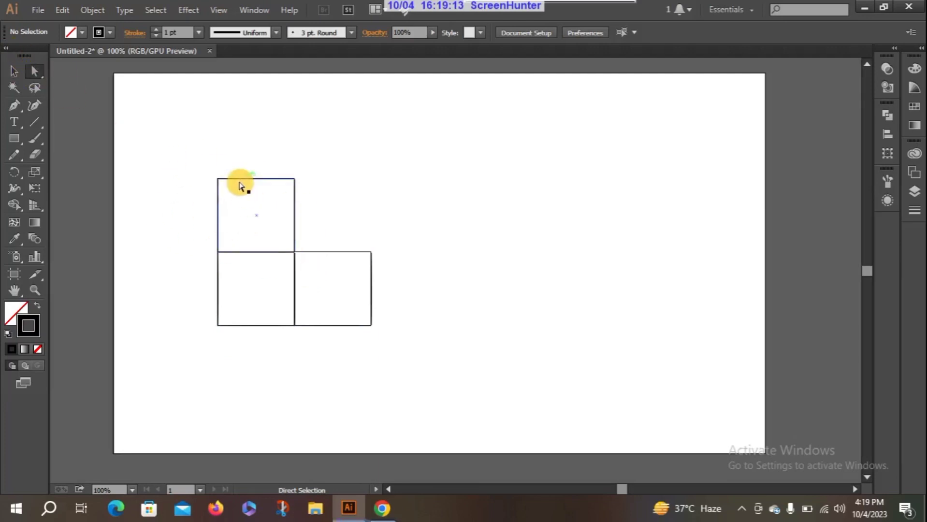
pyautogui.moveTo(209, 165); pyautogui.dragTo(373, 324)
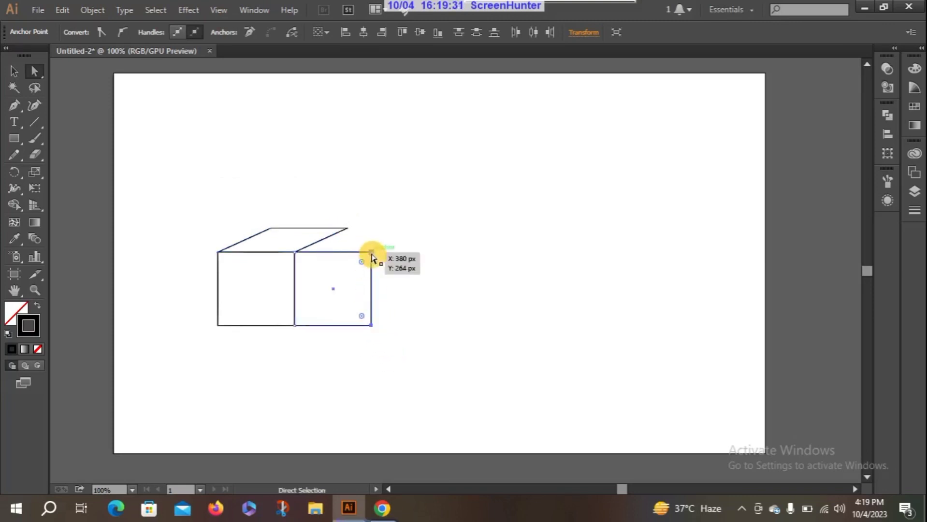
pyautogui.moveTo(371, 254); pyautogui.dragTo(347, 229)
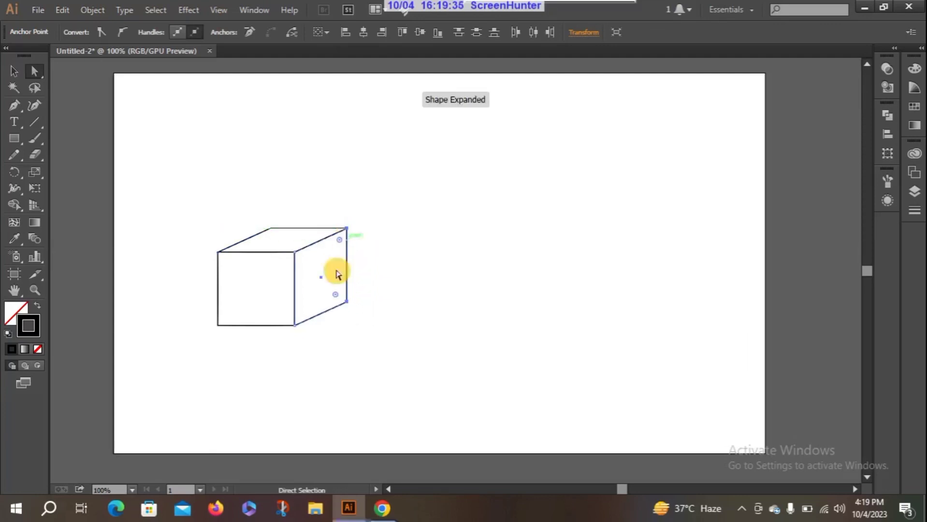
# Step: Move the left-side anchor points of the front and top faces together, placing the front face's upper-left corner at about X 204 px, Y 234 px
pyautogui.moveTo(276, 219); pyautogui.dragTo(206, 346)
pyautogui.click(269, 234)
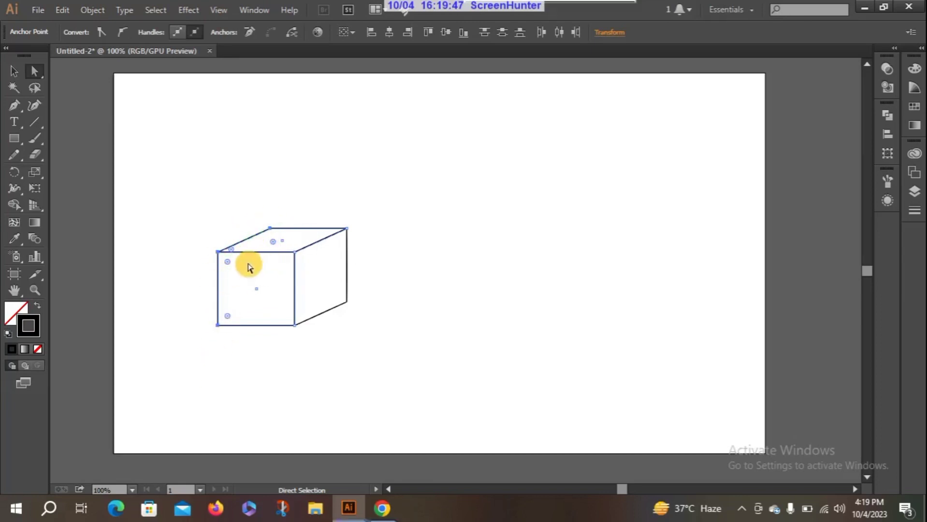
pyautogui.click(183, 236)
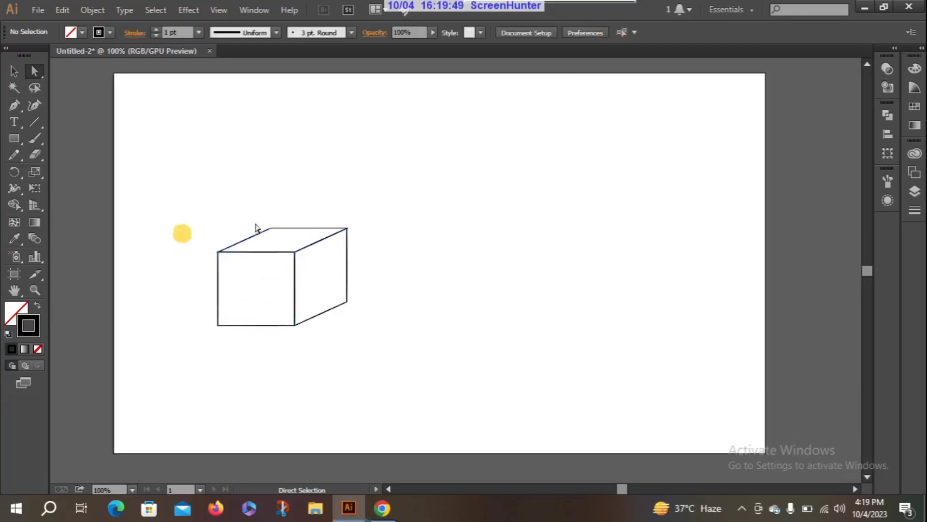
pyautogui.moveTo(203, 223); pyautogui.dragTo(273, 345)
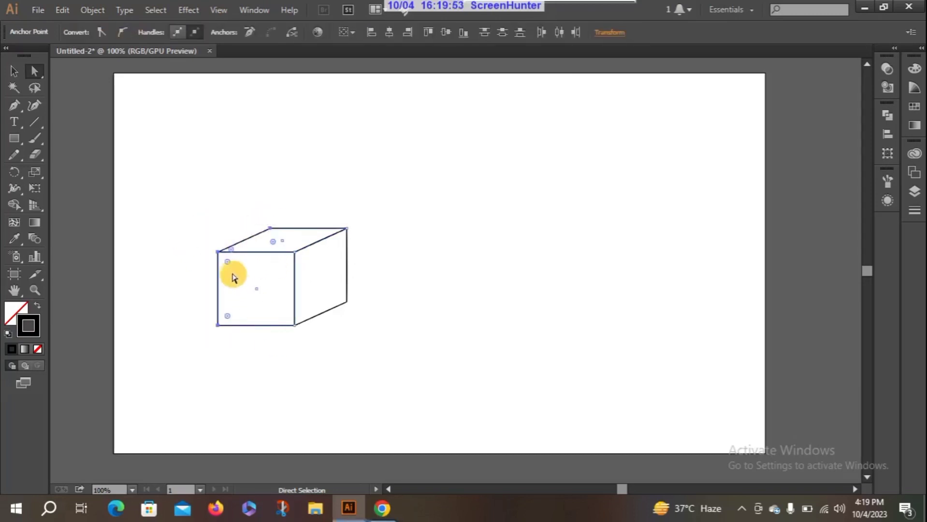
pyautogui.moveTo(217, 251); pyautogui.dragTo(253, 235)
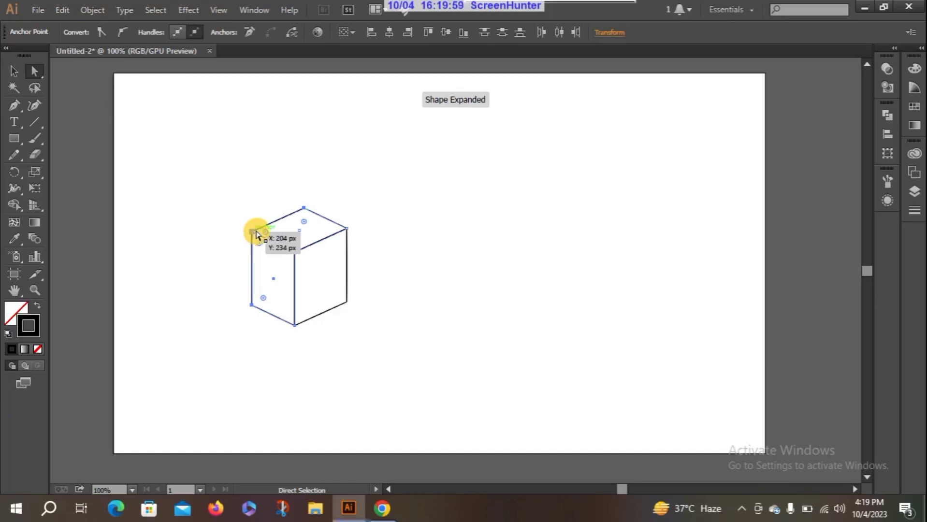
pyautogui.click(396, 207)
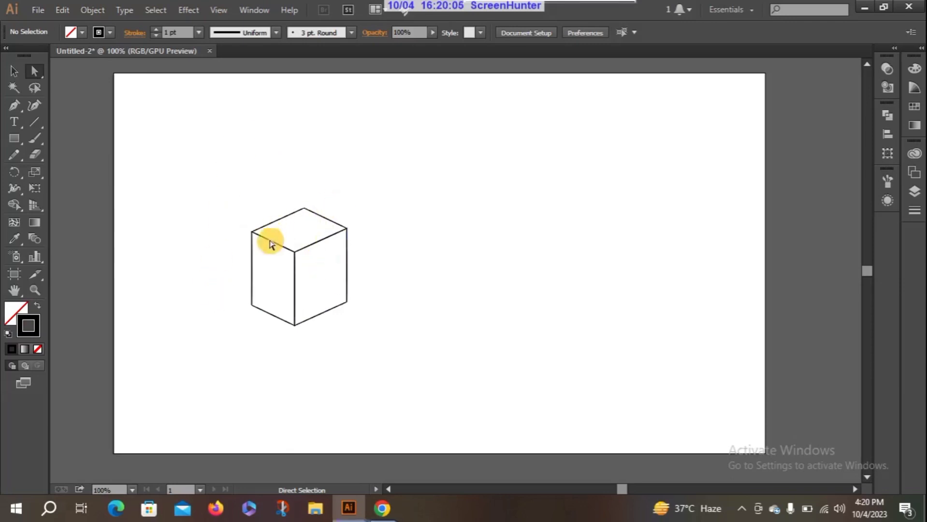
# Step: Select the whole box and duplicate it horizontally to the right, leaving a small gap between the two
pyautogui.moveTo(228, 200); pyautogui.dragTo(370, 356)
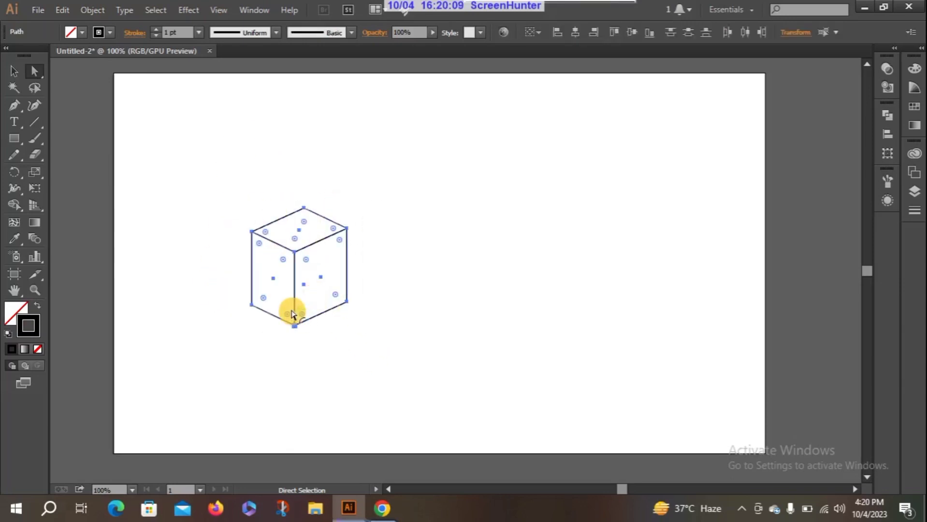
pyautogui.moveTo(294, 296); pyautogui.dragTo(414, 295)
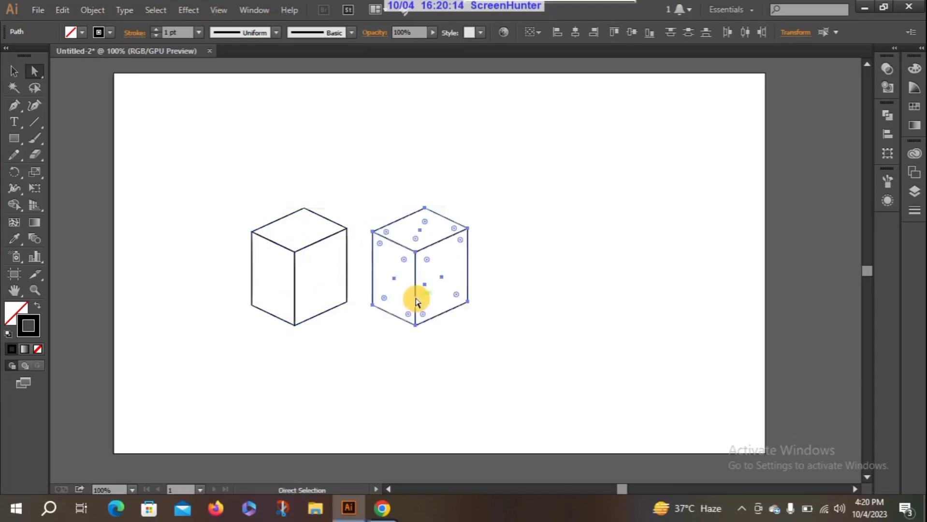
pyautogui.click(393, 342)
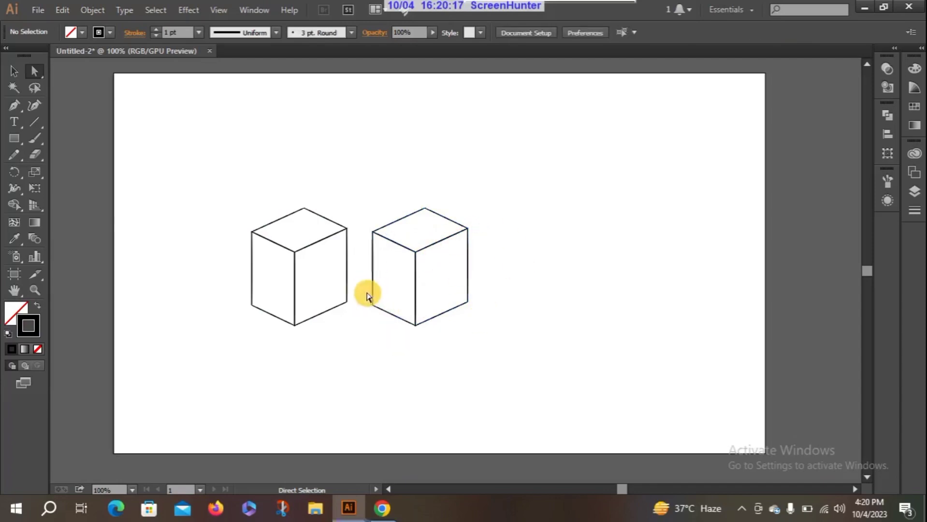
# Step: Shorten the copied box to about a quarter of its height by raising its bottom anchor points together
pyautogui.moveTo(388, 323); pyautogui.dragTo(476, 332)
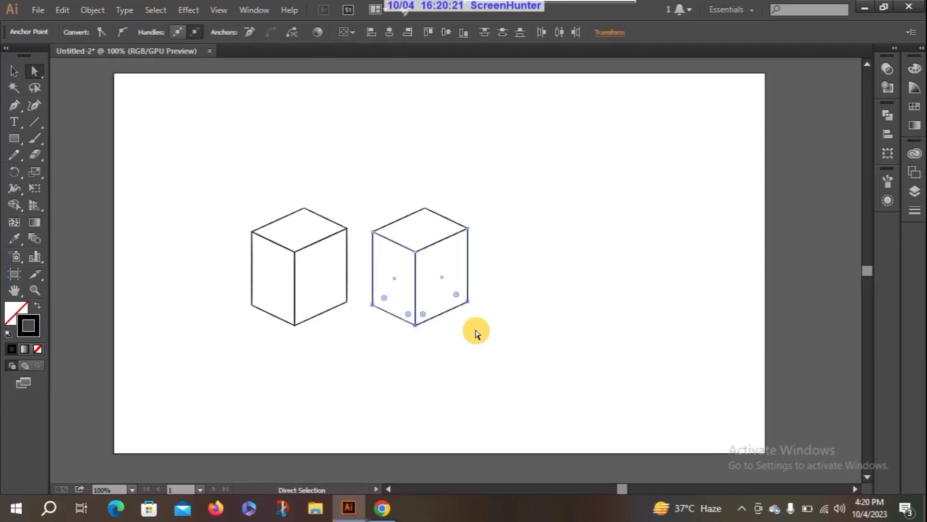
pyautogui.moveTo(419, 326); pyautogui.dragTo(414, 272)
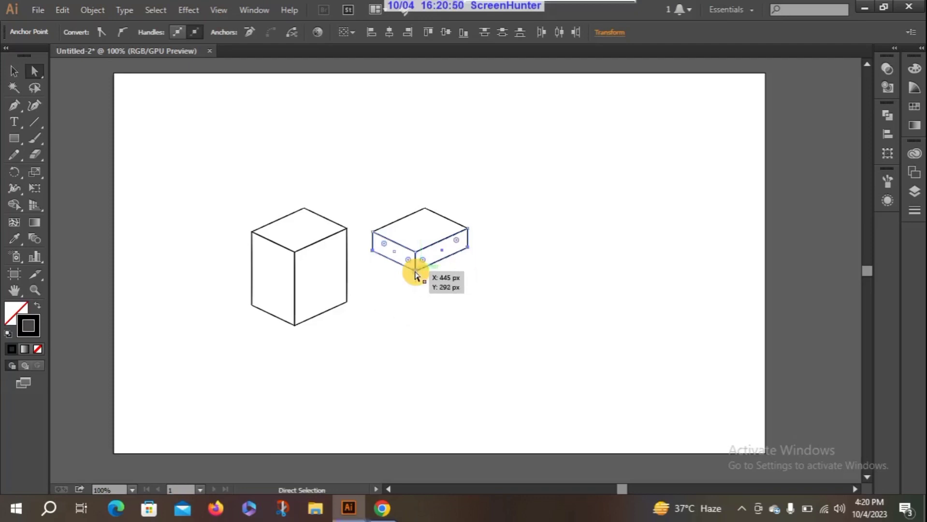
pyautogui.click(442, 301)
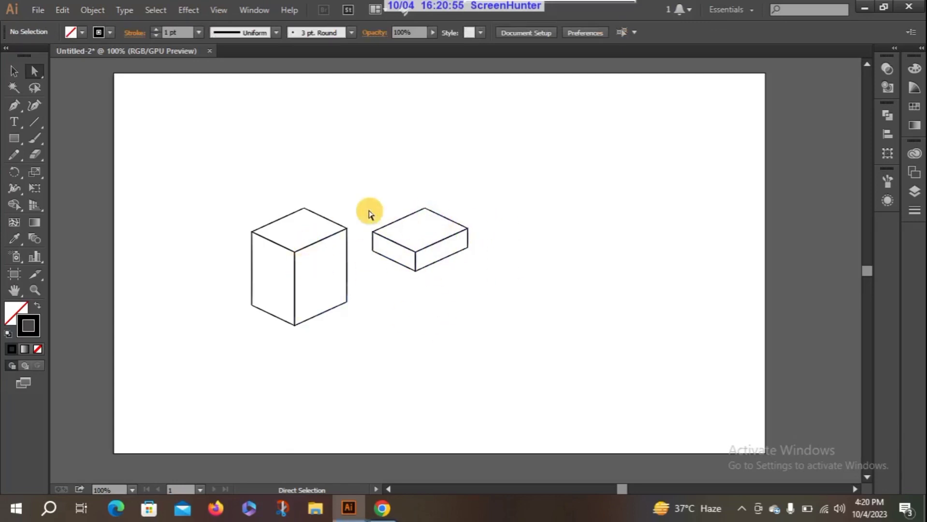
# Step: Move the whole flat box onto the top of the tall box as a lid, aligning their top faces
pyautogui.moveTo(358, 207); pyautogui.dragTo(494, 291)
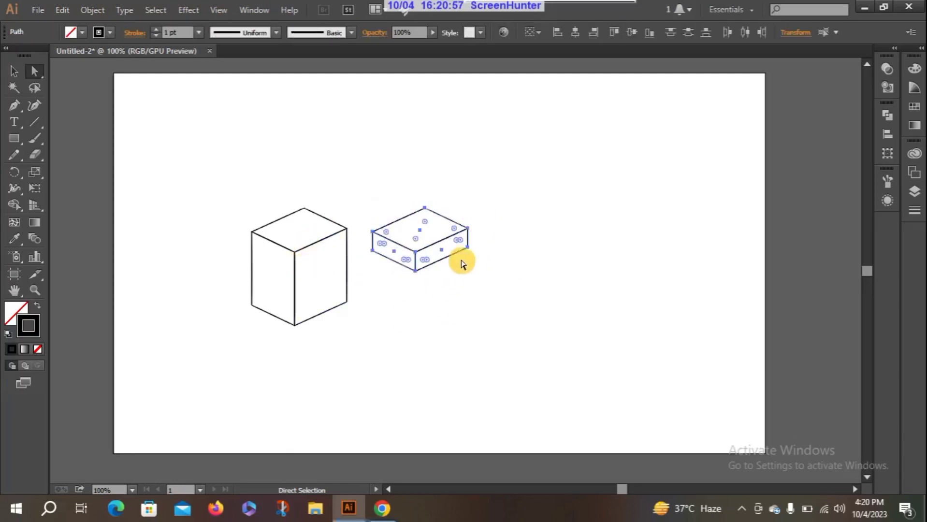
pyautogui.click(414, 237)
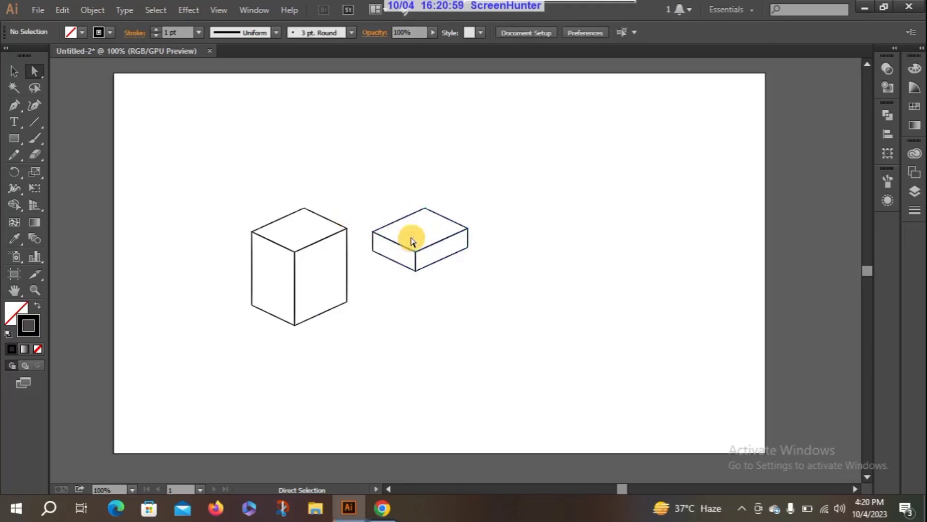
pyautogui.click(39, 66)
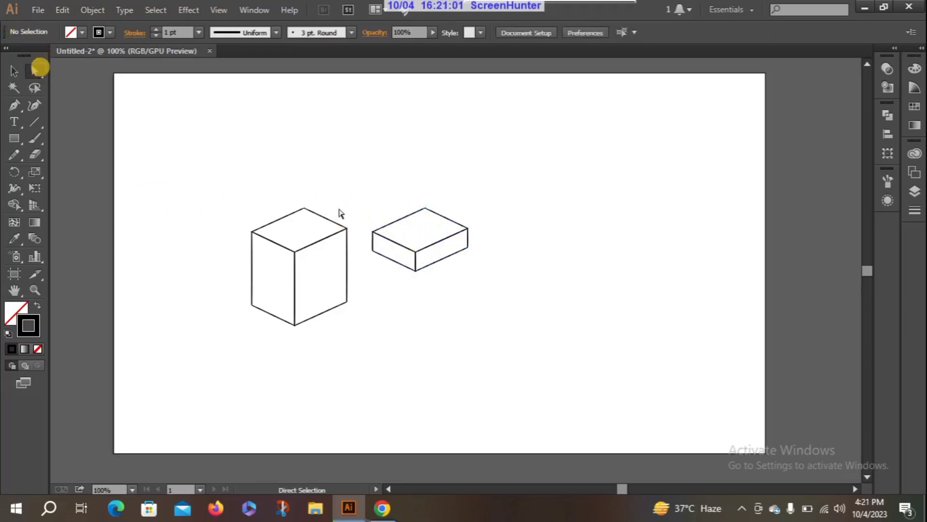
pyautogui.moveTo(366, 202)
pyautogui.mouseDown()
pyautogui.moveTo(479, 286)
pyautogui.moveTo(488, 262)
pyautogui.moveTo(489, 276)
pyautogui.mouseUp()
pyautogui.moveTo(400, 249); pyautogui.dragTo(276, 247)
pyautogui.click(213, 221)
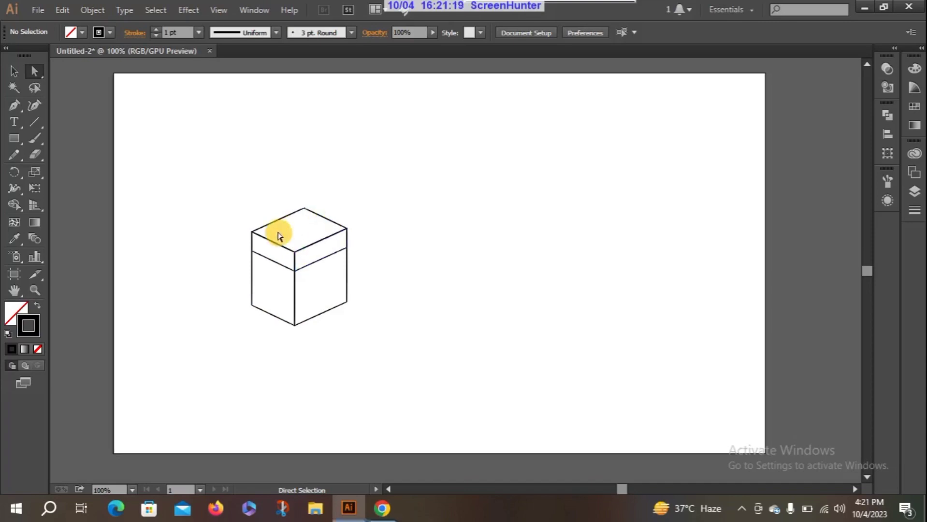
# Step: Shift the upper-left edge of the lid's top face very slightly inward
pyautogui.moveTo(308, 222); pyautogui.dragTo(321, 192)
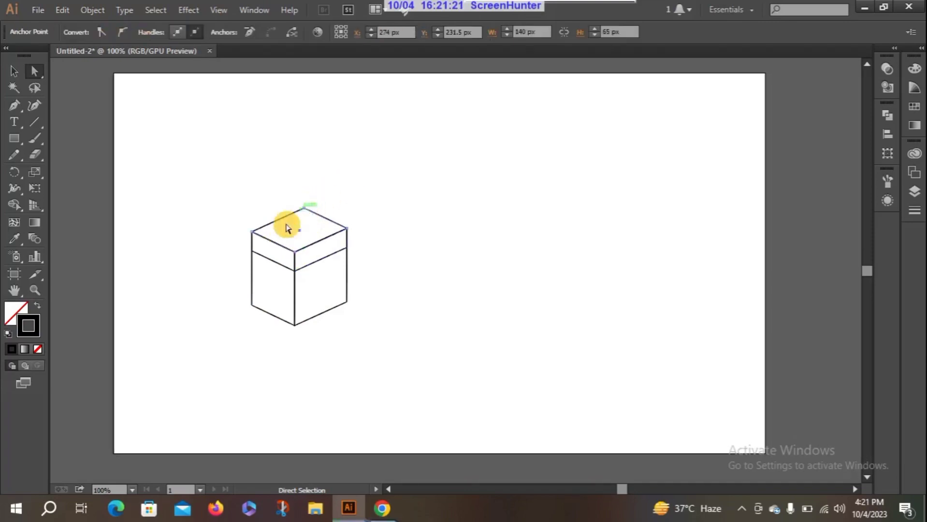
pyautogui.click(283, 232)
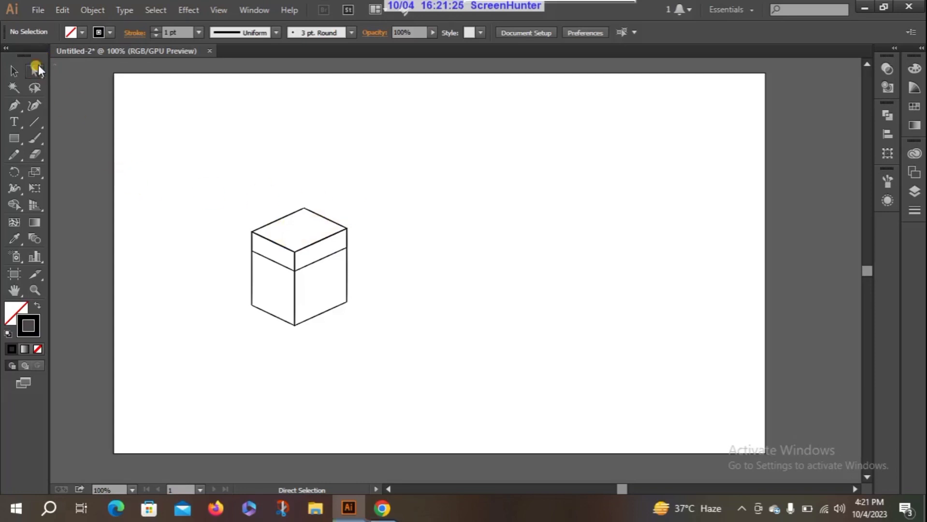
pyautogui.moveTo(283, 218)
pyautogui.mouseDown()
pyautogui.moveTo(311, 161)
pyautogui.moveTo(280, 209)
pyautogui.moveTo(285, 218)
pyautogui.mouseUp()
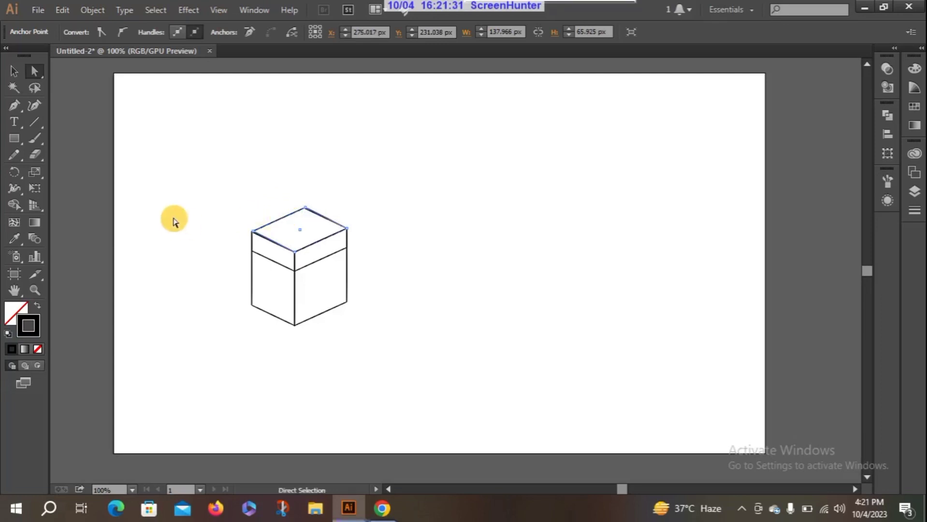
# Step: Select all faces of the box and its lid and group them into one object
pyautogui.moveTo(219, 196); pyautogui.dragTo(368, 338)
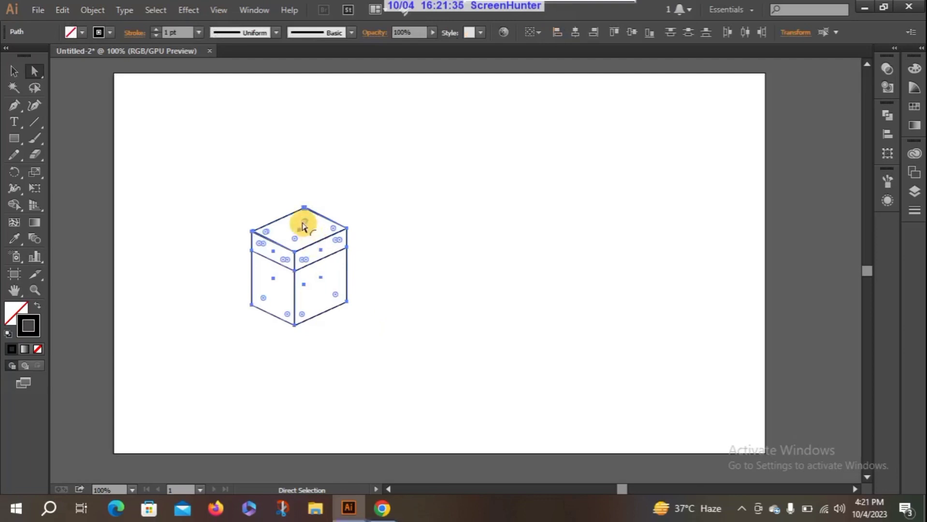
pyautogui.rightClick(312, 235)
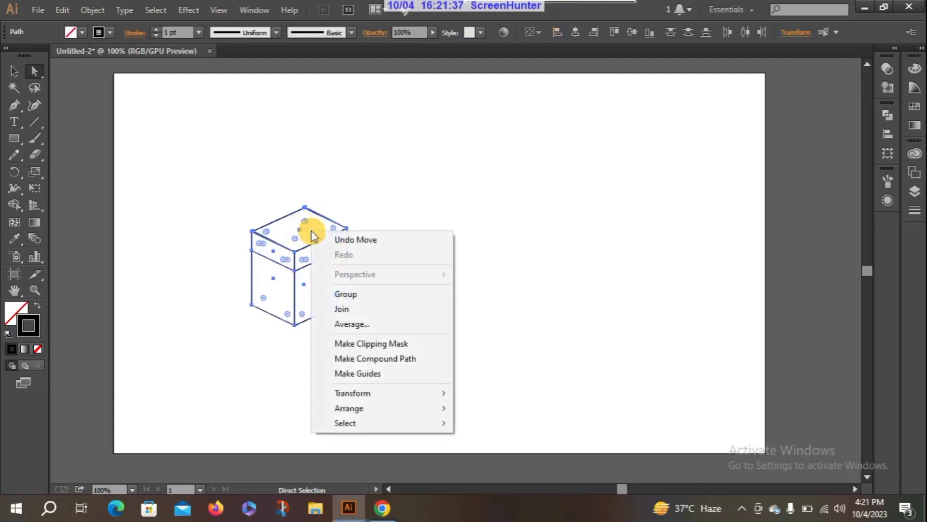
pyautogui.click(368, 296)
pyautogui.click(375, 193)
# Step: Move the whole grouped box up and to the right, placing it in the artboard's upper middle
pyautogui.moveTo(304, 233); pyautogui.dragTo(485, 203)
pyautogui.moveTo(223, 198); pyautogui.dragTo(400, 349)
pyautogui.moveTo(294, 279); pyautogui.dragTo(485, 203)
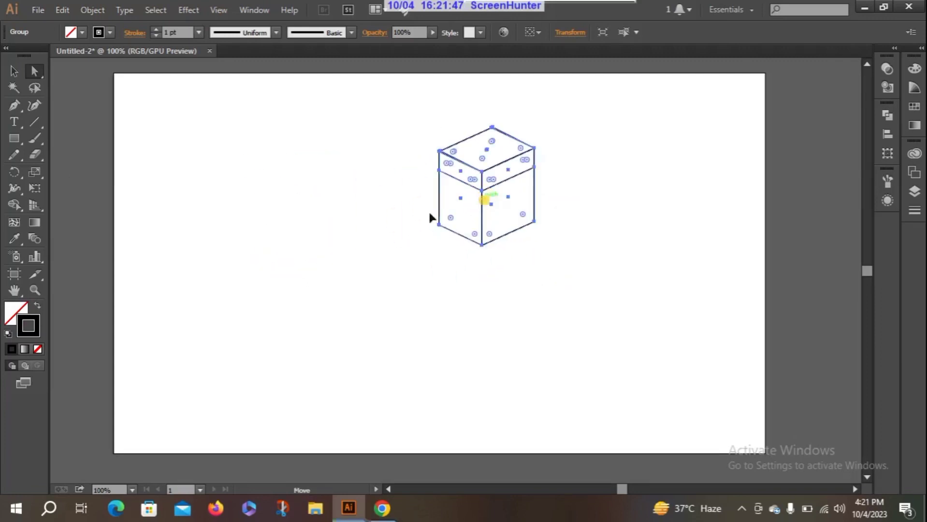
pyautogui.moveTo(430, 217); pyautogui.dragTo(368, 235)
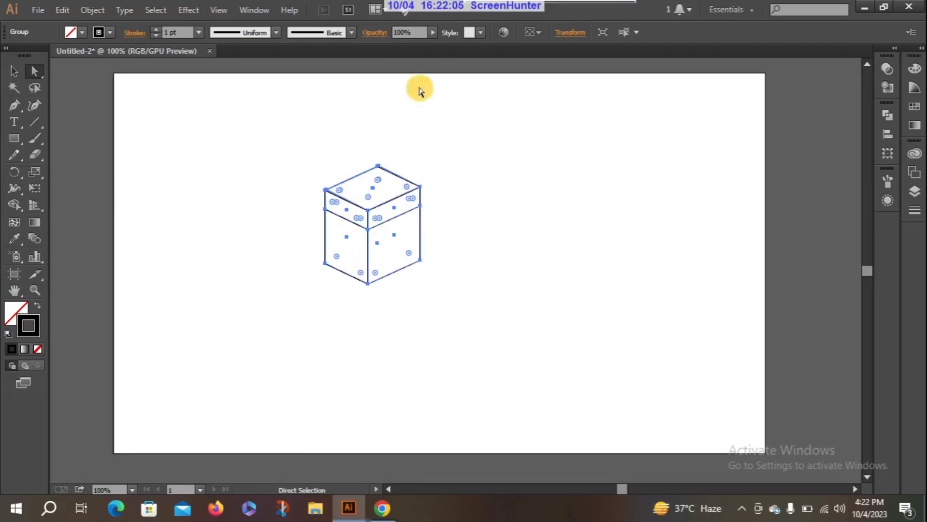
pyautogui.click(538, 207)
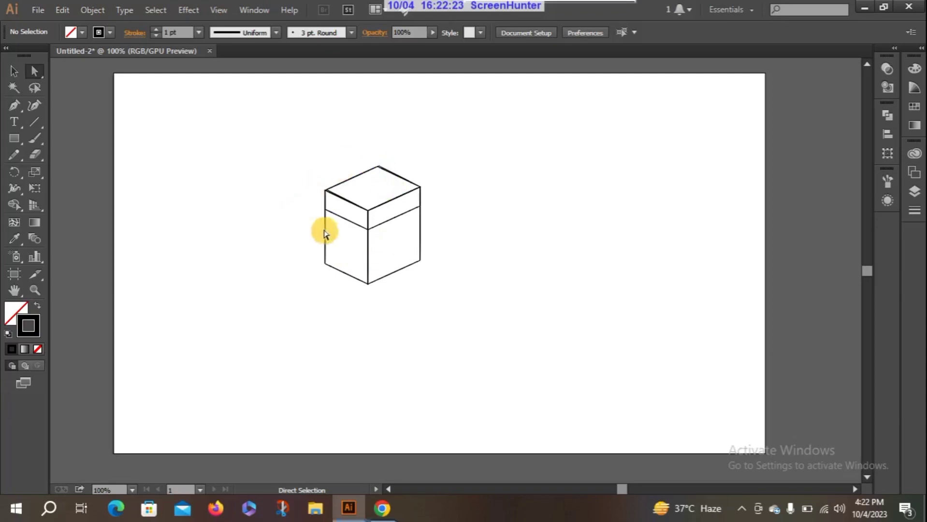
pyautogui.moveTo(297, 165); pyautogui.dragTo(444, 292)
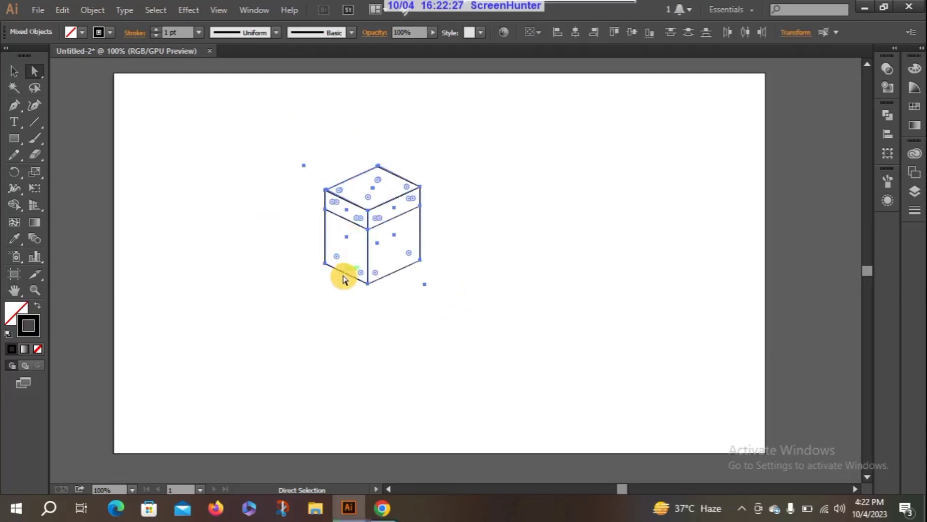
pyautogui.click(384, 223)
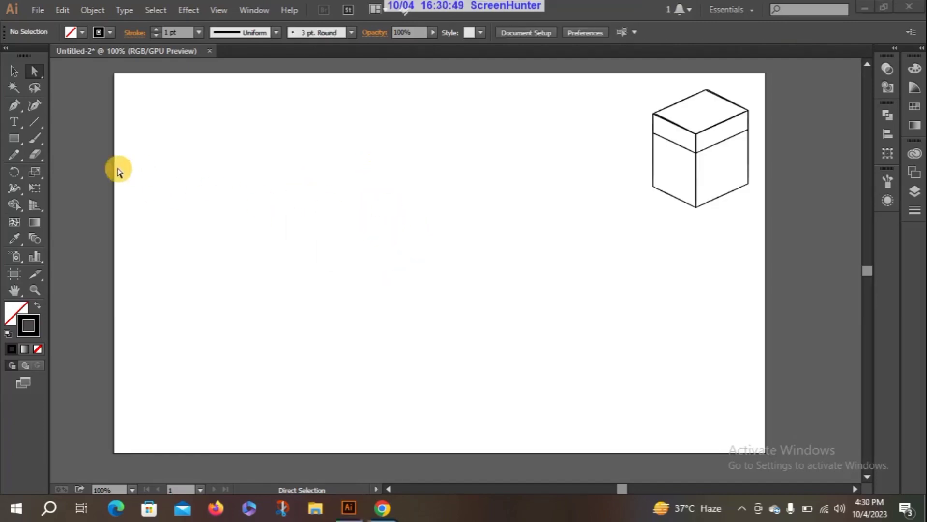
# Step: Draw a rectangle about 169 by 155 px on the artboard's left half and a circle about 178 px across to its right
pyautogui.moveTo(15, 139); pyautogui.dragTo(68, 137)
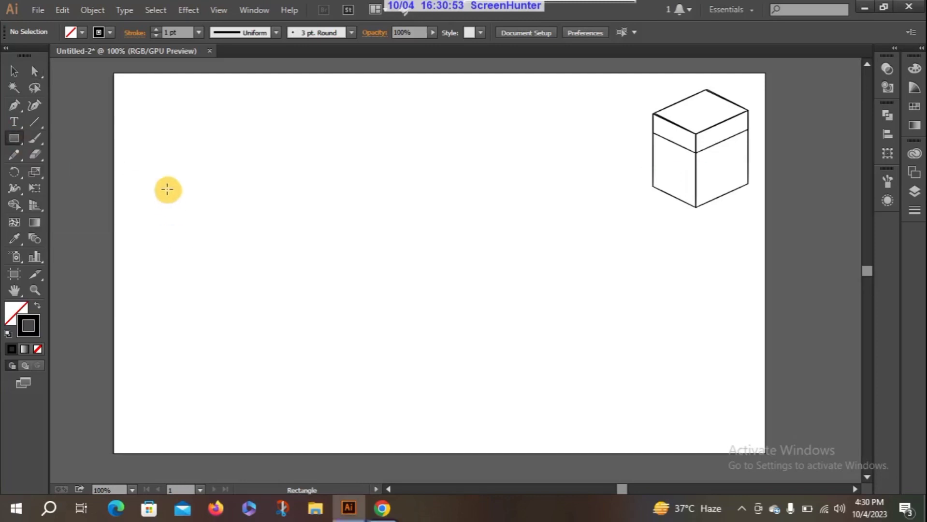
pyautogui.moveTo(167, 189); pyautogui.dragTo(281, 293)
pyautogui.moveTo(19, 142); pyautogui.dragTo(76, 170)
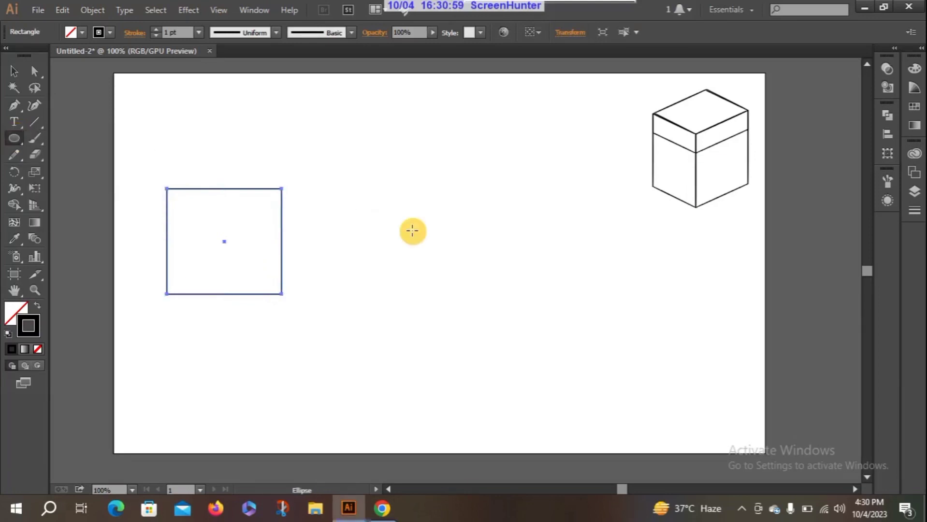
pyautogui.moveTo(356, 197)
pyautogui.mouseDown()
pyautogui.moveTo(438, 282)
pyautogui.moveTo(476, 303)
pyautogui.mouseUp()
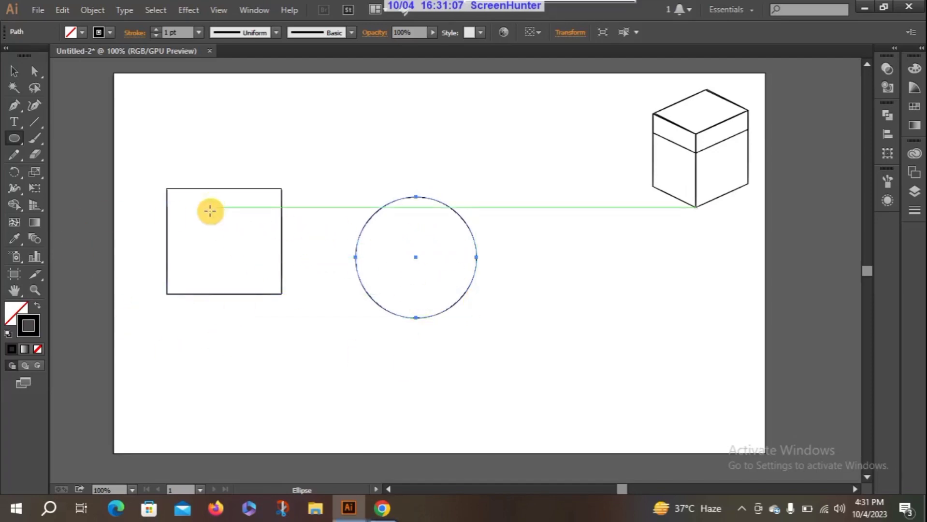
# Step: Select the rectangle and the circle alternately with Direct Selection to compare their anchor points and direction handles
pyautogui.click(35, 72)
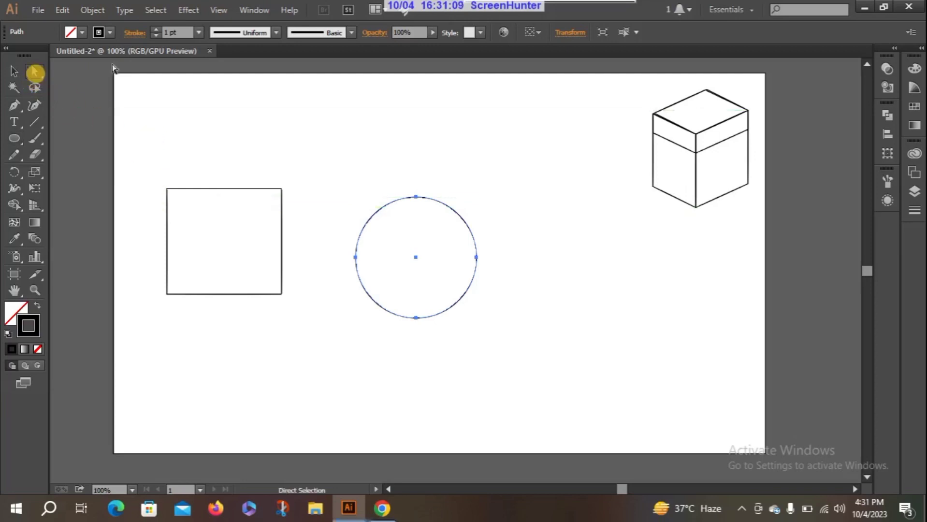
pyautogui.click(251, 191)
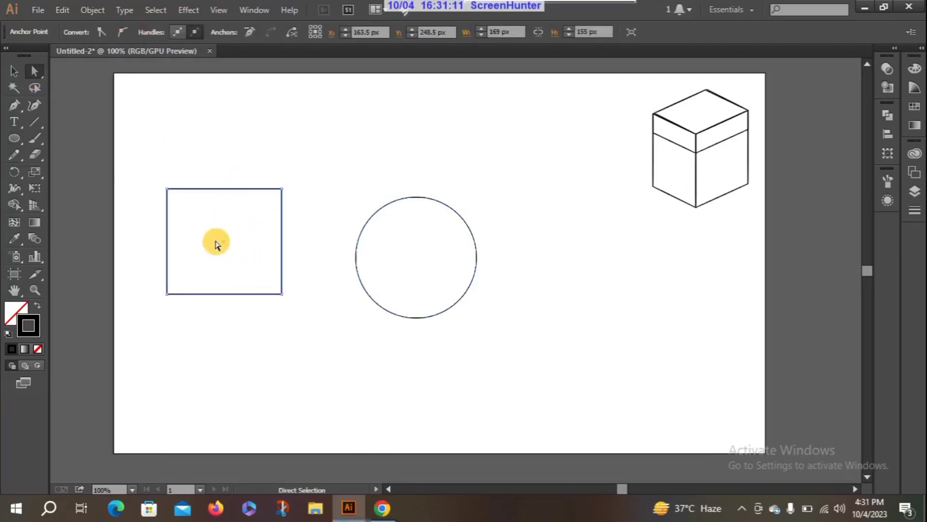
pyautogui.click(430, 199)
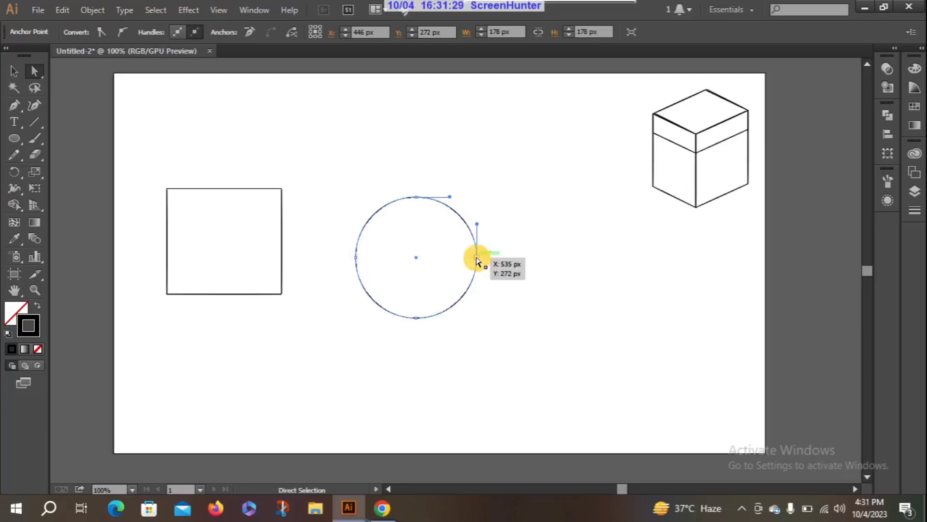
pyautogui.click(257, 190)
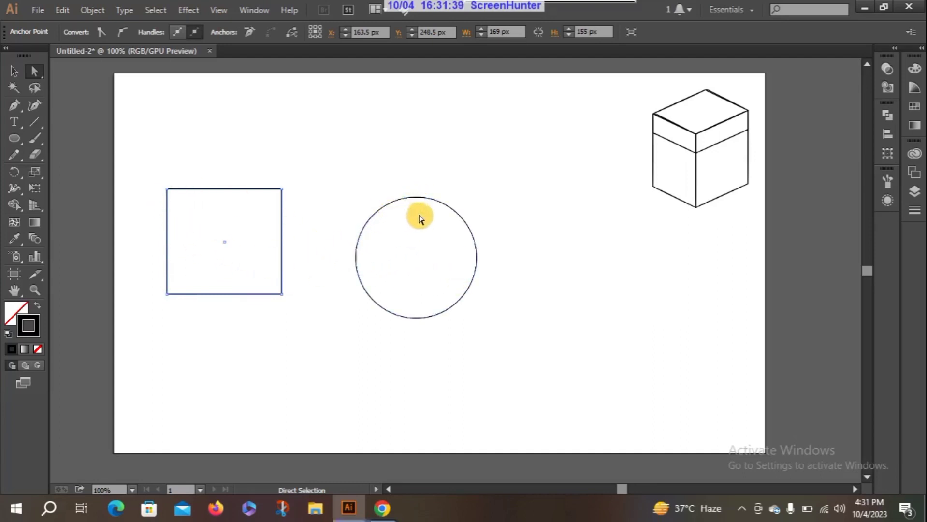
pyautogui.click(414, 198)
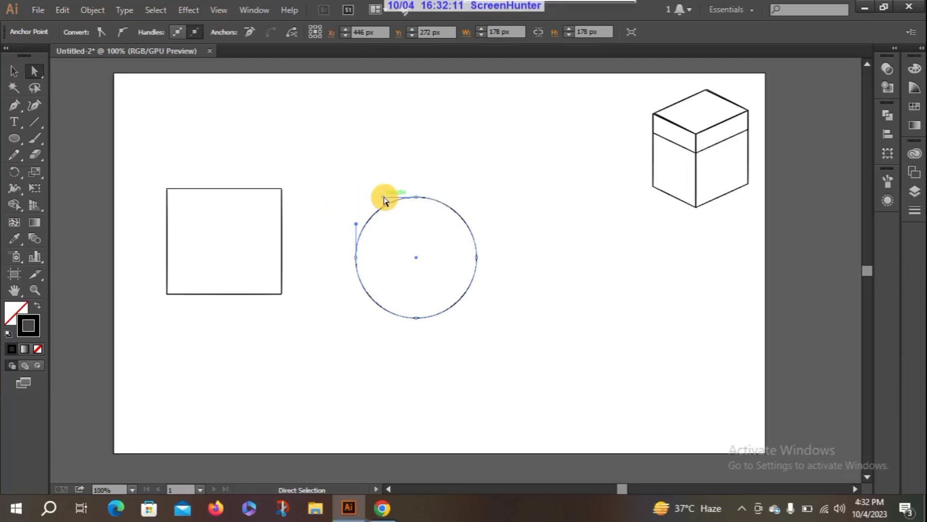
# Step: Reshape the circle's upper part by swinging the top anchor point's direction handles, ending with the right handle angled up and to the right
pyautogui.moveTo(385, 199); pyautogui.dragTo(411, 153)
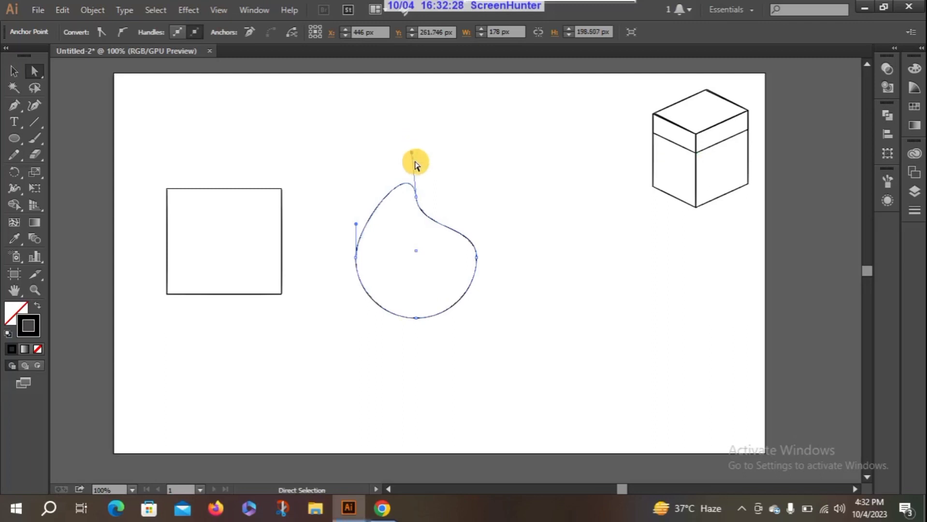
pyautogui.click(415, 196)
pyautogui.moveTo(416, 230); pyautogui.dragTo(490, 165)
pyautogui.moveTo(428, 231); pyautogui.dragTo(480, 166)
# Step: Bend the circle's right side outward with its anchor handle and move the left anchor point inward to about X 386 px, Y 267 px
pyautogui.click(477, 257)
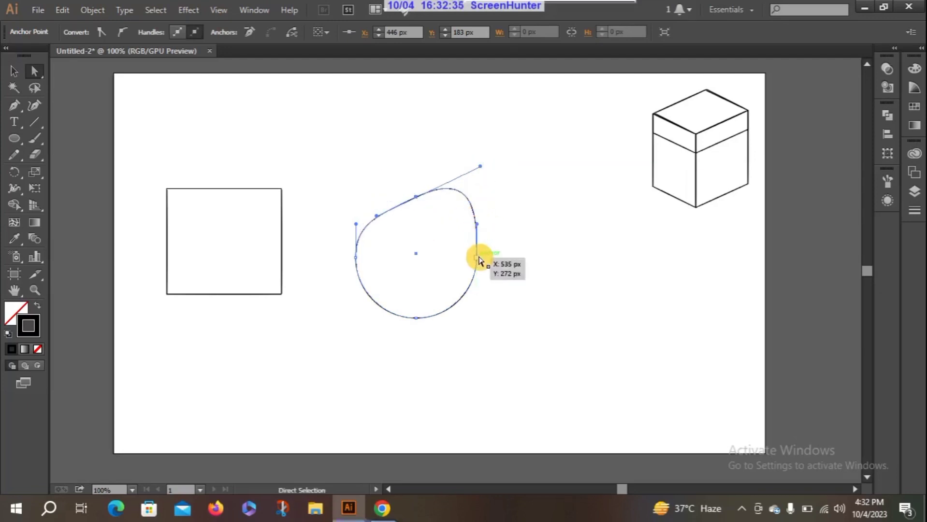
pyautogui.moveTo(478, 228); pyautogui.dragTo(530, 259)
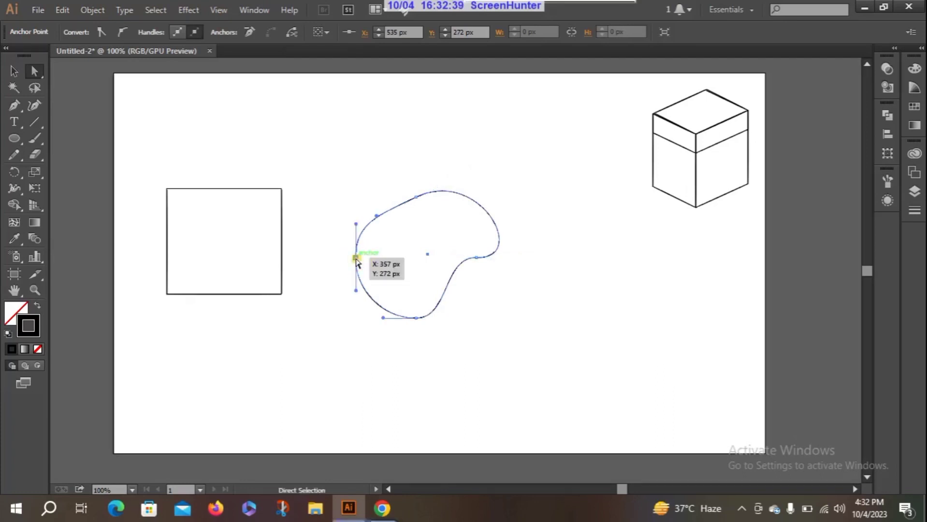
pyautogui.moveTo(357, 263); pyautogui.dragTo(375, 326)
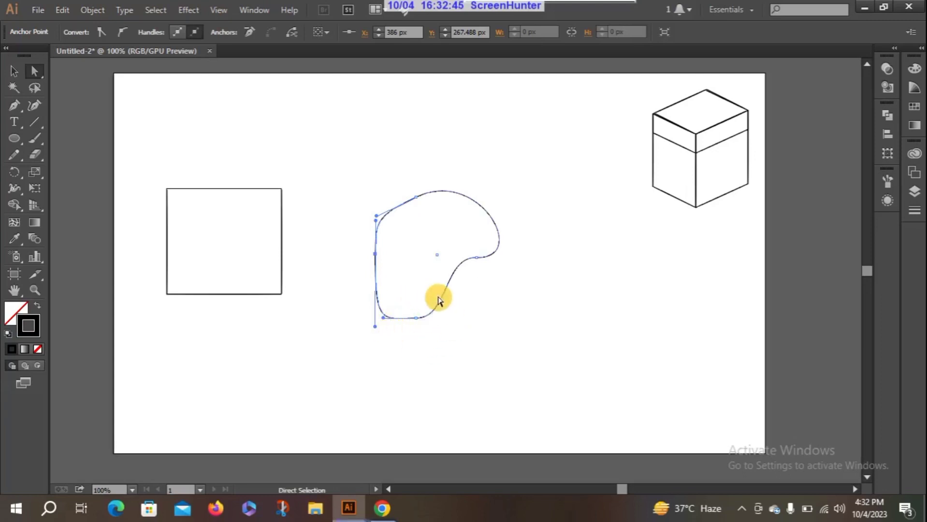
# Step: Undo the handle and anchor point changes made to the circle
pyautogui.hotkey('ctrl', 'z')
pyautogui.hotkey('ctrl', 'z')
pyautogui.hotkey('ctrl', 'z')
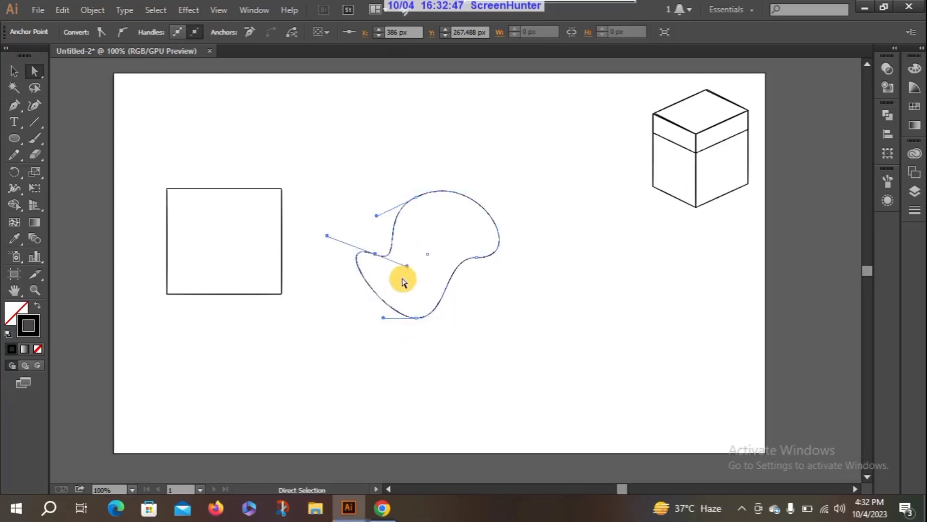
pyautogui.hotkey('ctrl', 'z')
pyautogui.hotkey('ctrl', 'z')
pyautogui.hotkey('ctrl', 'z')
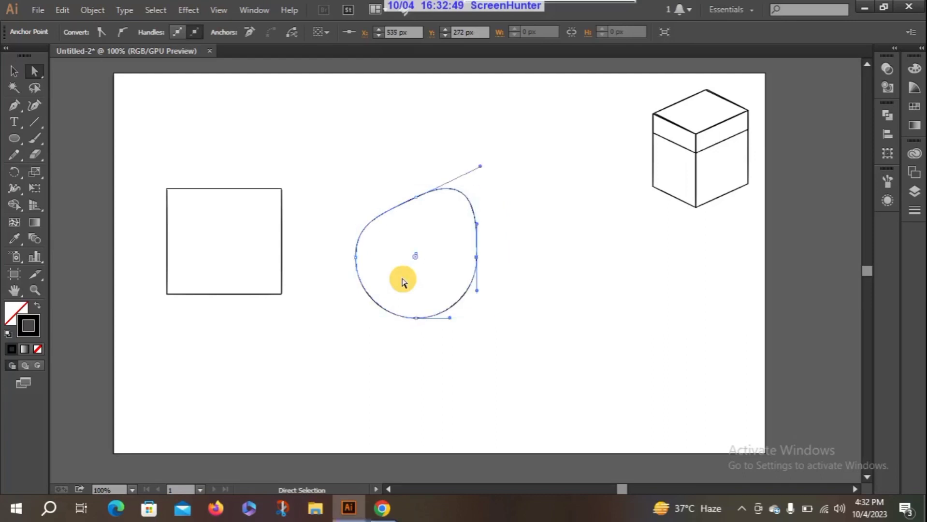
pyautogui.hotkey('ctrl', 'z')
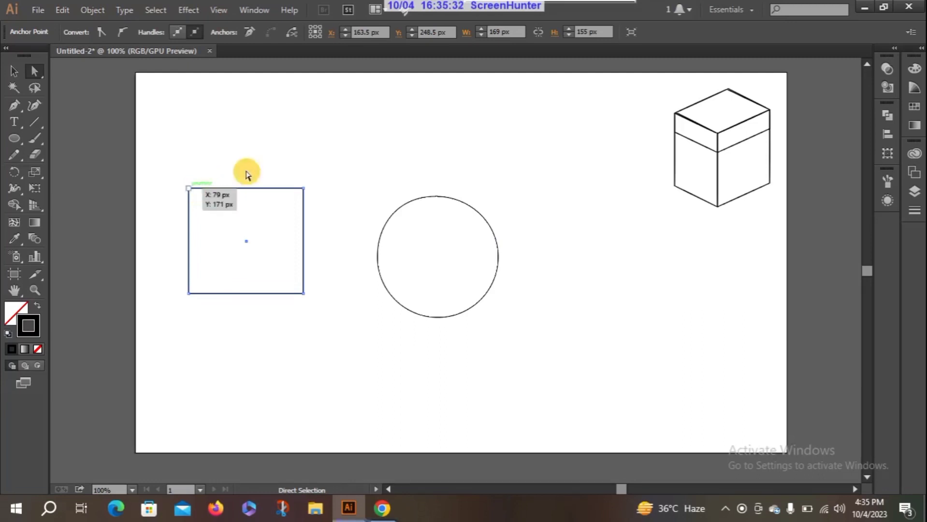
# Step: Convert the rectangle's upper-left corner into a smooth curve with the Anchor Point tool, pulling its handle up and to the right
pyautogui.moveTo(189, 188); pyautogui.dragTo(189, 191)
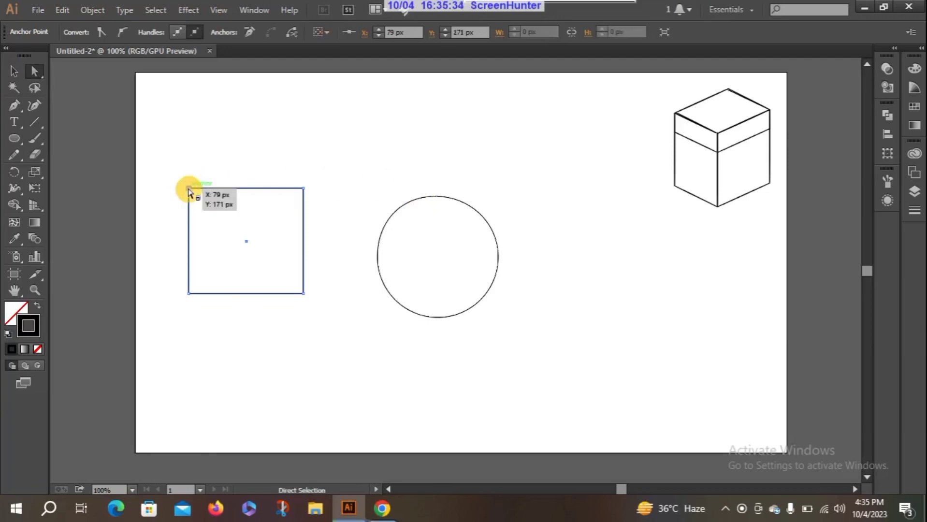
pyautogui.click(436, 199)
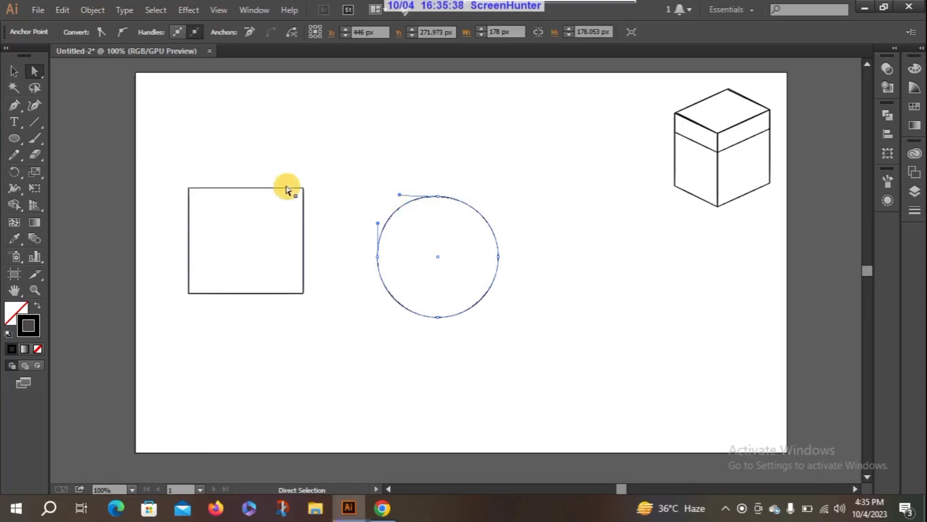
pyautogui.click(189, 190)
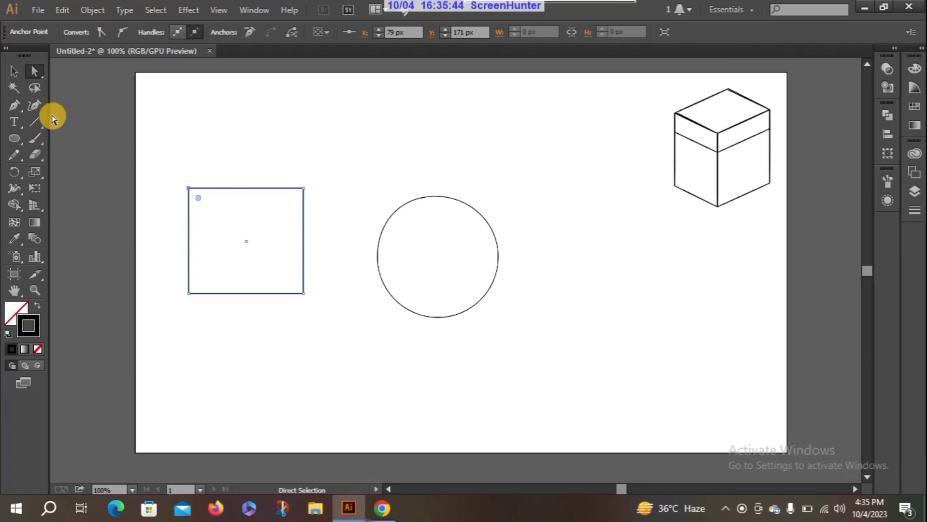
pyautogui.click(16, 107)
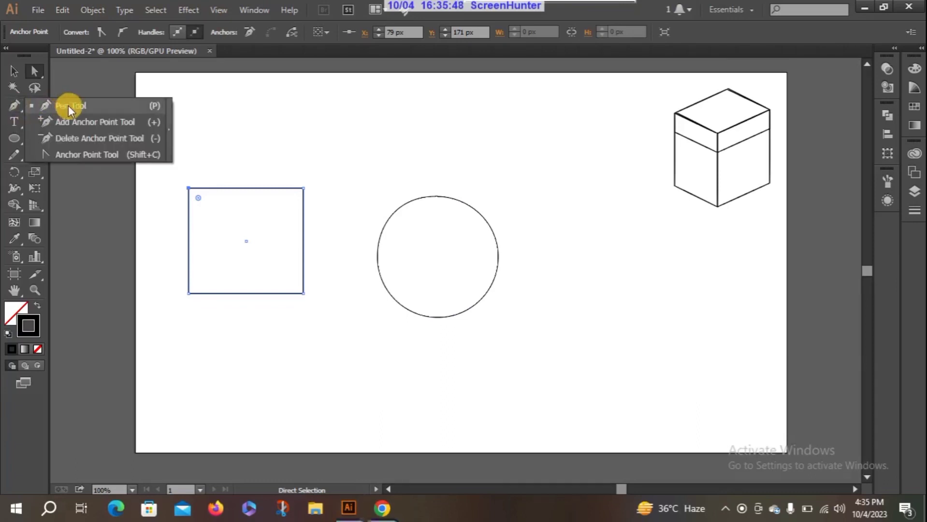
pyautogui.click(68, 153)
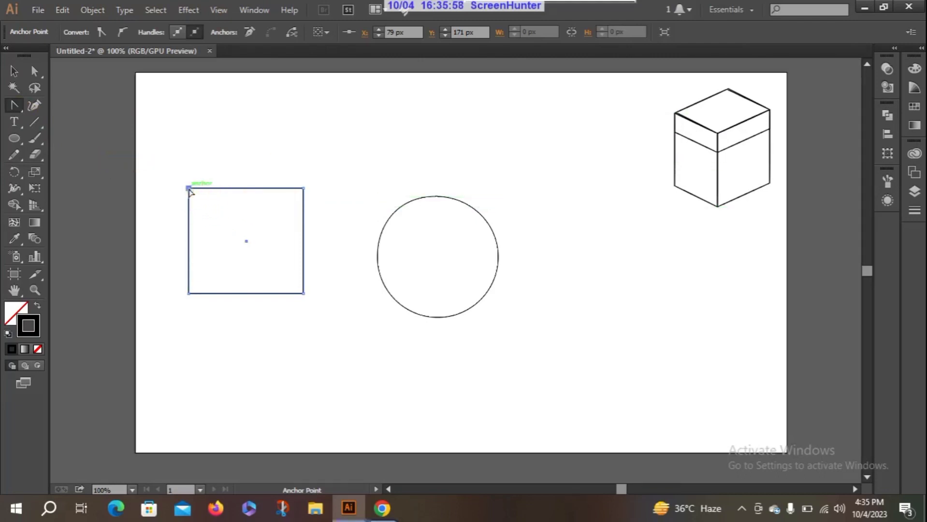
pyautogui.moveTo(189, 189); pyautogui.dragTo(223, 157)
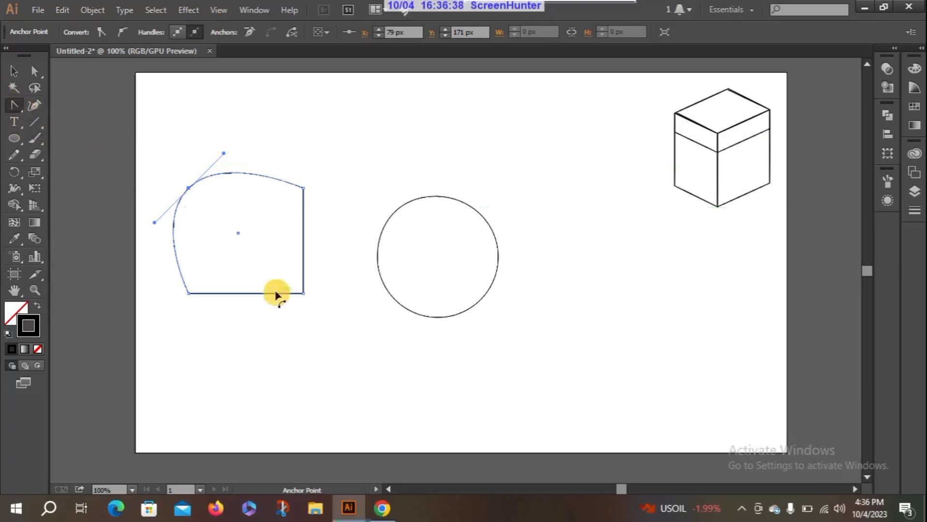
# Step: Convert the circle's four anchor points to corner points with the Anchor Point tool, forming a diamond
pyautogui.click(436, 198)
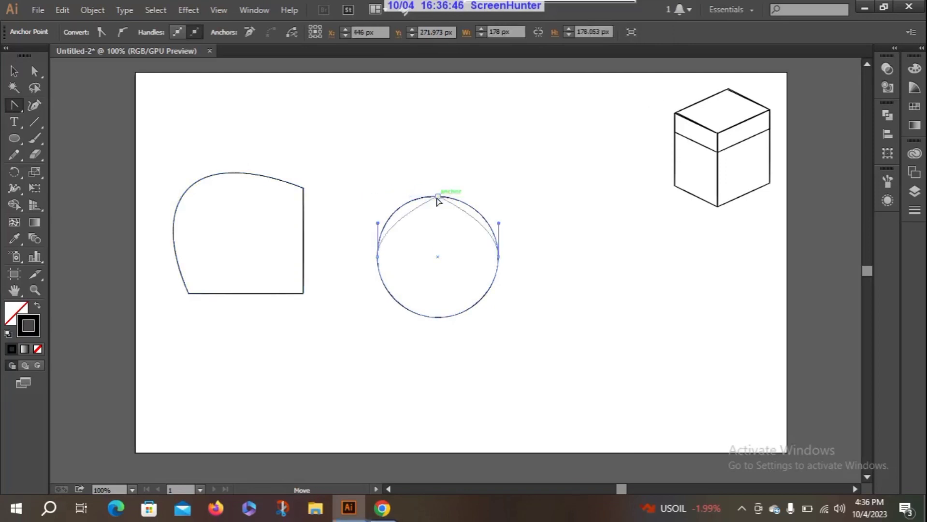
pyautogui.click(497, 257)
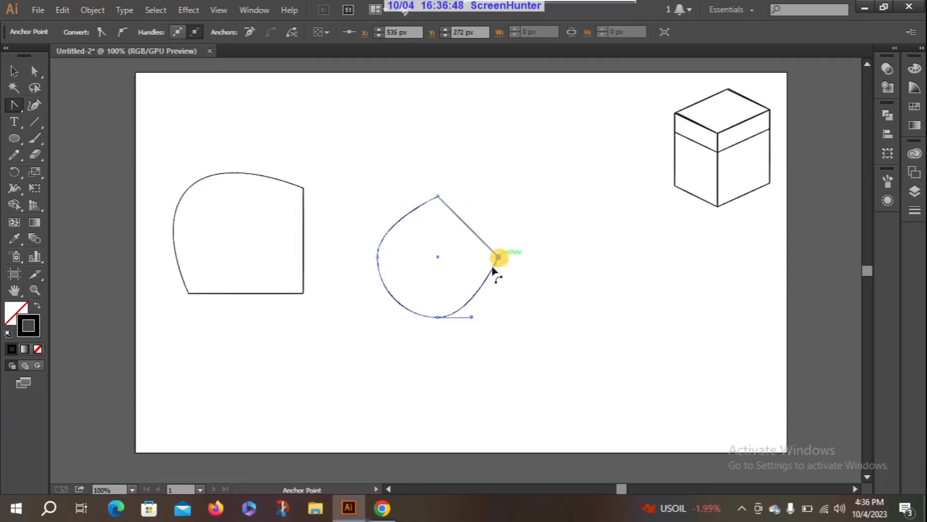
pyautogui.click(438, 317)
pyautogui.click(377, 257)
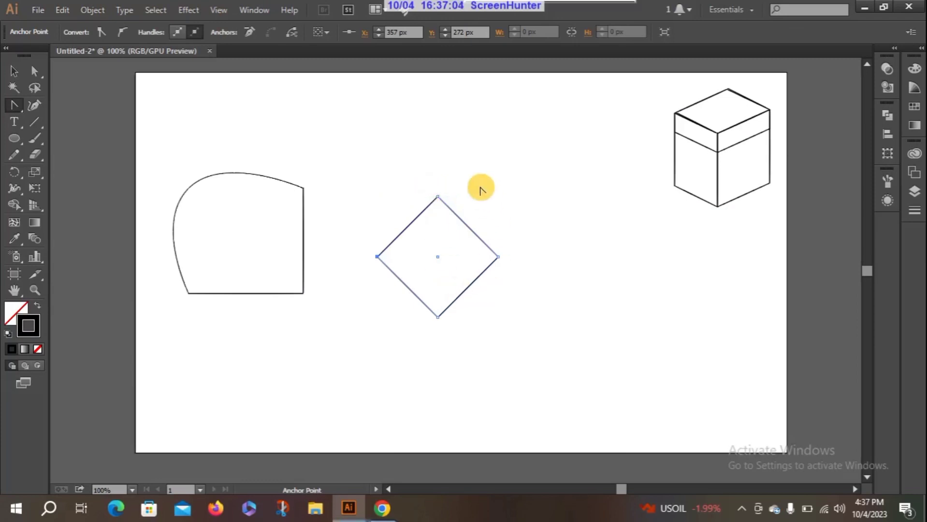
# Step: Undo the circle's corner-point conversions and turn the first shape's curved upper-left anchor back into a sharp corner with the Anchor Point tool
pyautogui.hotkey('ctrl', 'z')
pyautogui.hotkey('ctrl', 'z')
pyautogui.hotkey('ctrl', 'z')
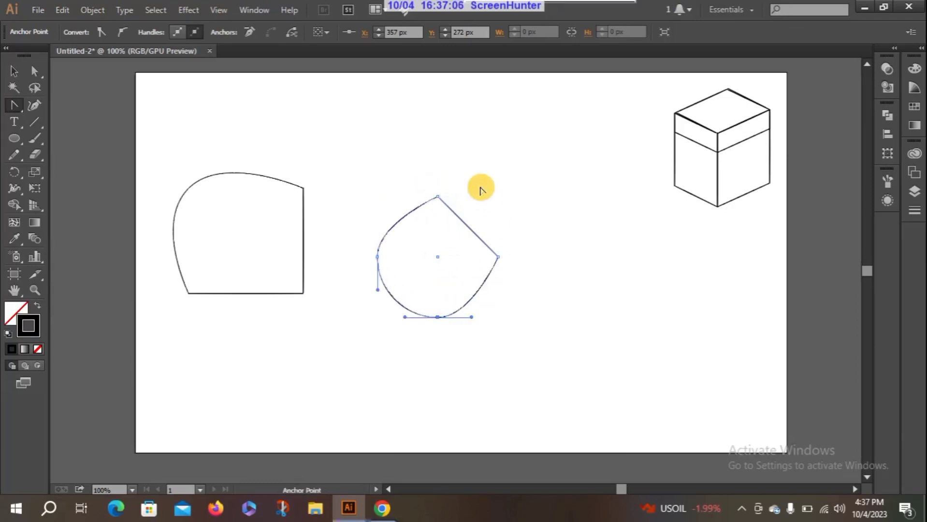
pyautogui.hotkey('ctrl', 'z')
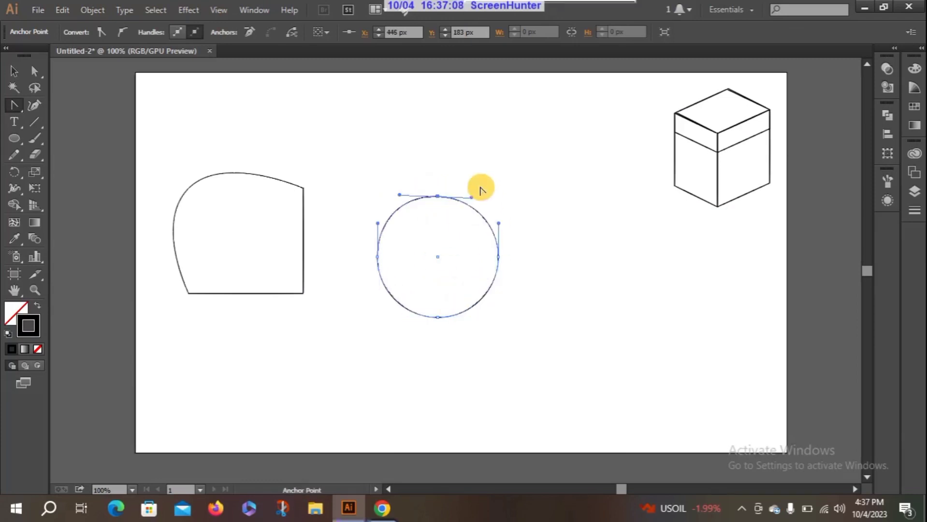
pyautogui.click(190, 188)
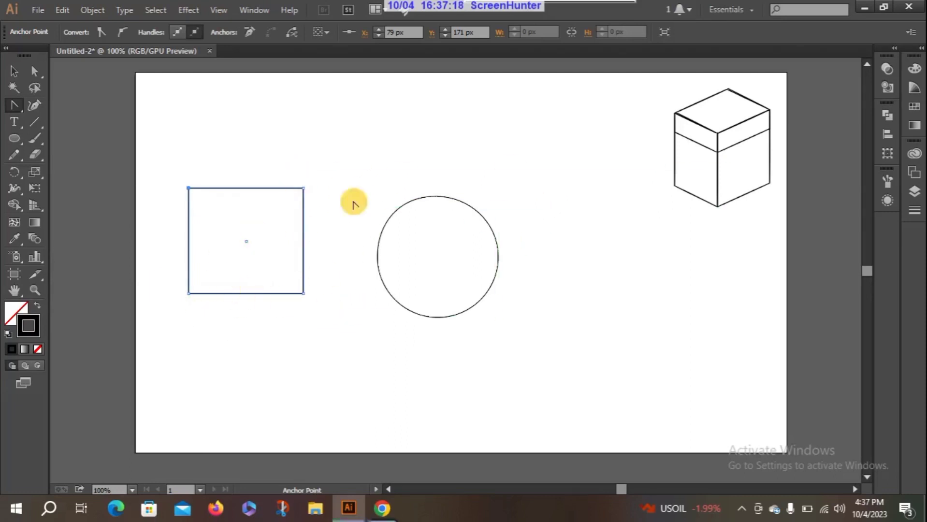
# Step: Draw a rectangle on the left half of the artboard and set its stroke weight to 1 pt
pyautogui.click(12, 107)
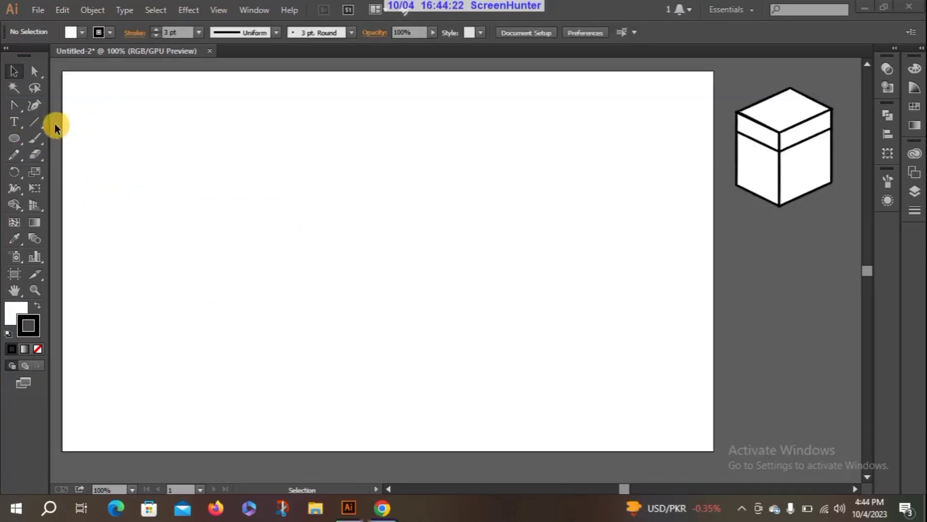
pyautogui.click(19, 104)
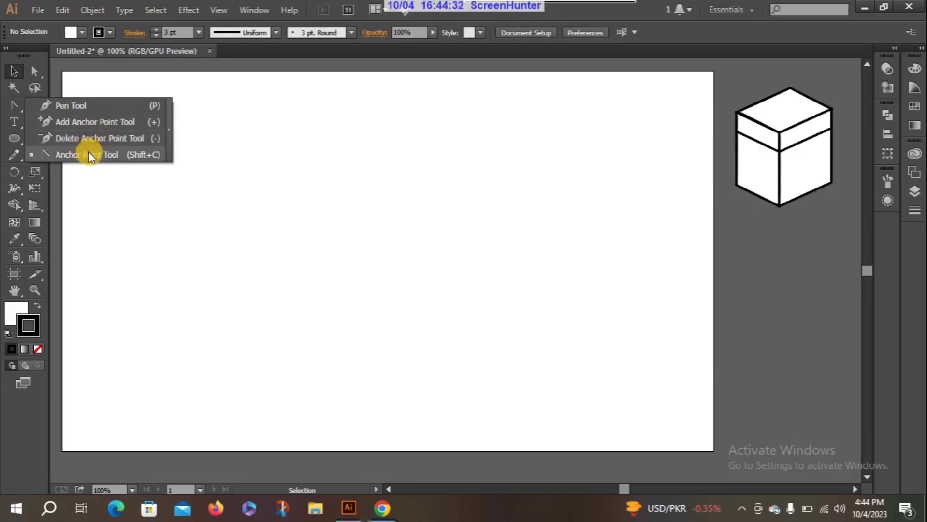
pyautogui.click(83, 105)
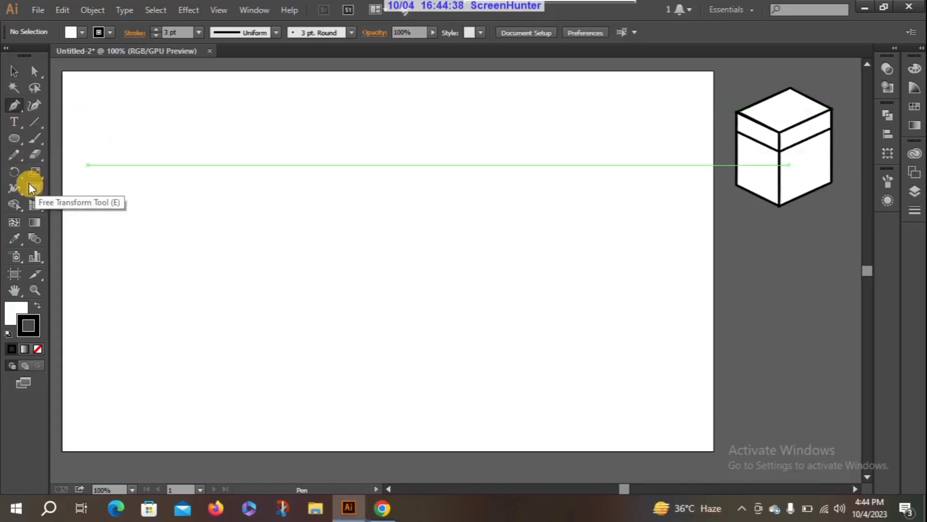
pyautogui.moveTo(18, 139); pyautogui.dragTo(59, 144)
pyautogui.click(60, 140)
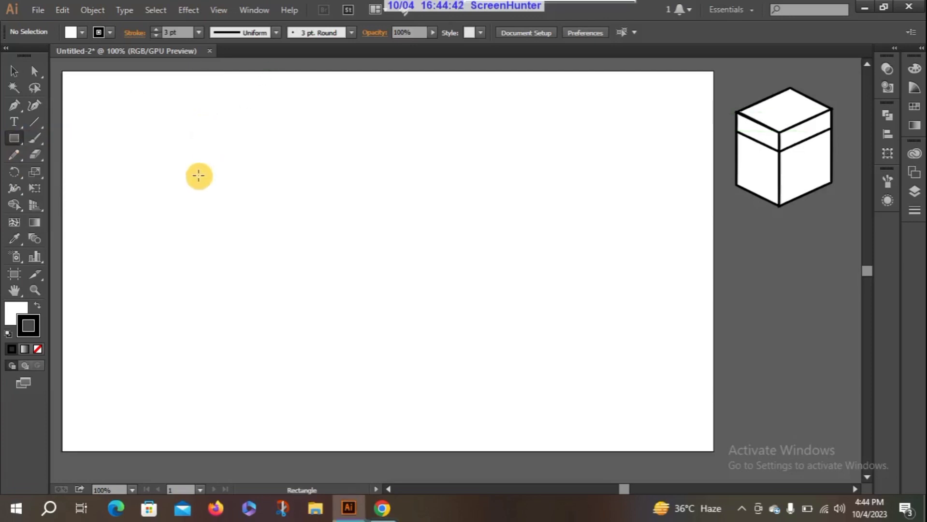
pyautogui.moveTo(198, 175); pyautogui.dragTo(337, 325)
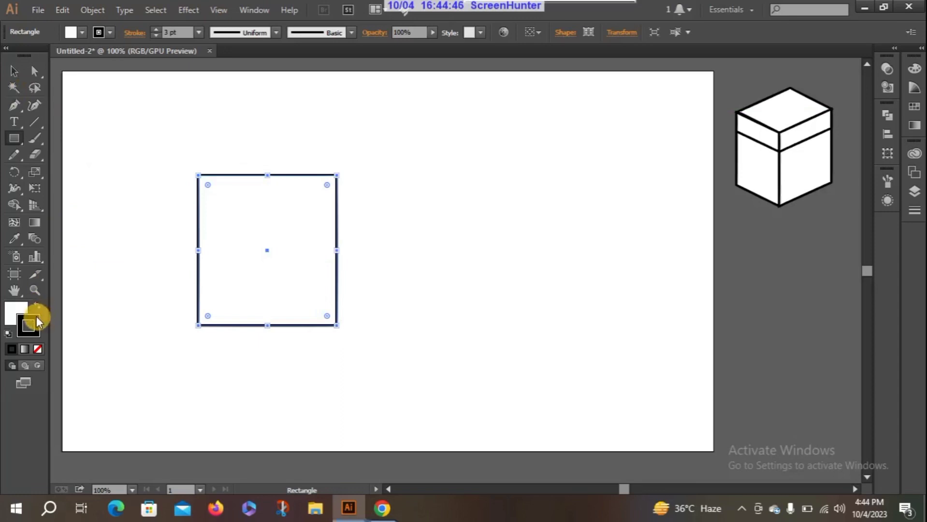
pyautogui.click(155, 35)
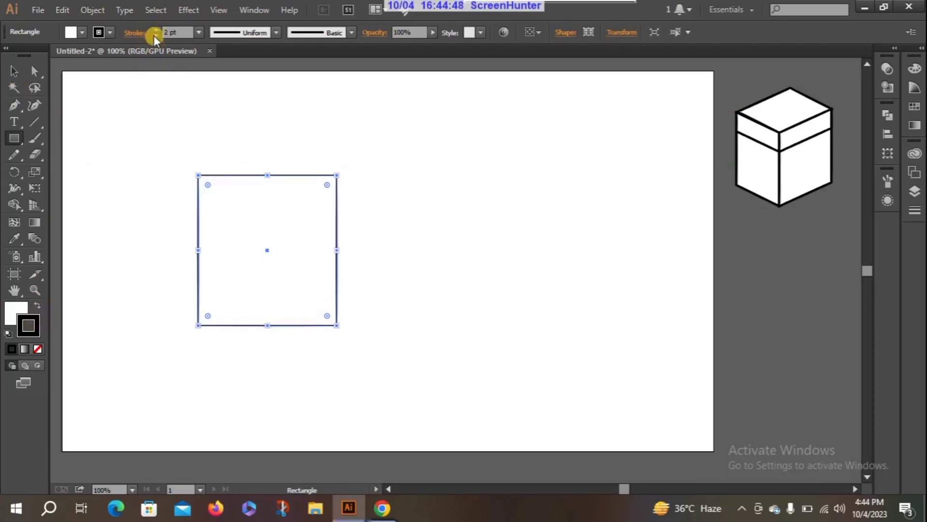
pyautogui.click(154, 35)
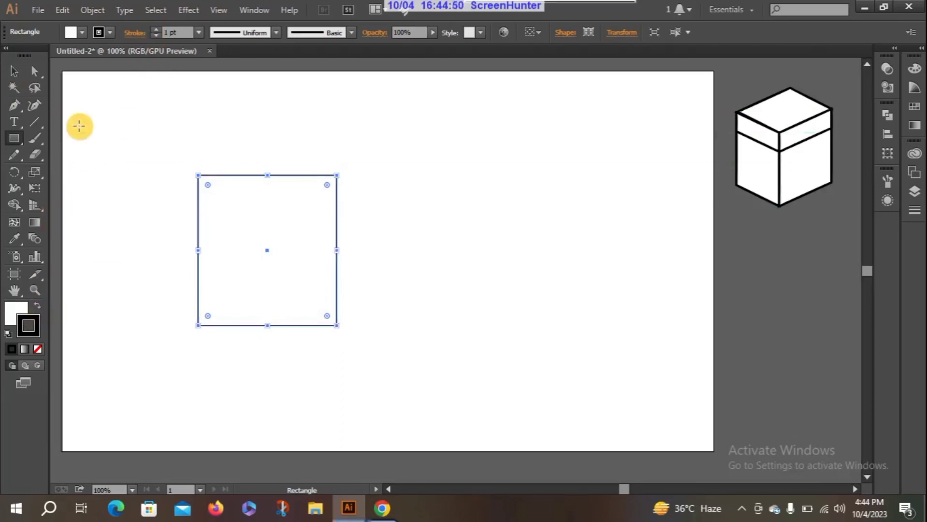
# Step: Remove the rectangle's upper-left anchor point with the Pen tool and undo the deletion
pyautogui.click(17, 105)
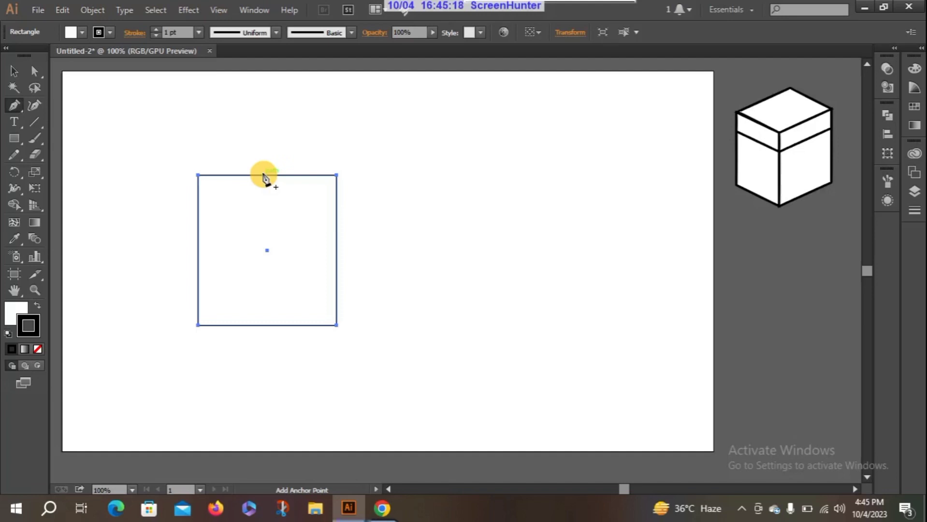
pyautogui.click(198, 176)
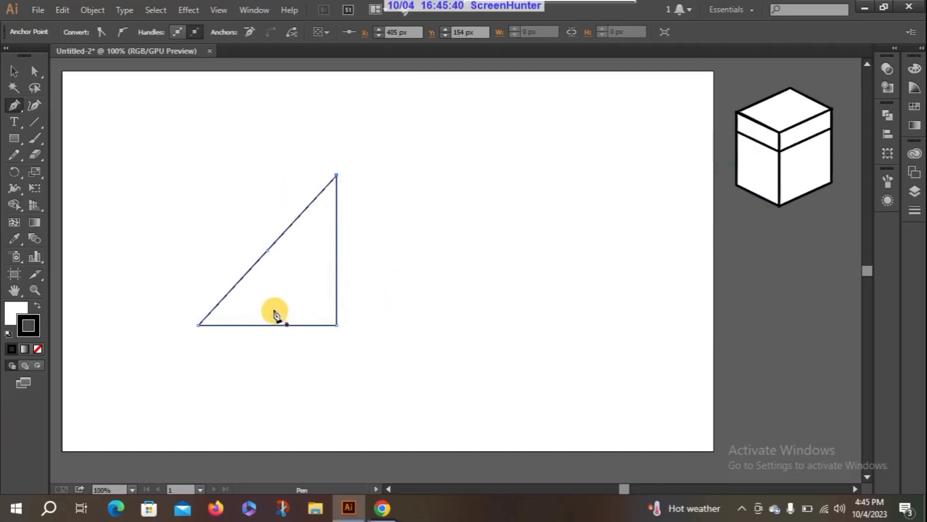
pyautogui.press('ctrl')
pyautogui.keyDown('ctrl'); pyautogui.click(236, 255); pyautogui.keyUp('ctrl')
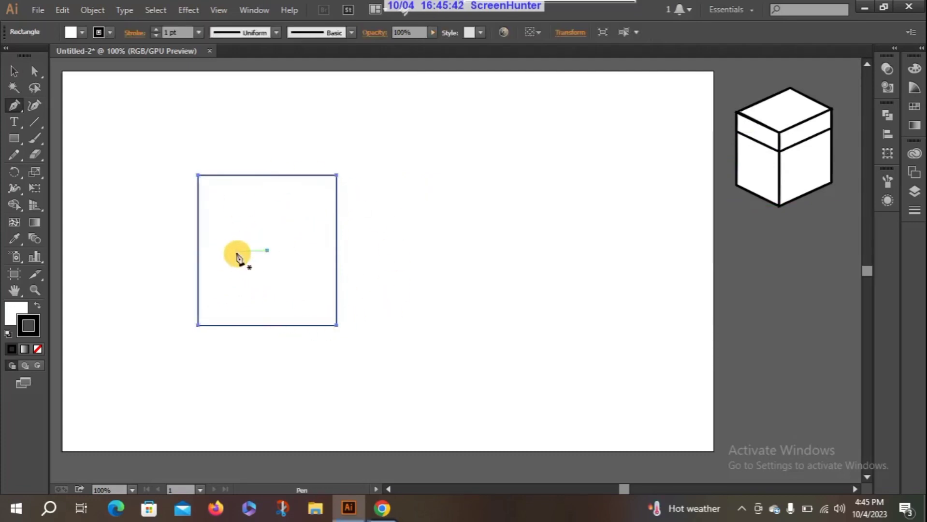
# Step: Add an anchor point at the middle of the rectangle's top edge and move it straight up to about Y 61 px
pyautogui.click(268, 177)
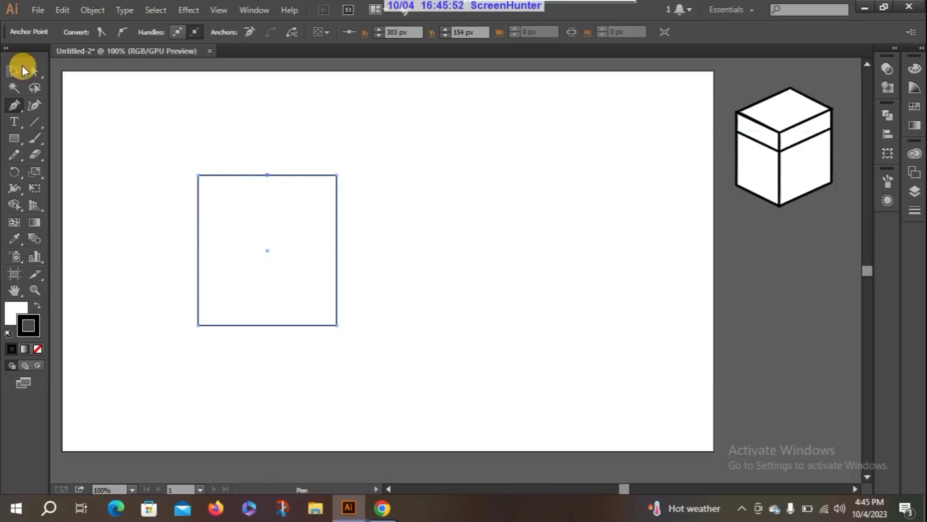
pyautogui.click(34, 71)
pyautogui.moveTo(268, 176); pyautogui.dragTo(267, 114)
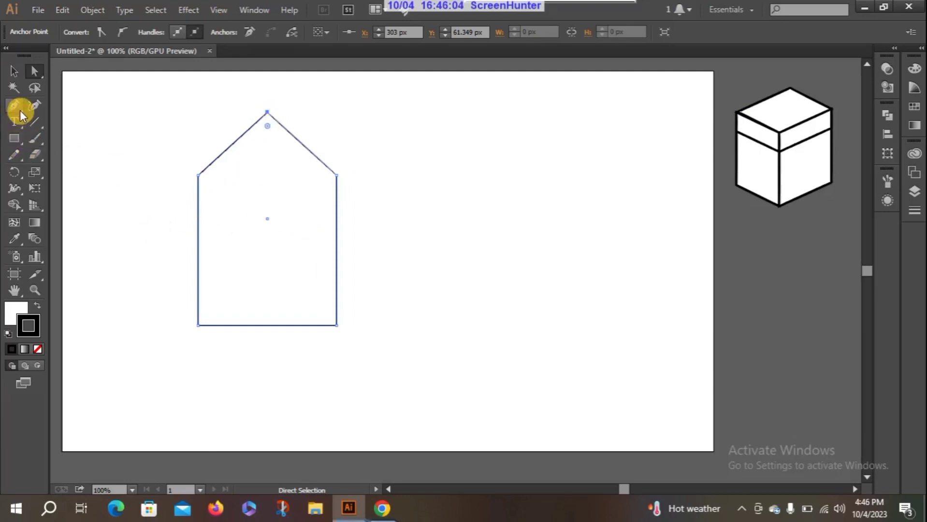
# Step: Round the peak into a smooth arch with the Anchor Point tool and move the whole shape off the artboard, below the box
pyautogui.moveTo(20, 110); pyautogui.dragTo(76, 158)
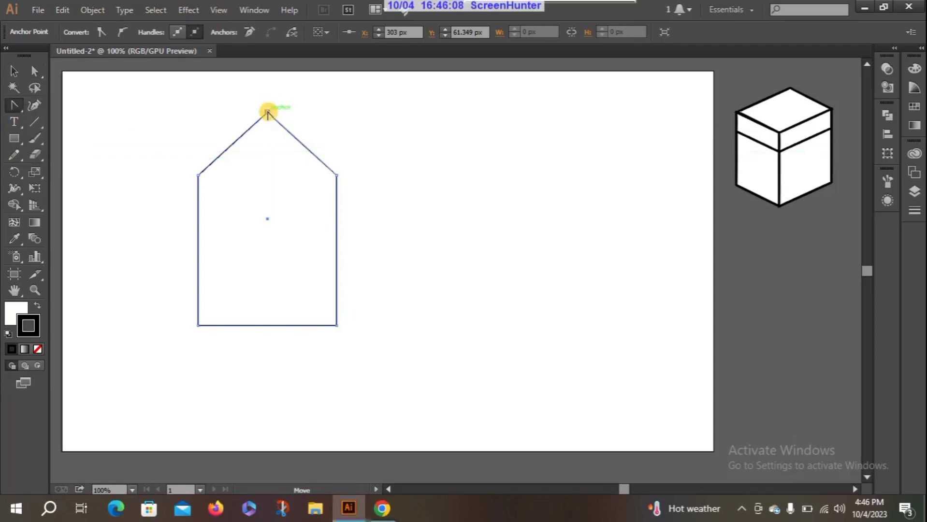
pyautogui.moveTo(267, 112); pyautogui.dragTo(313, 111)
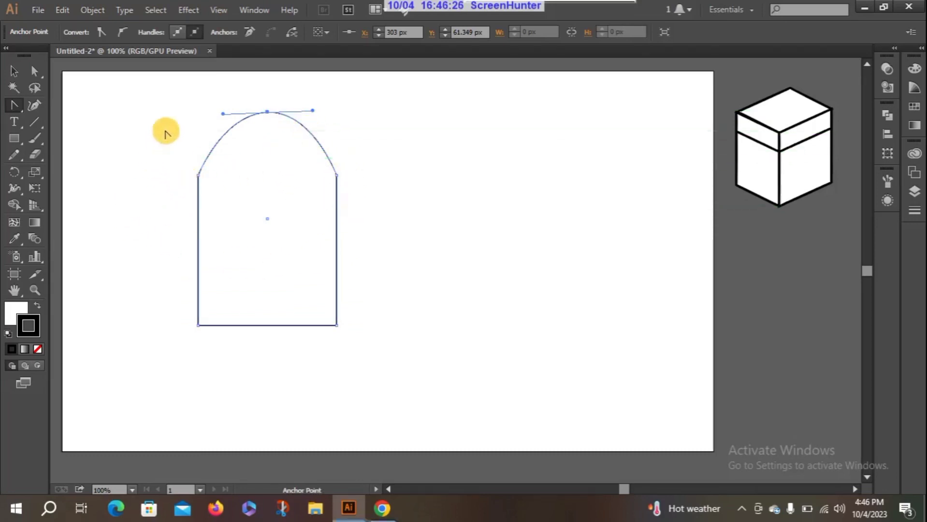
pyautogui.click(35, 71)
pyautogui.moveTo(167, 106); pyautogui.dragTo(415, 355)
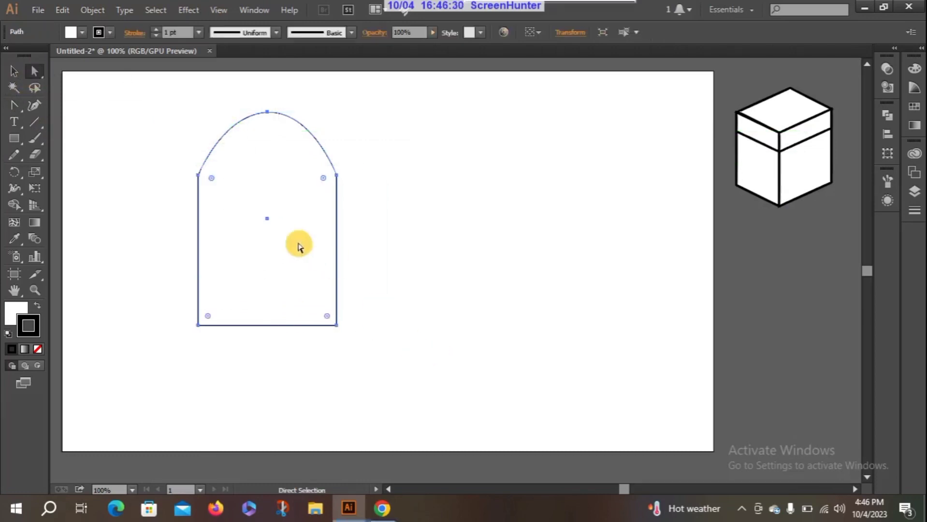
pyautogui.moveTo(217, 170); pyautogui.dragTo(730, 266)
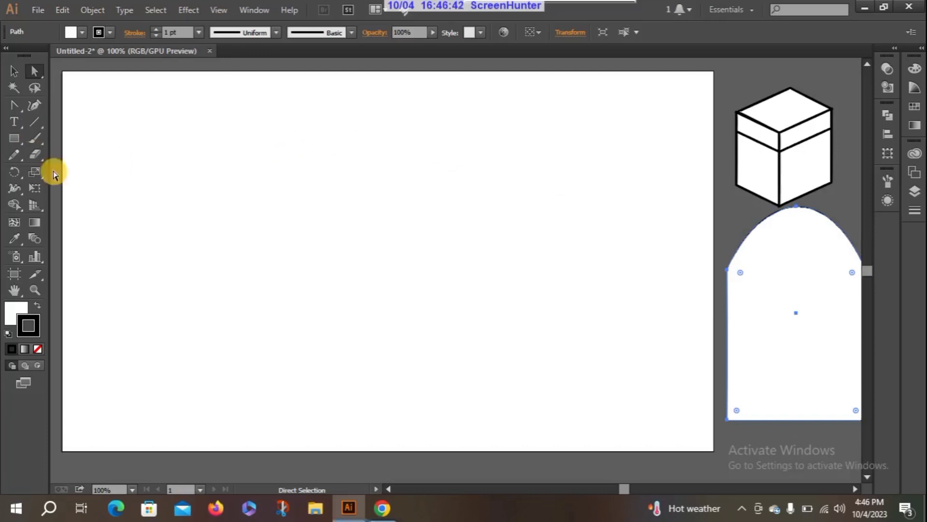
# Step: Draw a tall ellipse about 183 px wide and 284 px high on the left half of the artboard
pyautogui.click(15, 140)
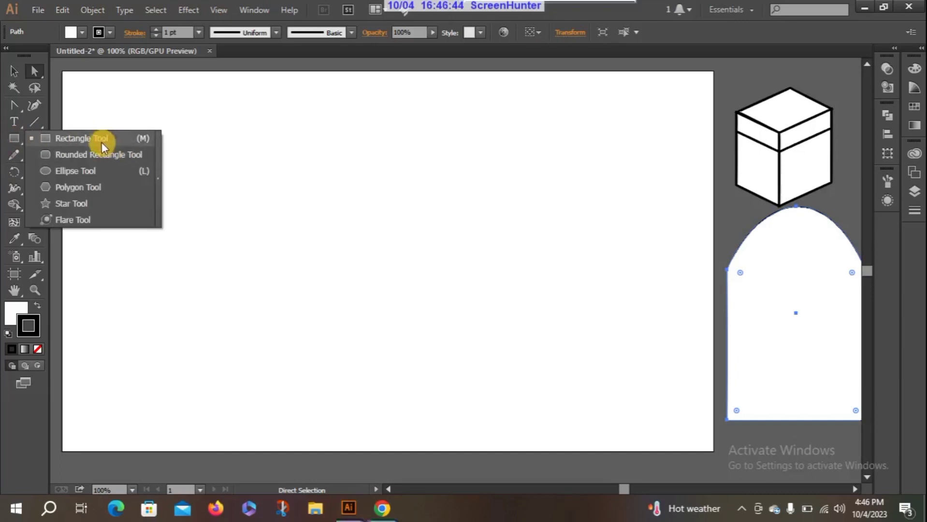
pyautogui.click(87, 171)
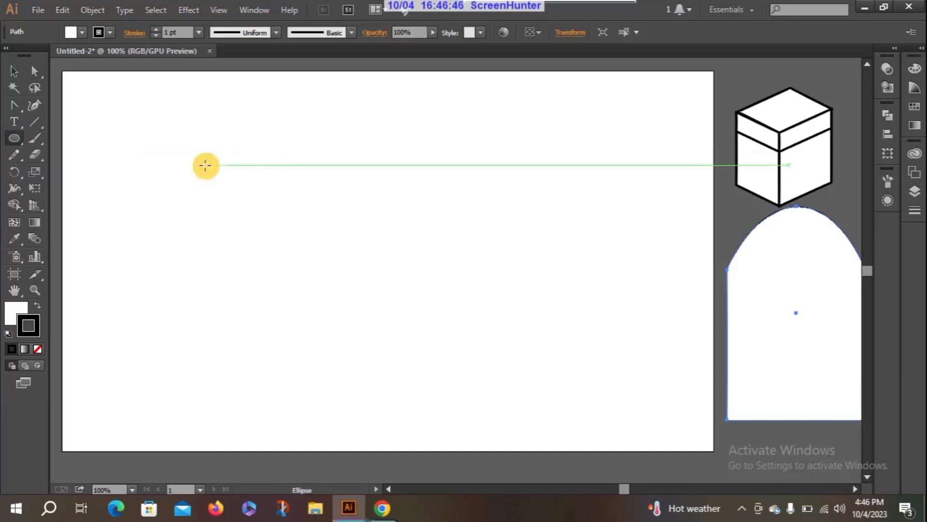
pyautogui.moveTo(198, 163); pyautogui.dragTo(322, 356)
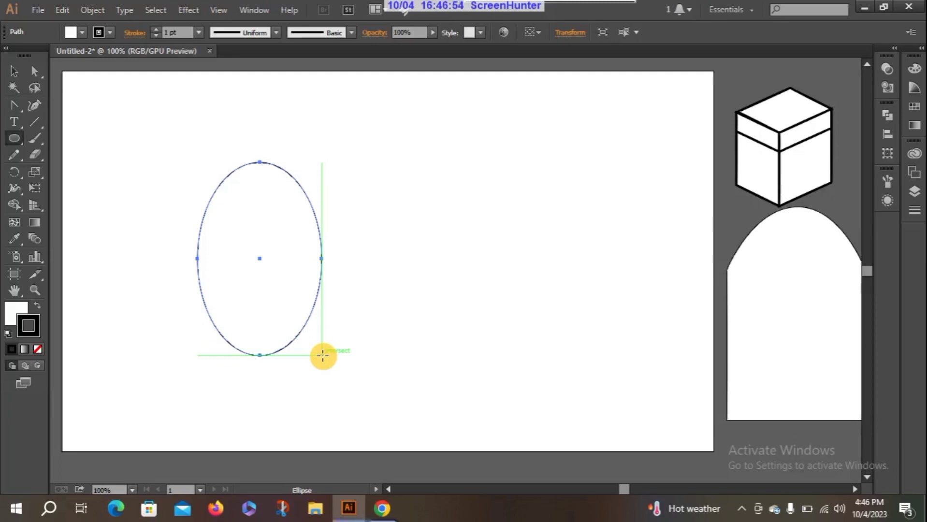
pyautogui.click(322, 356)
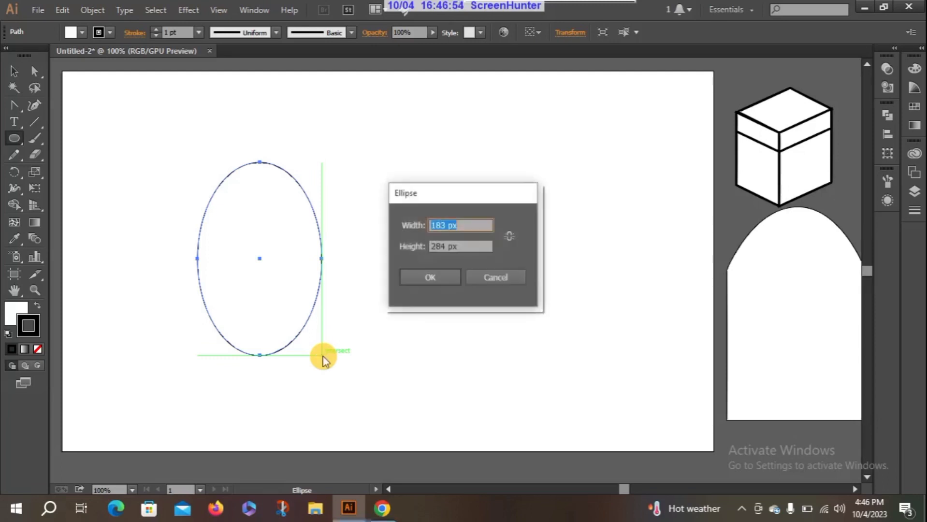
pyautogui.click(483, 278)
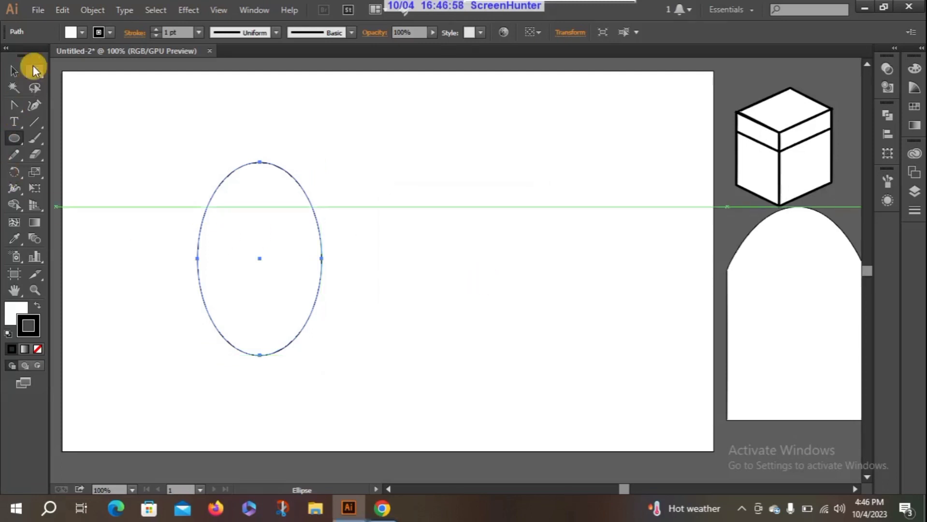
# Step: Move the ellipse's two side anchor points down together with Direct Selection to form an egg shape
pyautogui.click(34, 70)
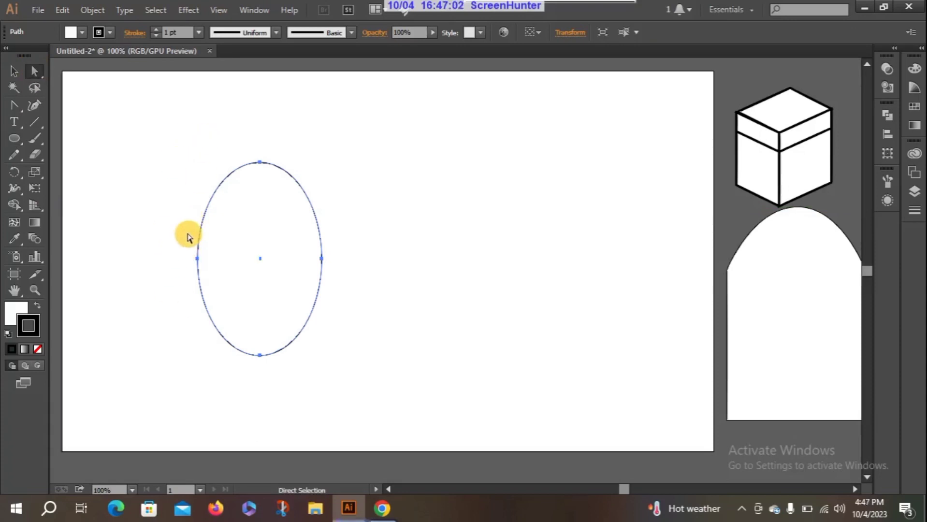
pyautogui.moveTo(175, 231); pyautogui.dragTo(381, 287)
pyautogui.moveTo(324, 261); pyautogui.dragTo(323, 277)
pyautogui.click(371, 265)
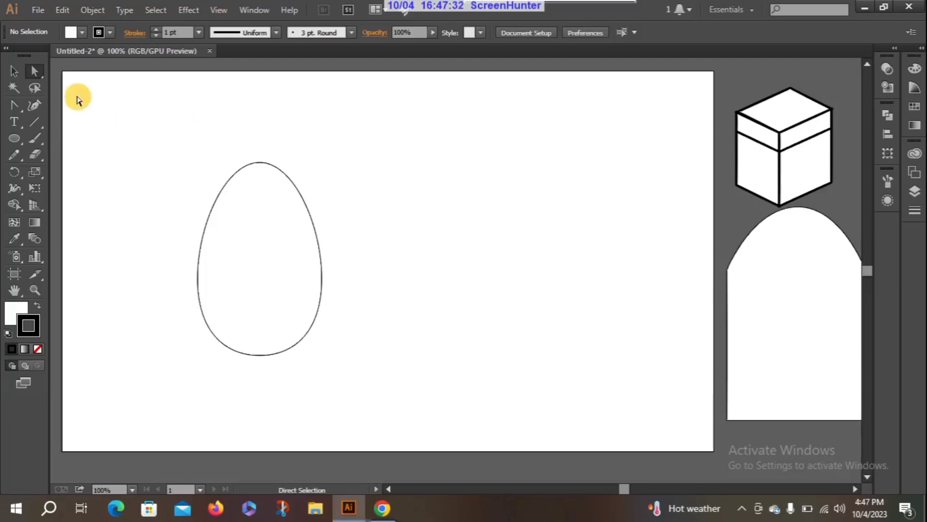
# Step: Select all of the egg's anchor points and move the egg to the artboard's upper-right edge beside the box
pyautogui.click(38, 74)
pyautogui.moveTo(181, 155); pyautogui.dragTo(387, 372)
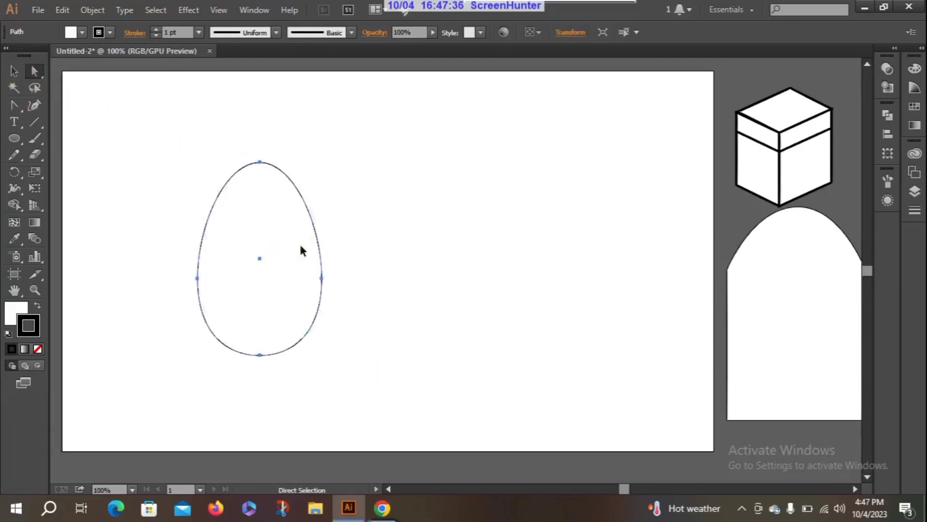
pyautogui.moveTo(300, 250); pyautogui.dragTo(731, 152)
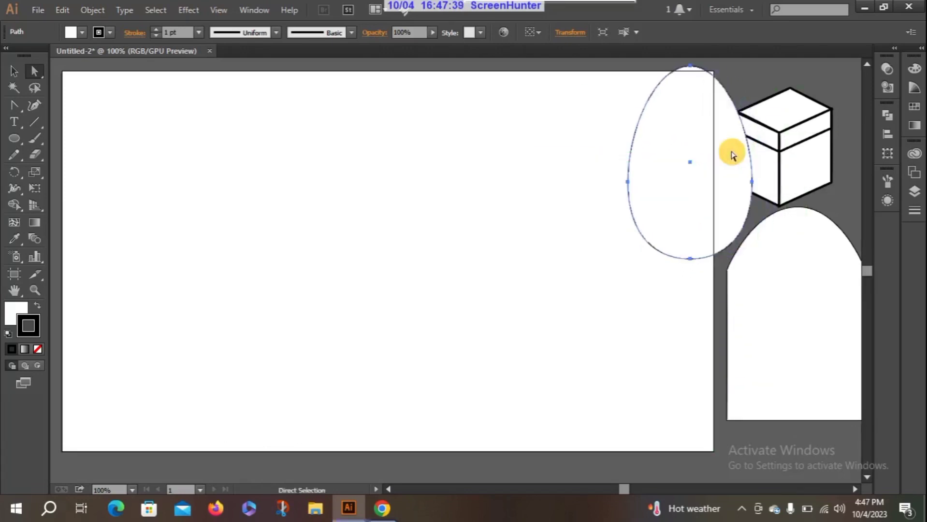
pyautogui.click(572, 220)
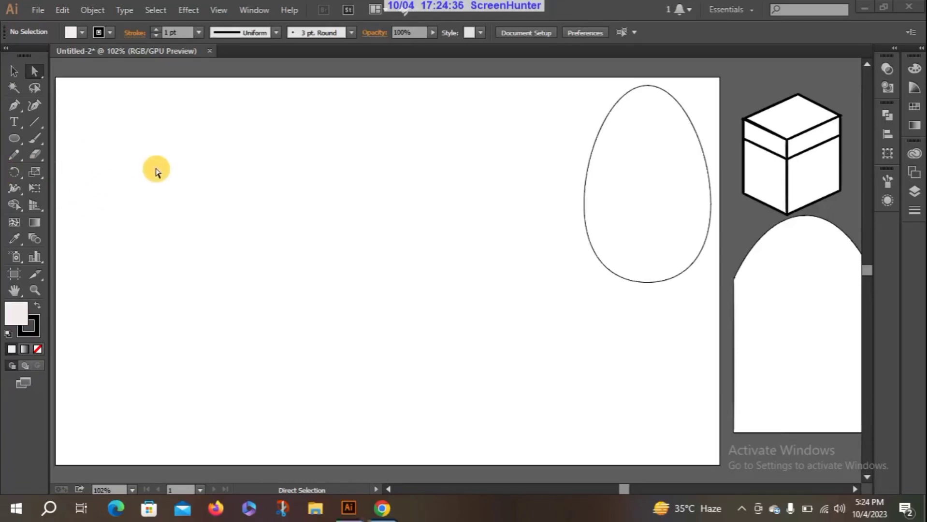
# Step: Draw a small upright ellipse in the upper-left part of the artboard
pyautogui.click(18, 137)
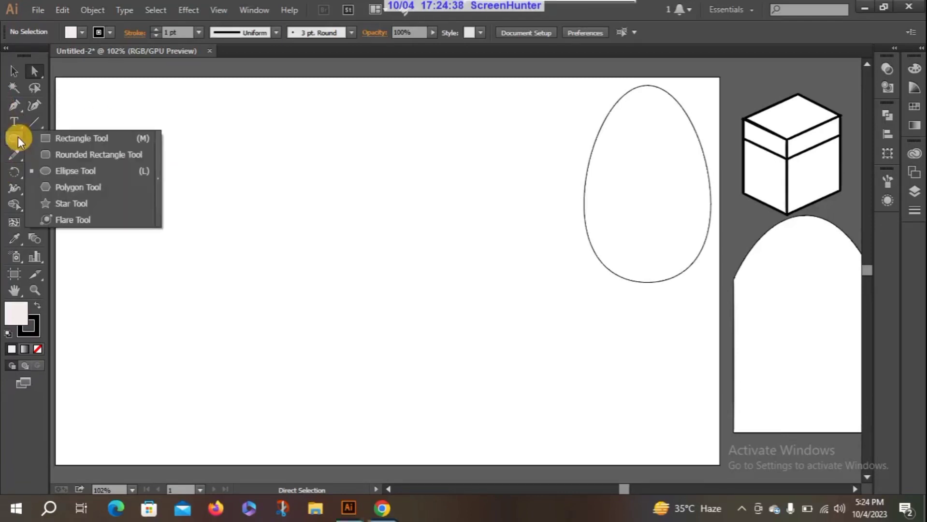
pyautogui.click(74, 172)
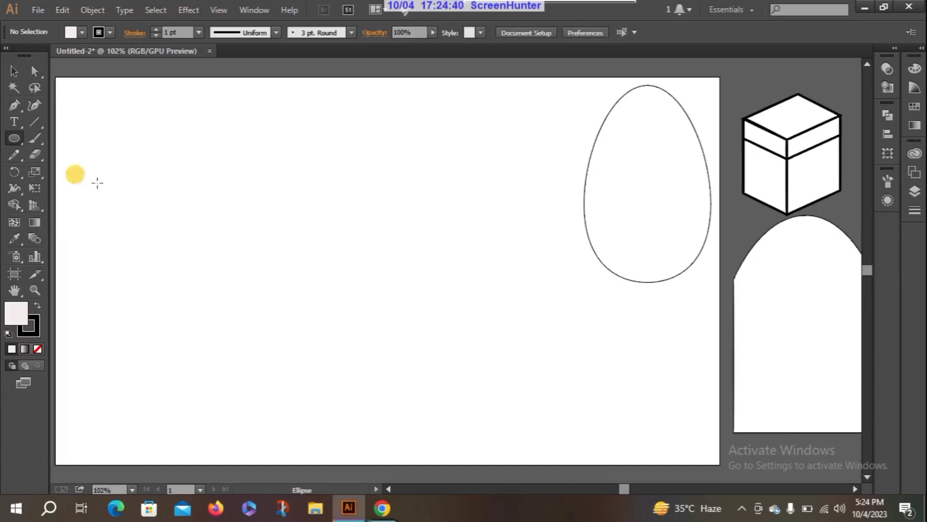
pyautogui.moveTo(170, 173); pyautogui.dragTo(200, 225)
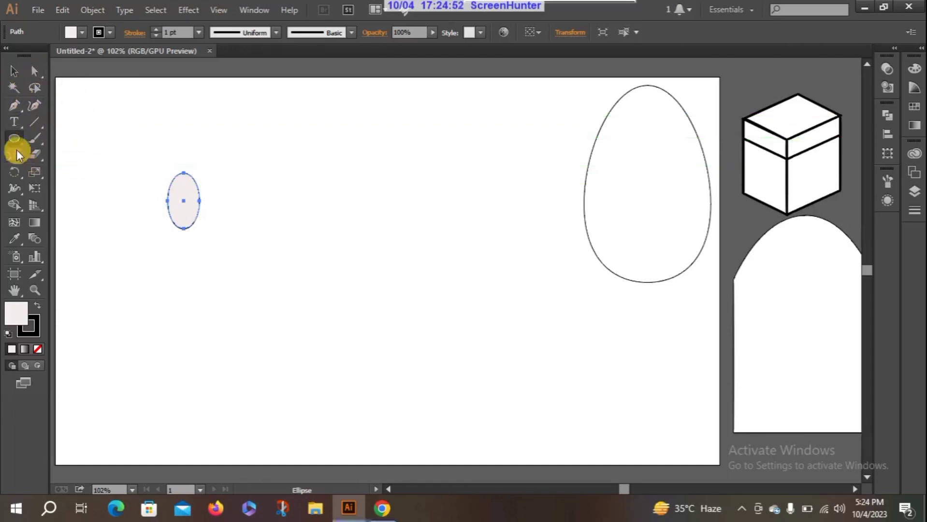
# Step: Draw a small arc above and to the right of the small ellipse with the Arc tool, and select the whole arc
pyautogui.click(33, 120)
pyautogui.click(102, 141)
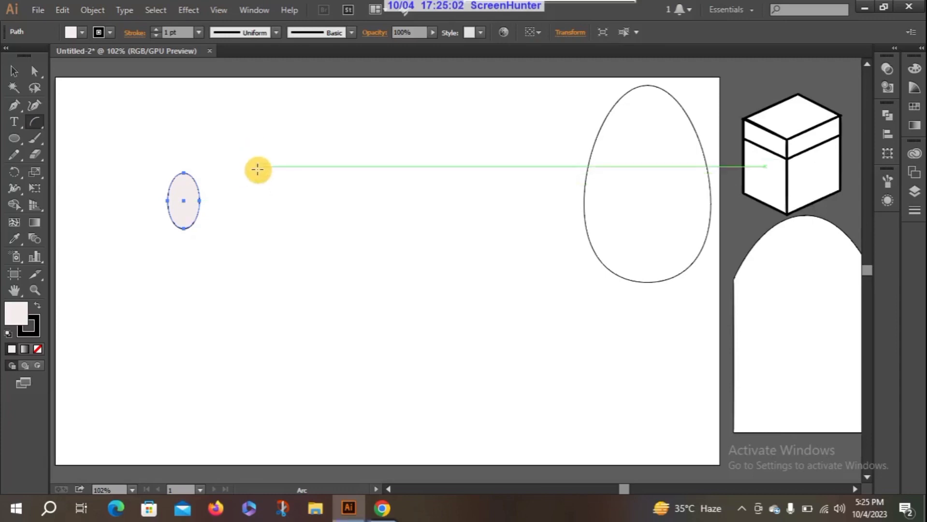
pyautogui.moveTo(257, 168); pyautogui.dragTo(278, 143)
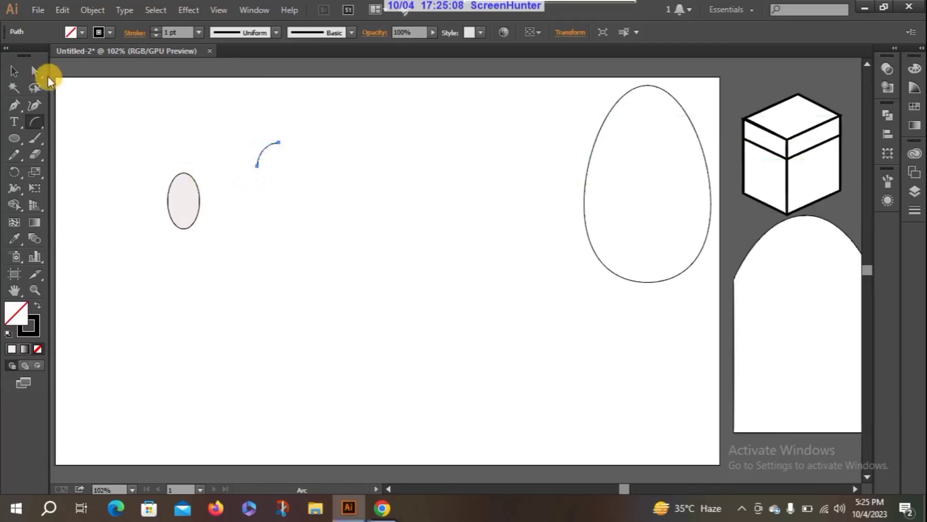
pyautogui.click(34, 71)
pyautogui.moveTo(244, 138); pyautogui.dragTo(313, 187)
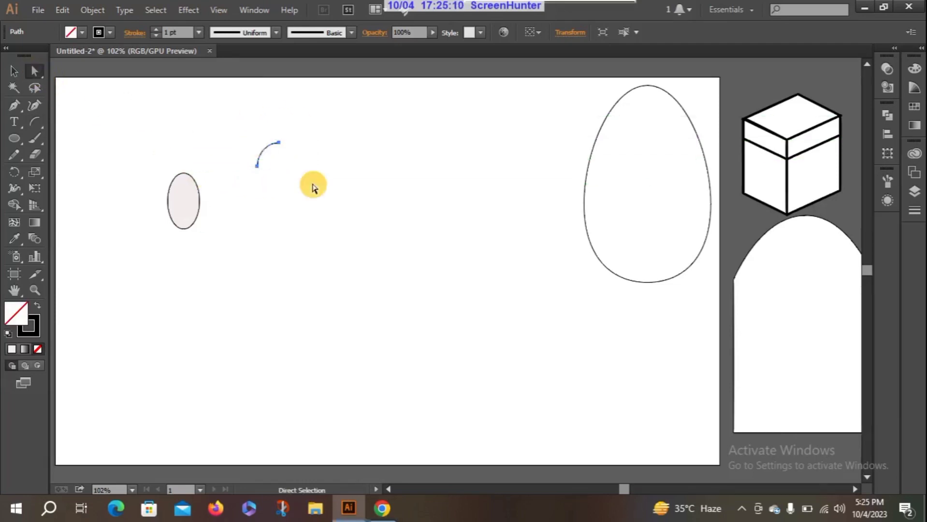
# Step: Move the arc onto the small ellipse's top as a stem and draw a tiny flat ellipse at the stem's base
pyautogui.moveTo(265, 154); pyautogui.dragTo(190, 168)
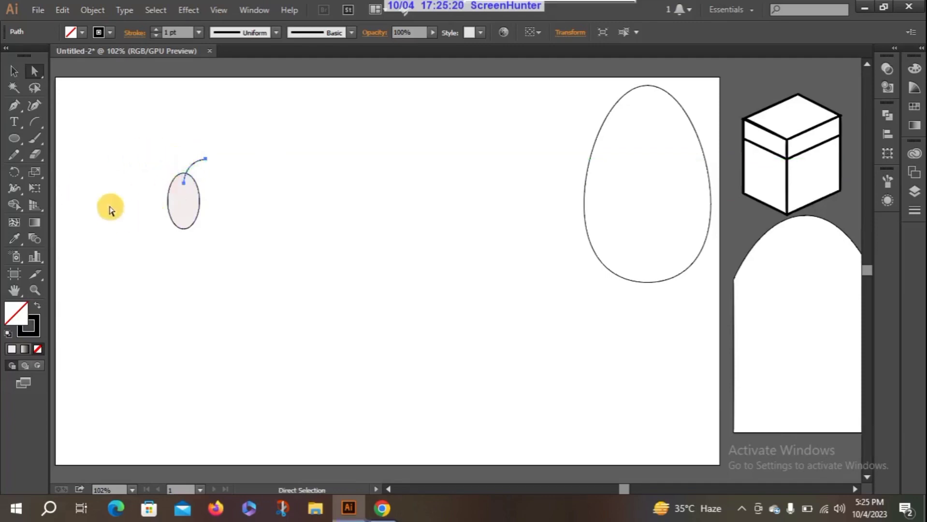
pyautogui.click(17, 139)
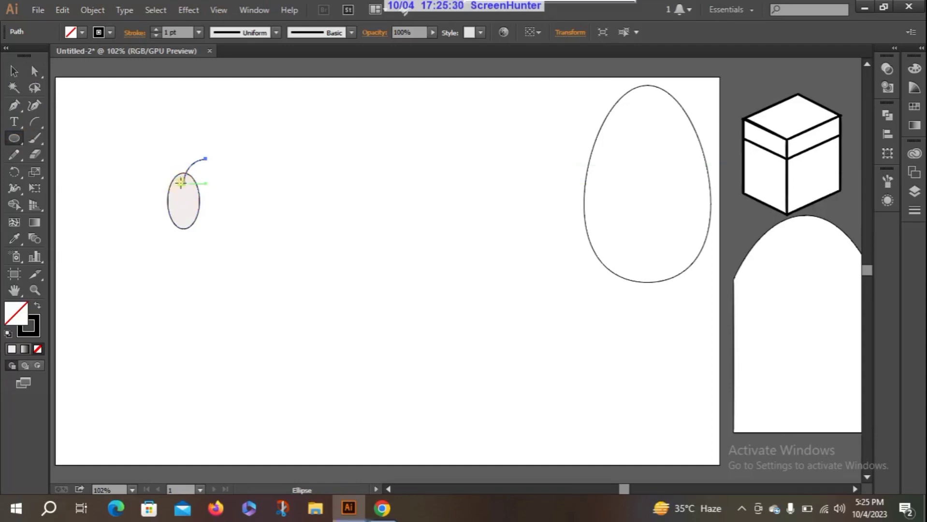
pyautogui.moveTo(180, 182)
pyautogui.mouseDown()
pyautogui.moveTo(188, 187)
pyautogui.moveTo(187, 178)
pyautogui.mouseUp()
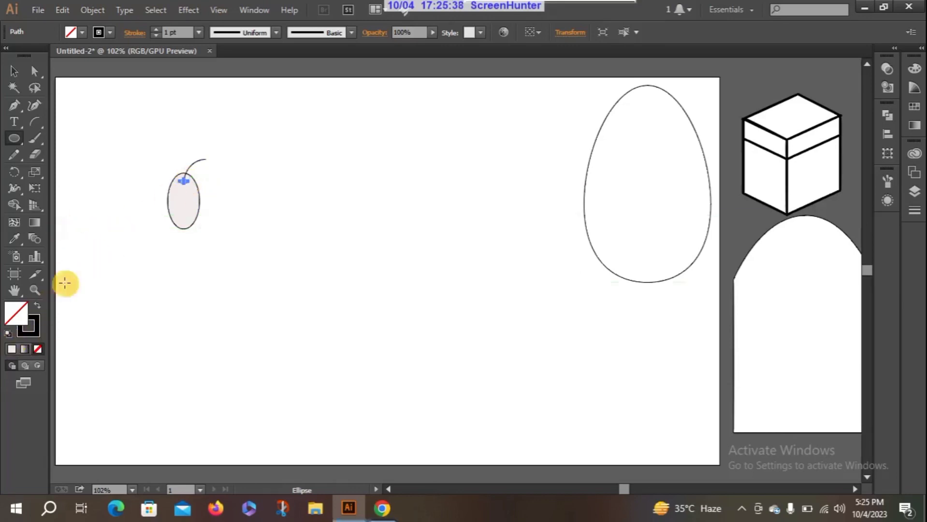
# Step: Fill the tiny ellipse at the stem's base with near-black 0A0909 and deselect it
pyautogui.doubleClick(16, 314)
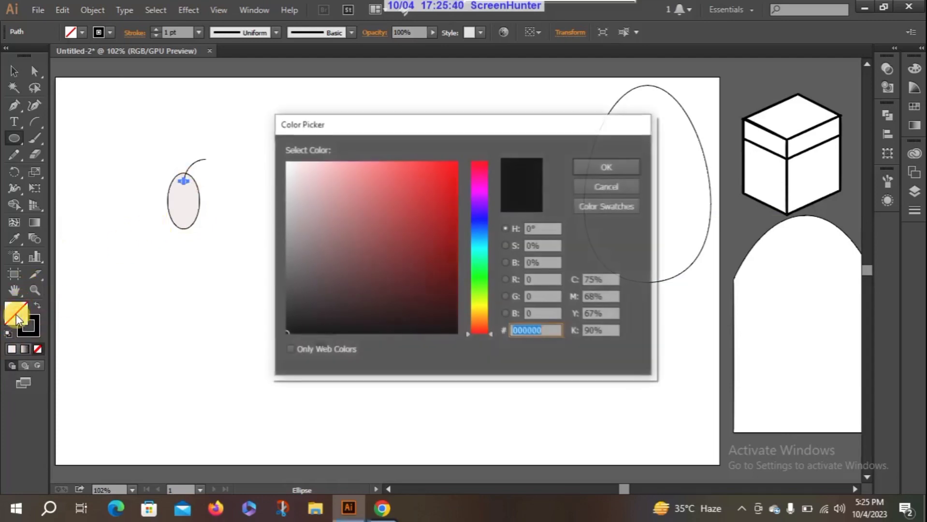
pyautogui.click(598, 166)
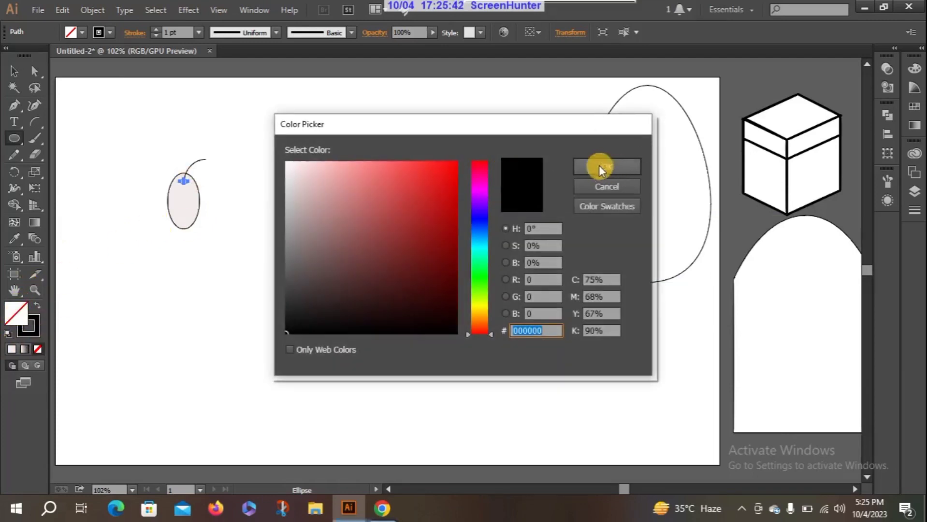
pyautogui.click(599, 163)
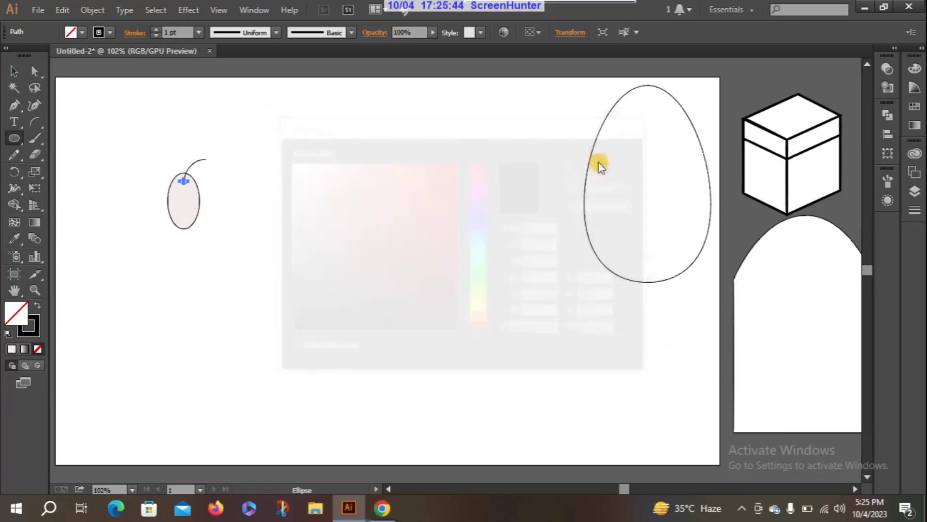
pyautogui.doubleClick(18, 314)
pyautogui.click(295, 328)
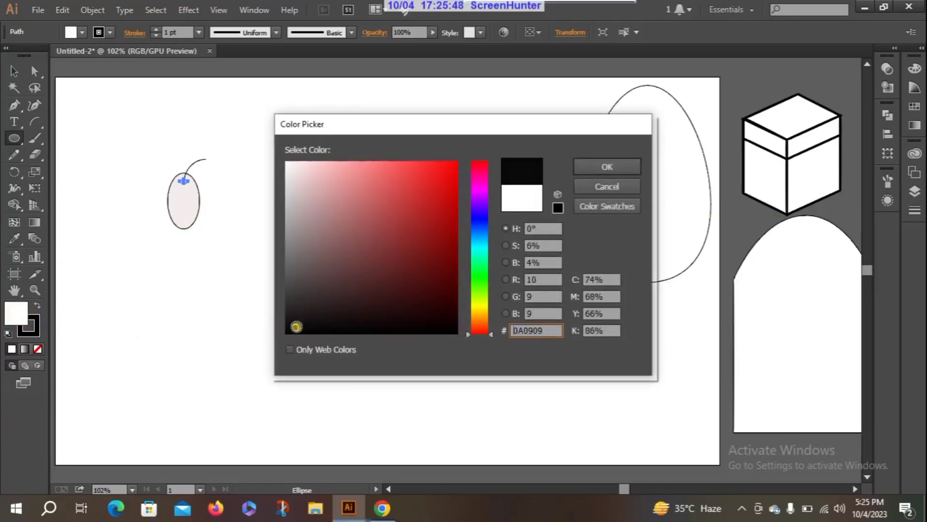
pyautogui.click(610, 166)
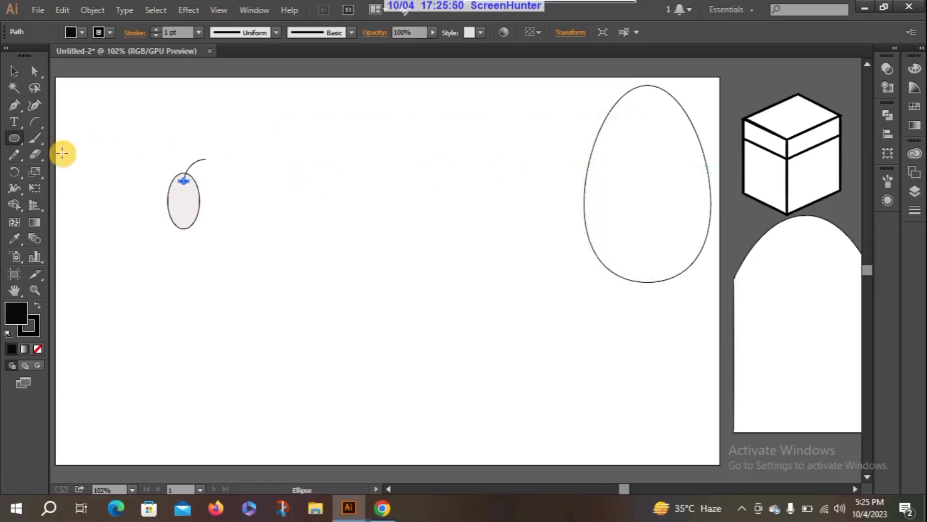
pyautogui.click(16, 73)
pyautogui.click(136, 164)
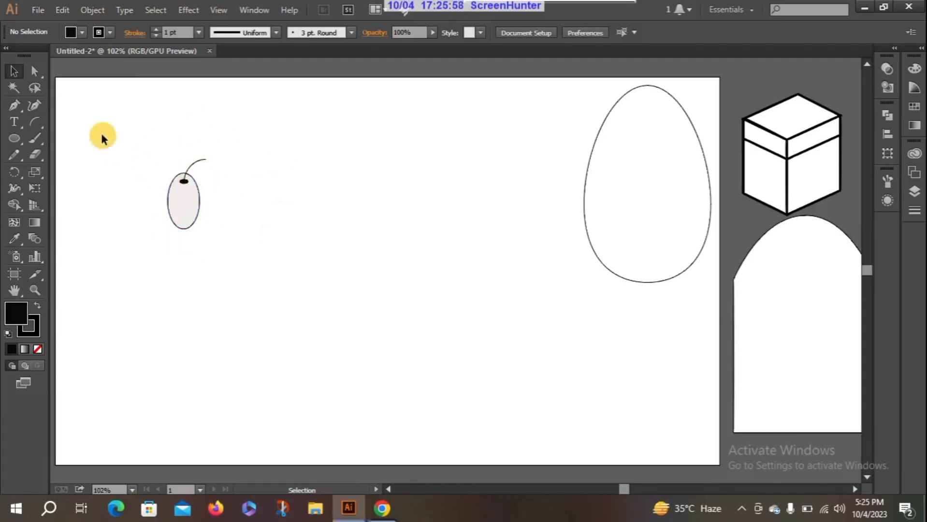
# Step: Select the ellipse, stem and black spot together and place a duplicate of them beside the original
pyautogui.click(36, 71)
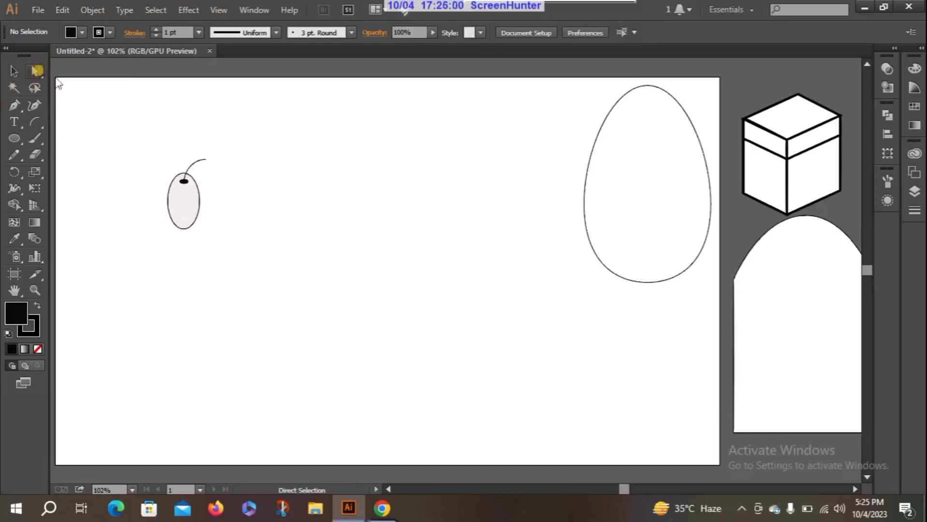
pyautogui.moveTo(137, 133)
pyautogui.mouseDown()
pyautogui.moveTo(217, 264)
pyautogui.moveTo(228, 241)
pyautogui.mouseUp()
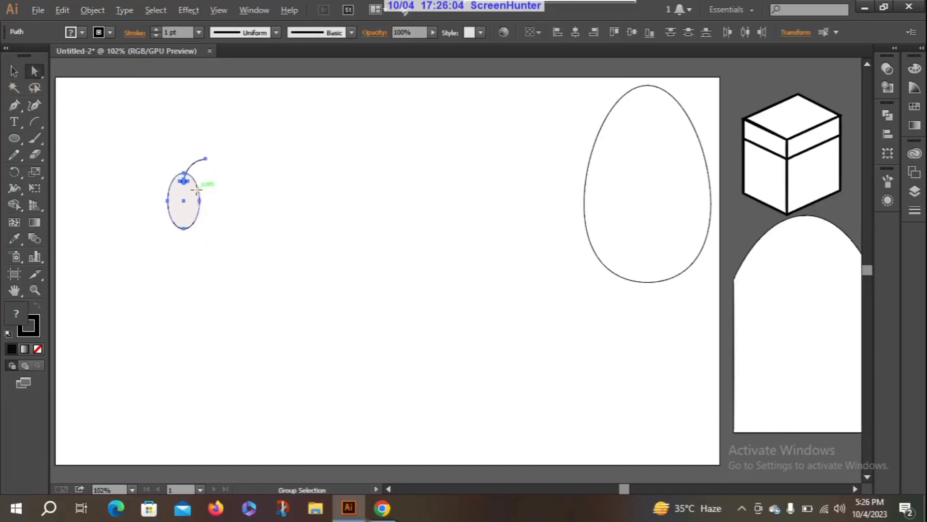
pyautogui.moveTo(198, 186)
pyautogui.mouseDown()
pyautogui.moveTo(255, 192)
pyautogui.moveTo(182, 191)
pyautogui.mouseUp()
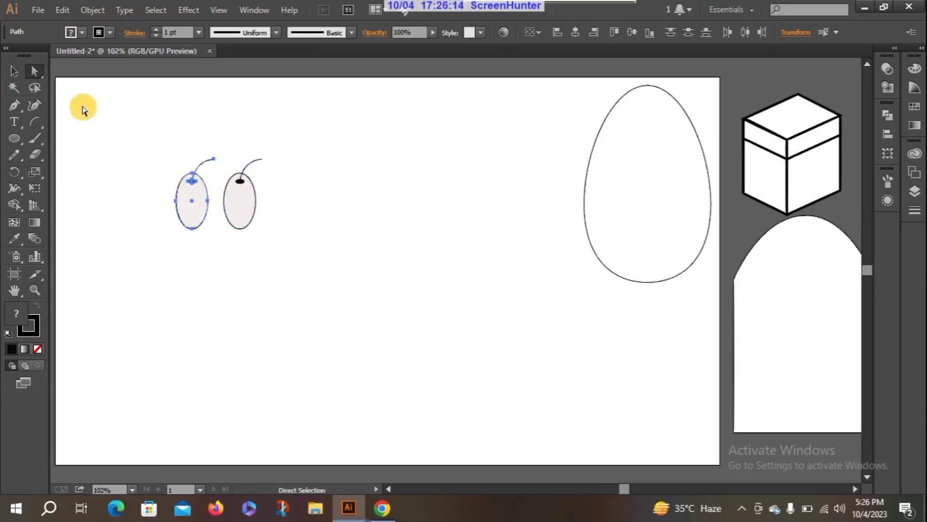
# Step: Select all parts of the left stemmed ellipse and rotate them clockwise so it leans against the middle one
pyautogui.moveTo(161, 152); pyautogui.dragTo(213, 244)
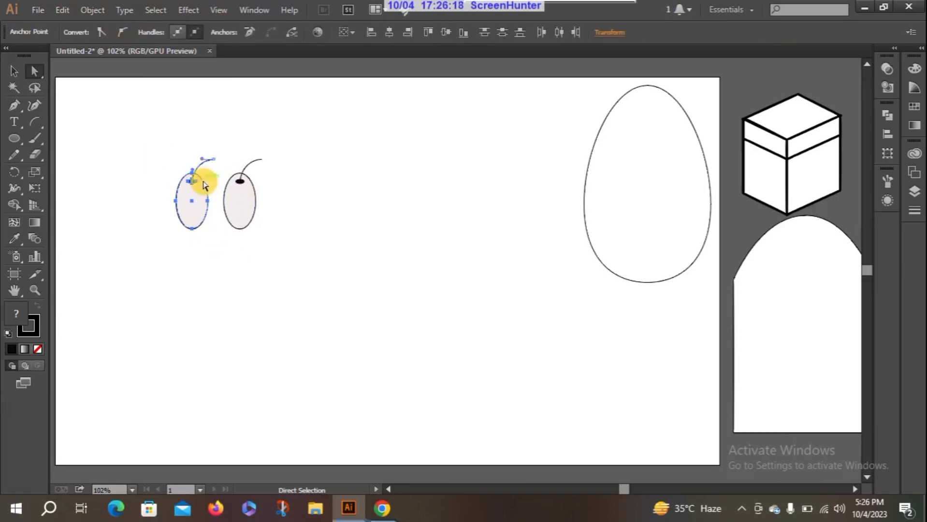
pyautogui.click(13, 70)
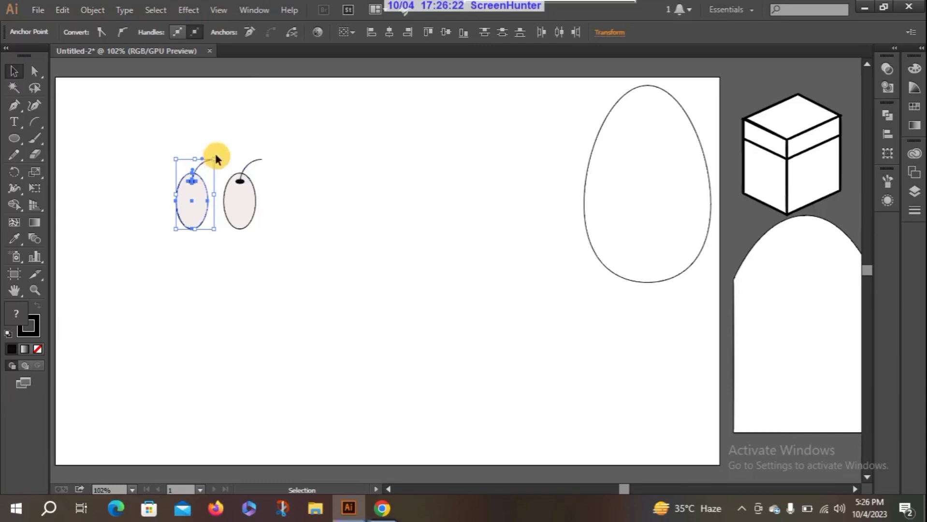
pyautogui.moveTo(215, 150); pyautogui.dragTo(217, 180)
pyautogui.click(156, 195)
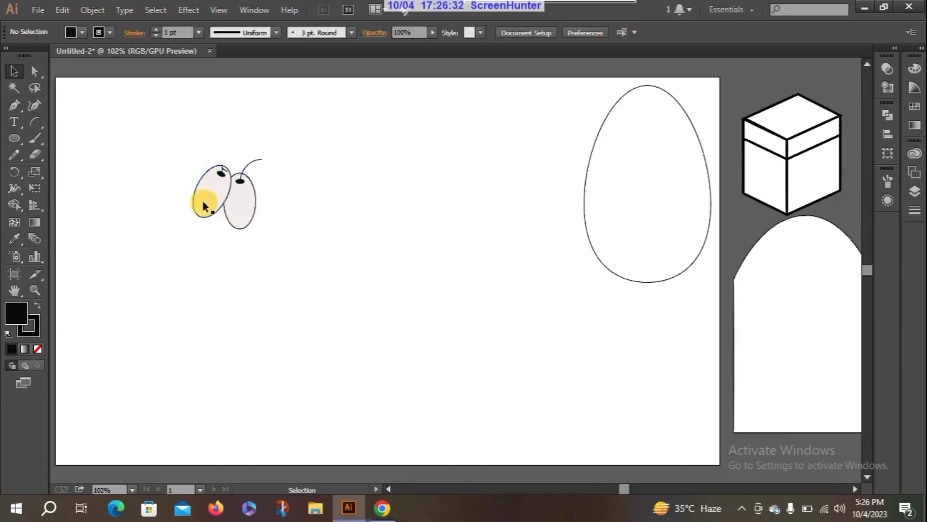
# Step: Add a third copy of the stemmed ellipse on the right and group its ellipse, stem and black spot
pyautogui.click(248, 201)
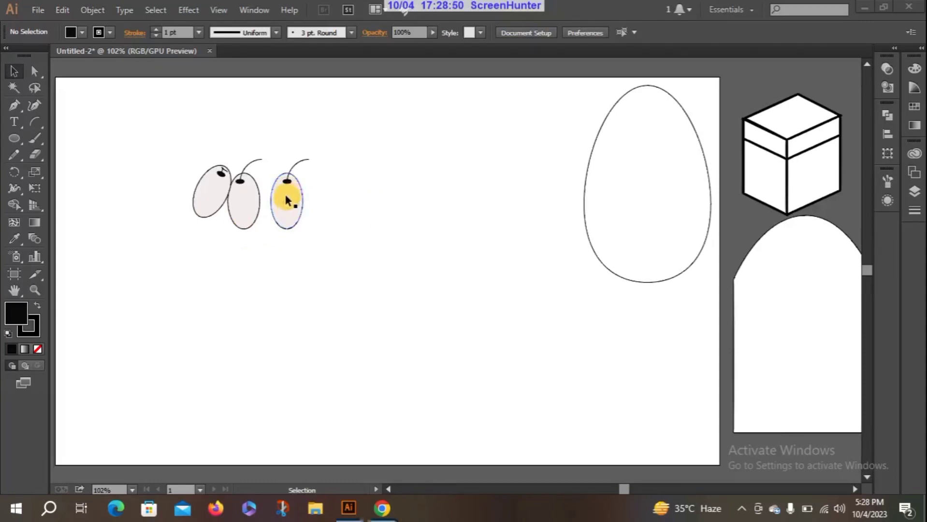
pyautogui.click(285, 199)
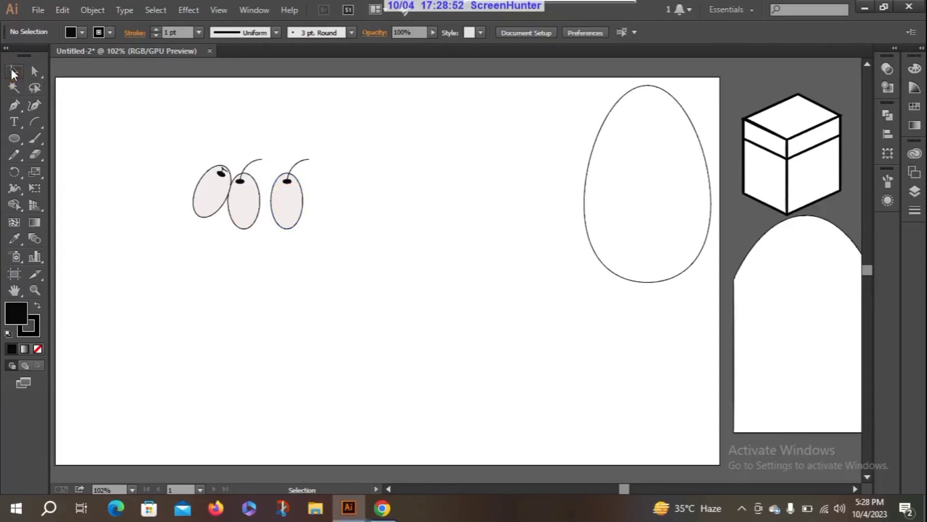
pyautogui.moveTo(274, 154); pyautogui.dragTo(320, 233)
pyautogui.rightClick(290, 190)
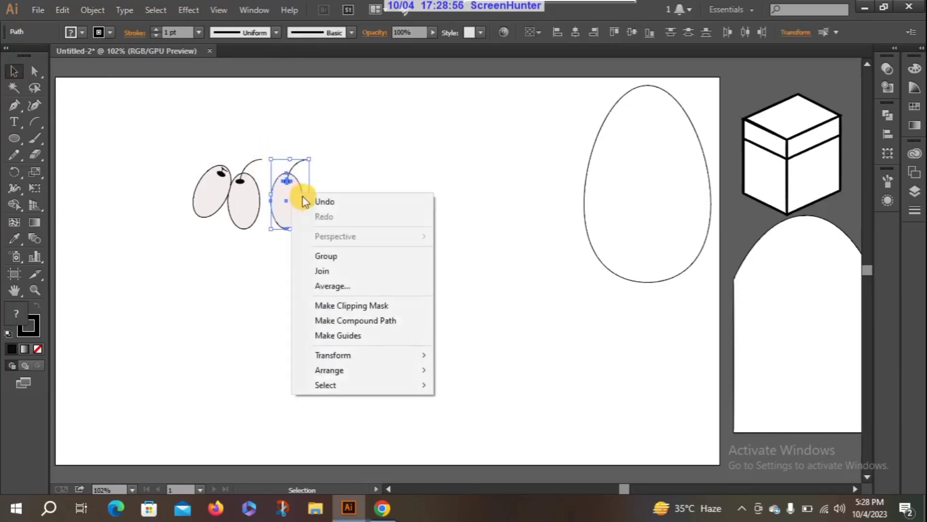
pyautogui.click(364, 256)
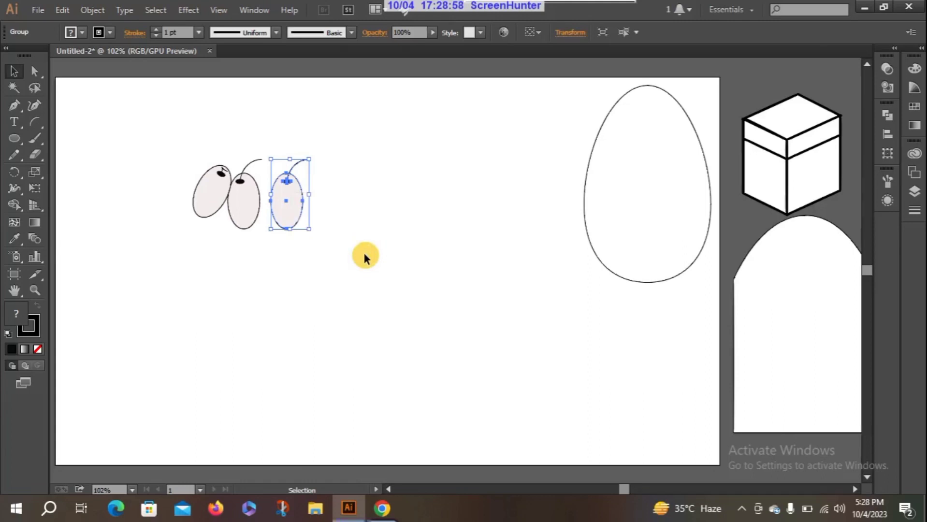
# Step: Rotate the grouped right copy counter-clockwise and move it against the middle ellipse
pyautogui.click(333, 228)
pyautogui.click(276, 180)
pyautogui.moveTo(267, 155); pyautogui.dragTo(271, 197)
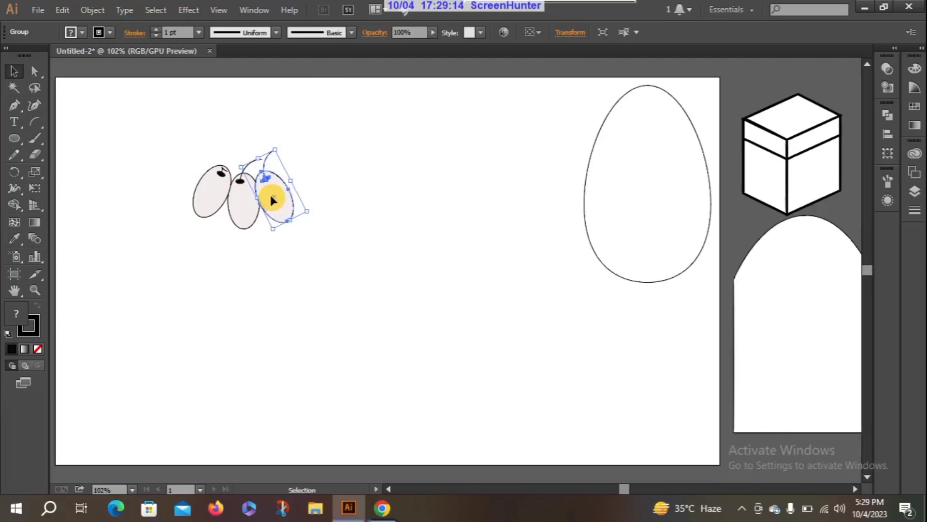
pyautogui.click(340, 192)
# Step: Move the left and right tilted shapes inward so they overlap the middle ellipse
pyautogui.click(216, 183)
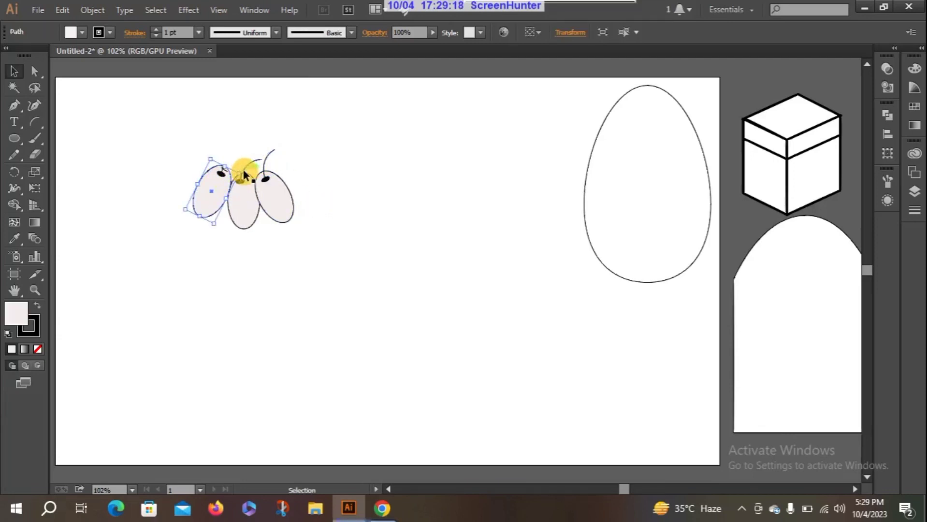
pyautogui.moveTo(243, 169); pyautogui.dragTo(257, 181)
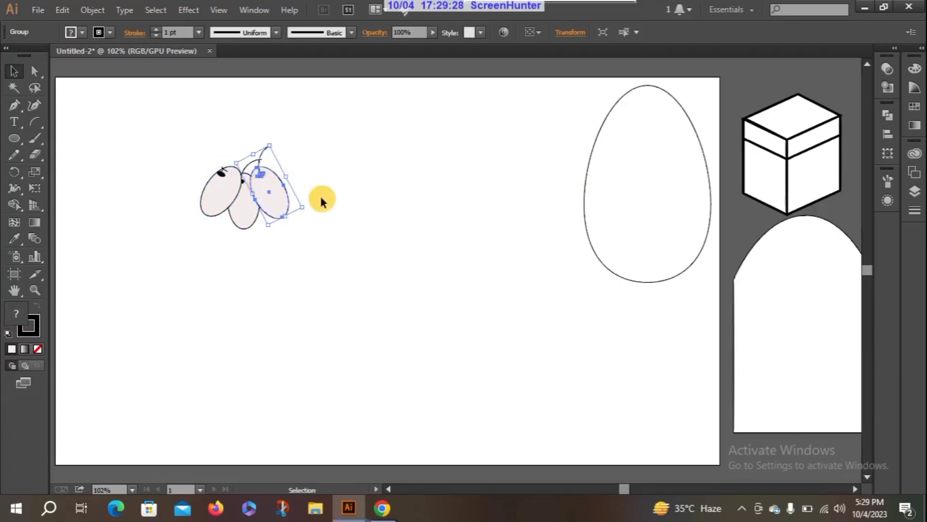
pyautogui.click(346, 196)
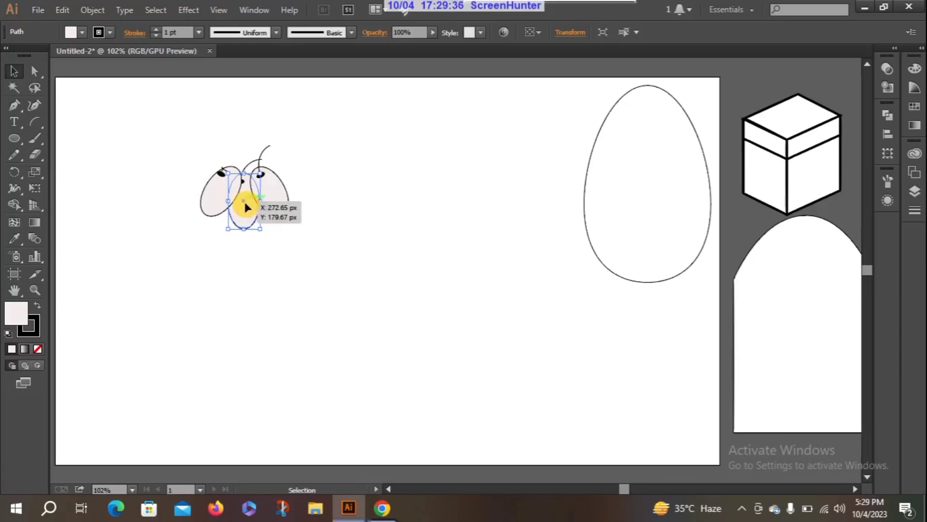
pyautogui.rightClick(246, 204)
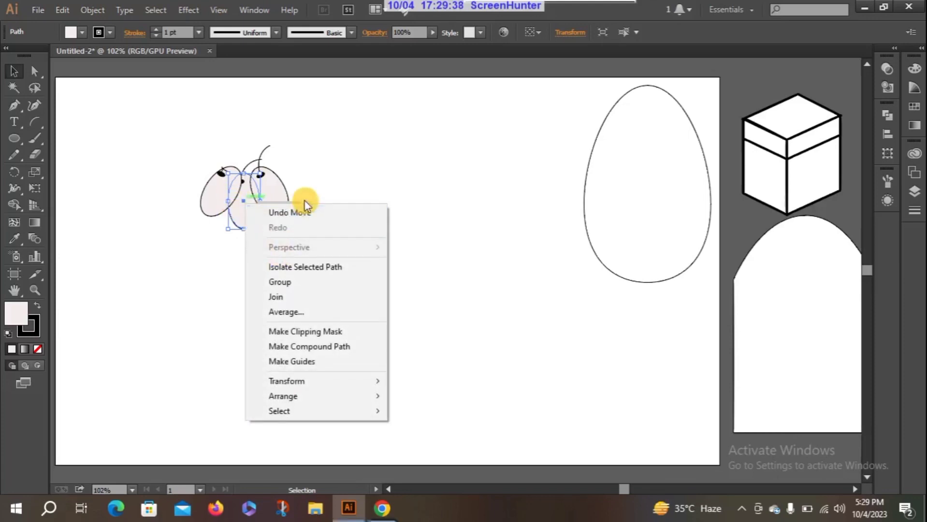
pyautogui.click(293, 313)
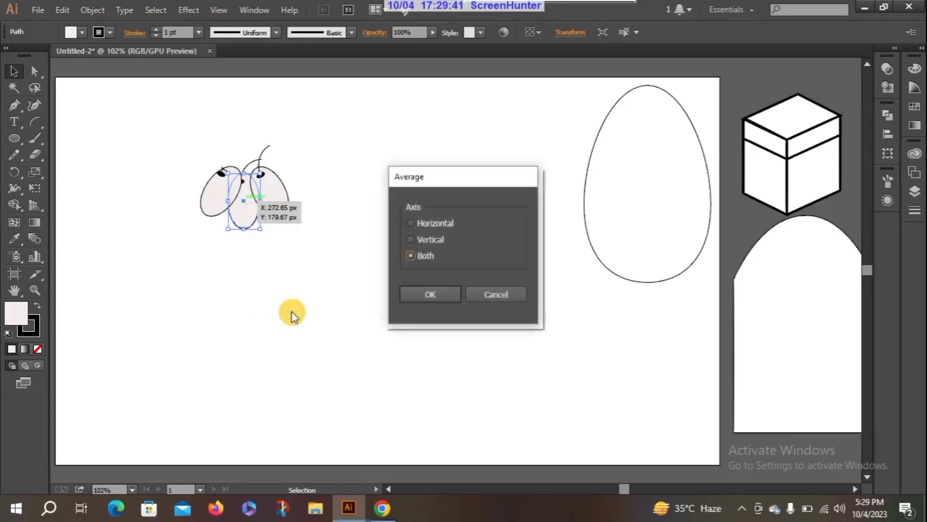
pyautogui.click(503, 293)
# Step: Try to bring all the overlapping ellipses, stems and spots forward one level together
pyautogui.moveTo(190, 144); pyautogui.dragTo(327, 270)
pyautogui.rightClick(244, 183)
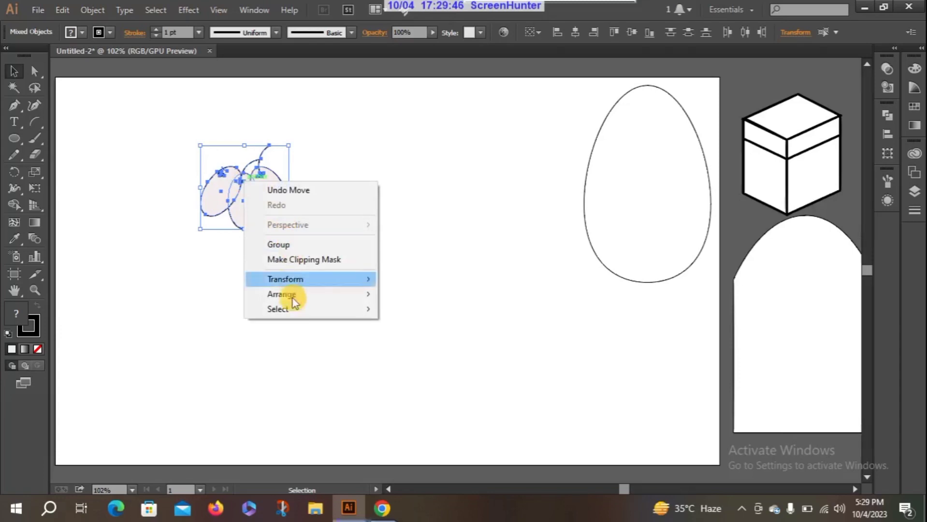
pyautogui.moveTo(302, 300)
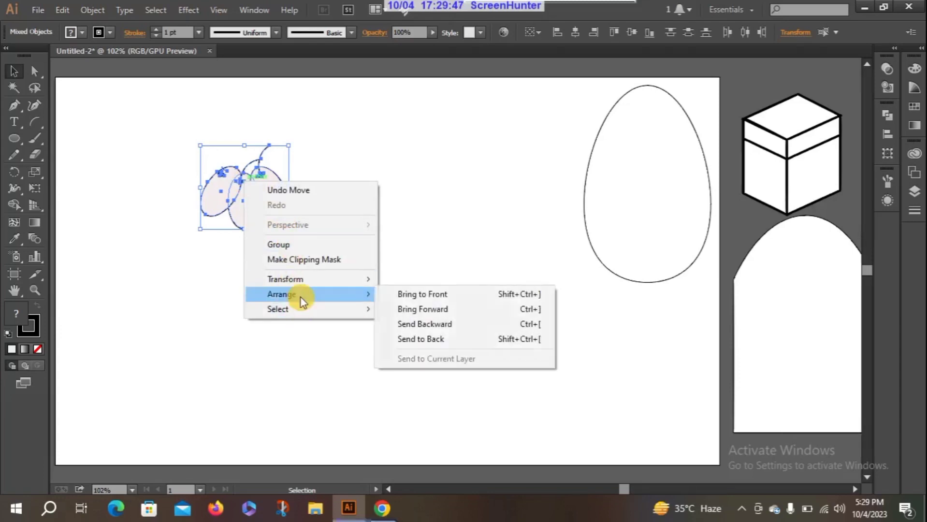
pyautogui.click(423, 309)
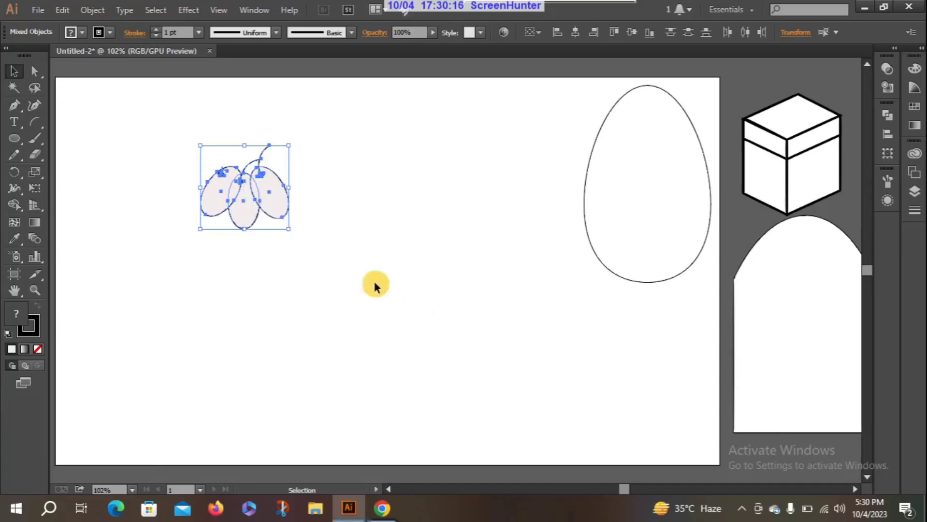
pyautogui.click(270, 280)
# Step: Bring only the middle ellipse forward one level in the stacking order
pyautogui.click(240, 208)
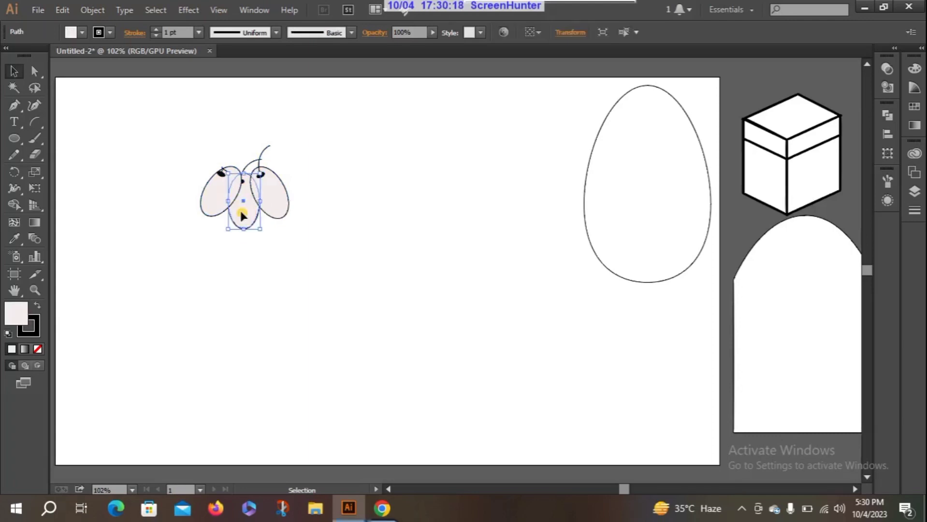
pyautogui.rightClick(240, 212)
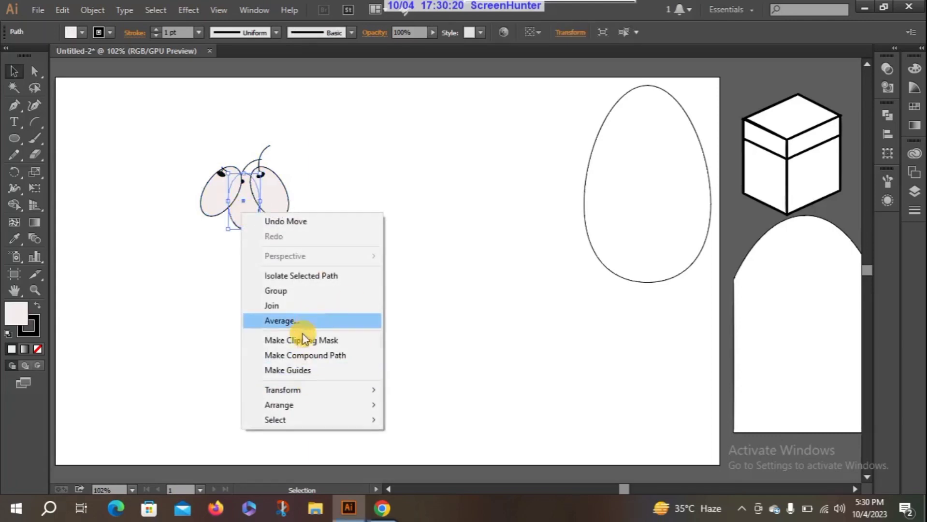
pyautogui.moveTo(293, 407)
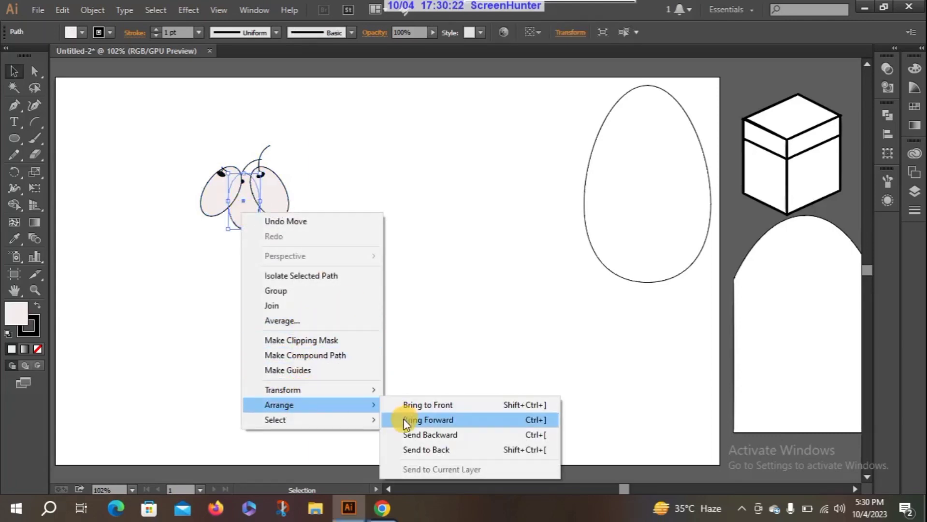
pyautogui.click(403, 420)
pyautogui.click(282, 285)
# Step: Bring the middle ellipse to the front of the two tilted ellipses
pyautogui.click(262, 202)
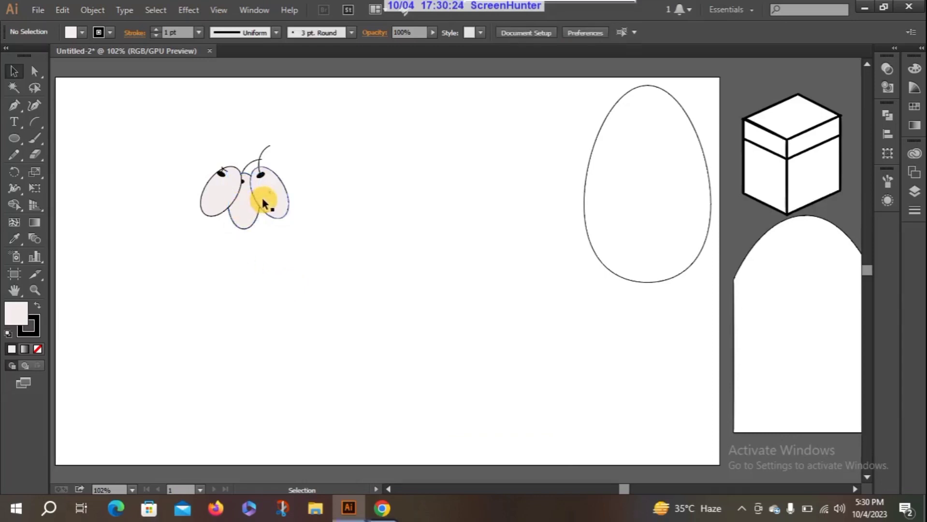
pyautogui.click(241, 218)
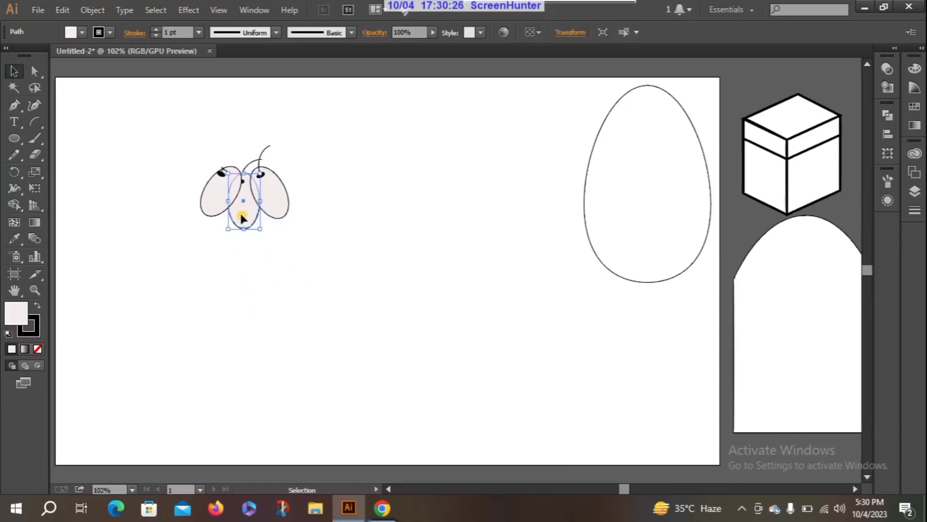
pyautogui.rightClick(242, 217)
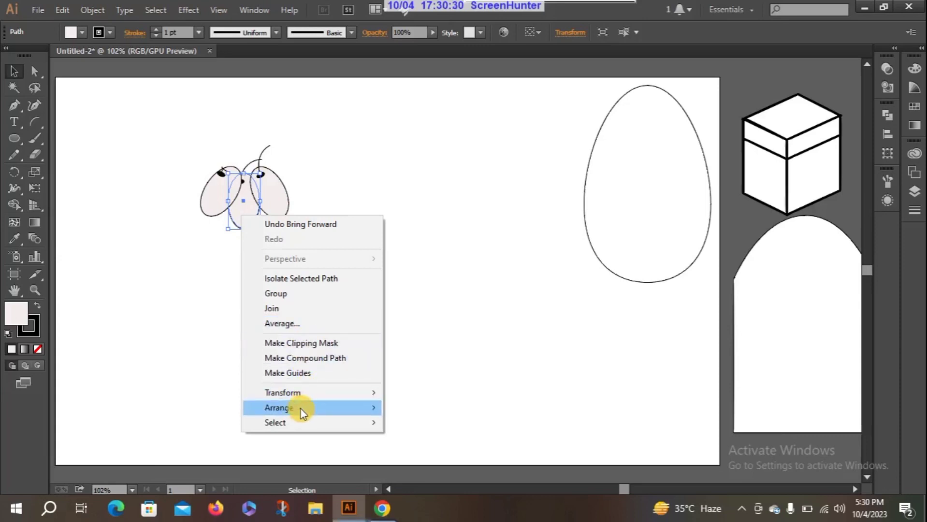
pyautogui.moveTo(300, 408)
pyautogui.click(454, 409)
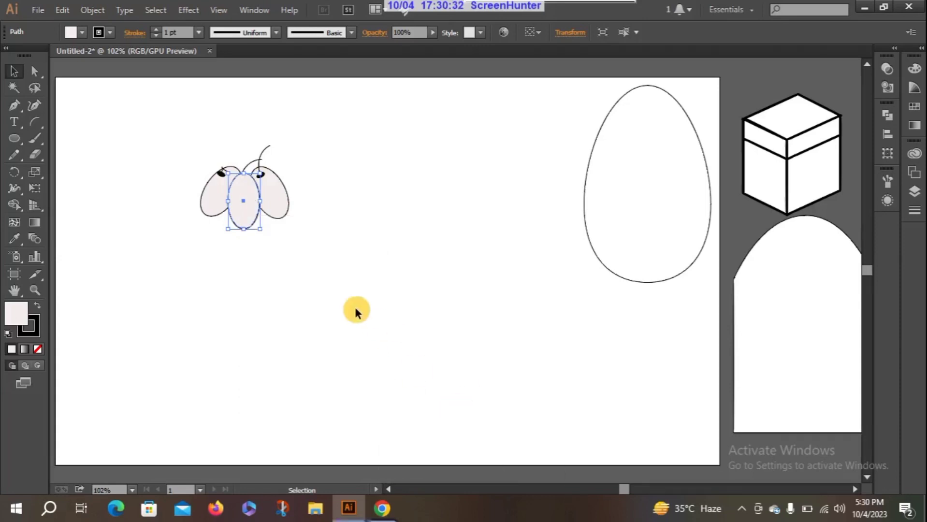
# Step: Group the three overlapping ellipses together with their stems and dark spots
pyautogui.click(261, 266)
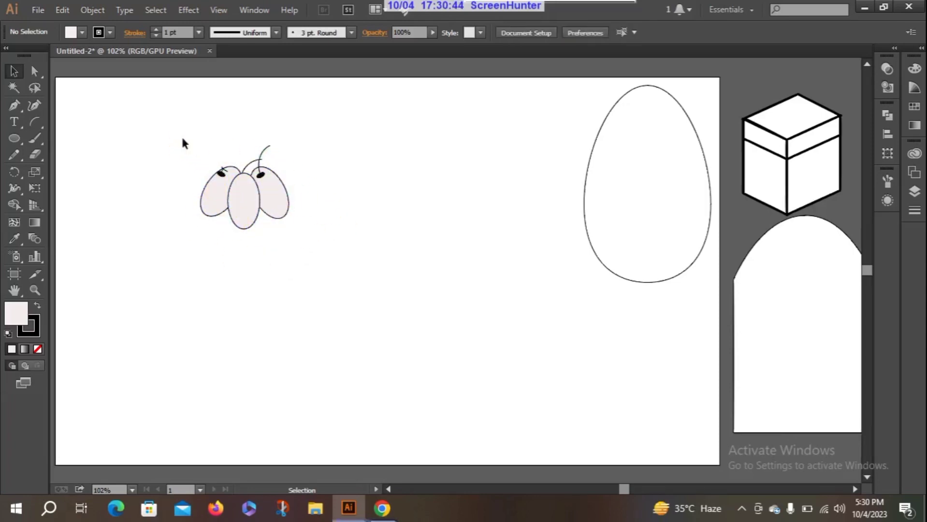
pyautogui.moveTo(183, 140); pyautogui.dragTo(350, 251)
pyautogui.rightClick(228, 187)
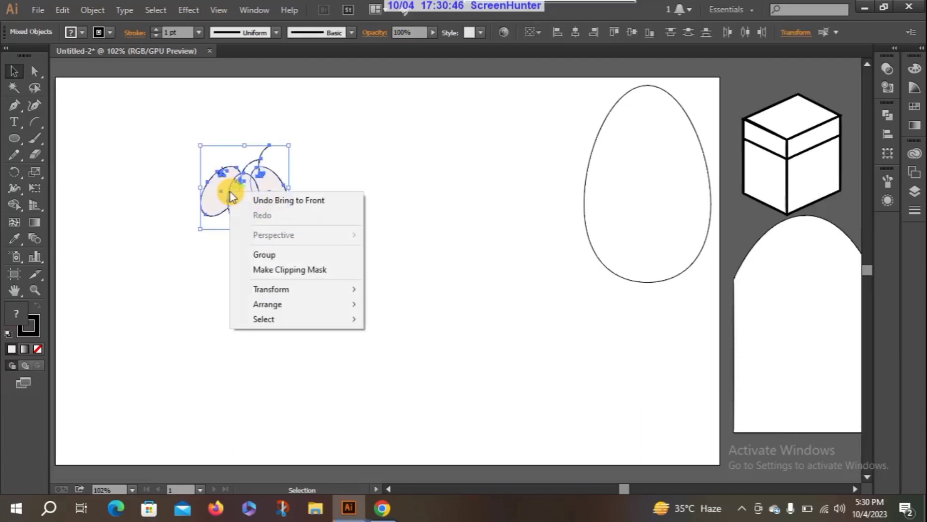
pyautogui.click(311, 254)
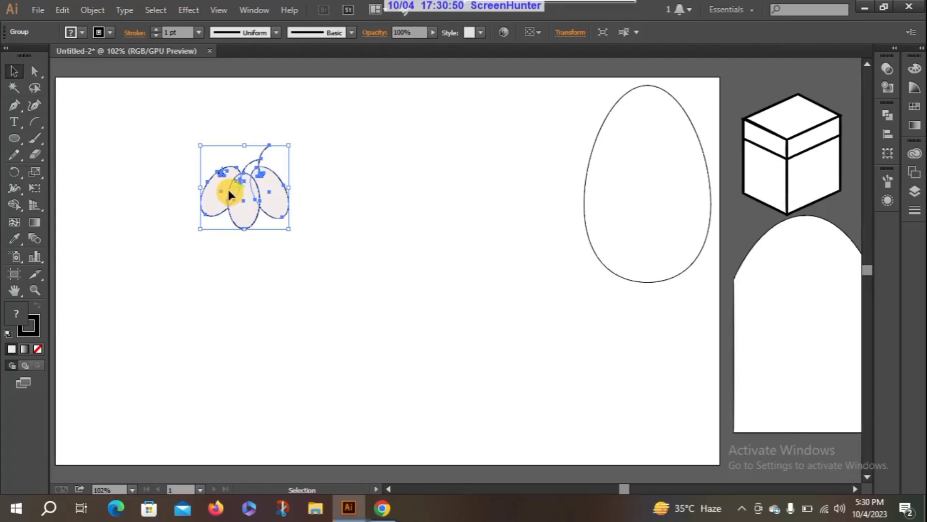
# Step: Duplicate the grouped ellipses twice, placing one copy overlapping below-left of the original and the other separately to its lower right
pyautogui.moveTo(228, 189); pyautogui.dragTo(216, 224)
pyautogui.click(449, 228)
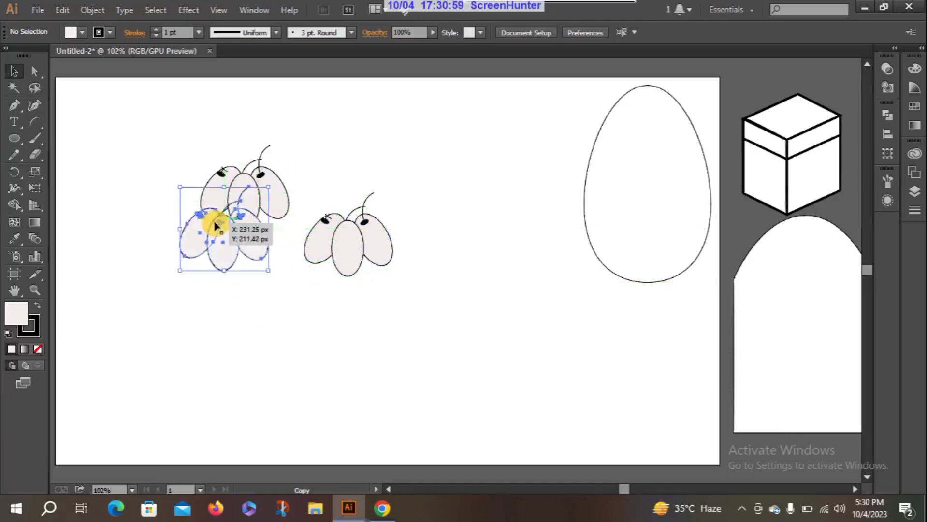
pyautogui.click(296, 298)
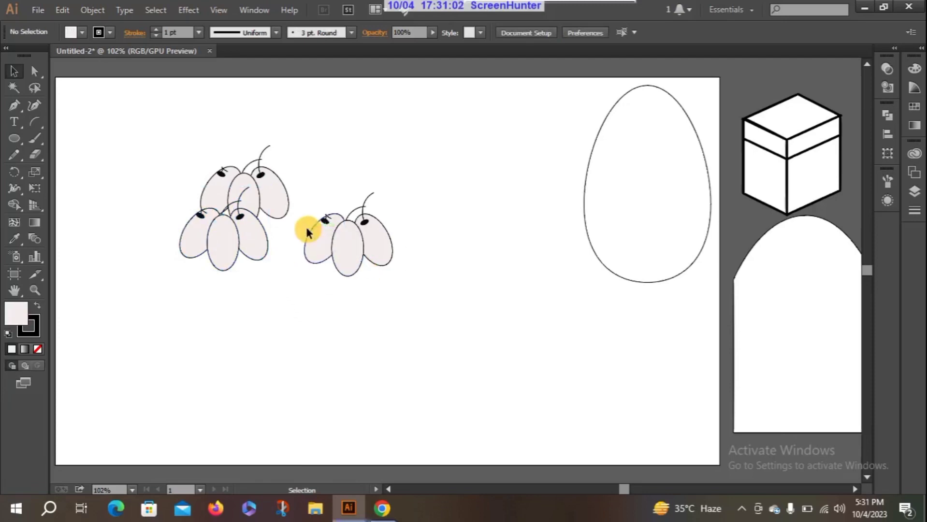
# Step: Duplicate the right-hand group into the gap between the two lower groups and rotate that copy counter-clockwise
pyautogui.moveTo(307, 228); pyautogui.dragTo(242, 231)
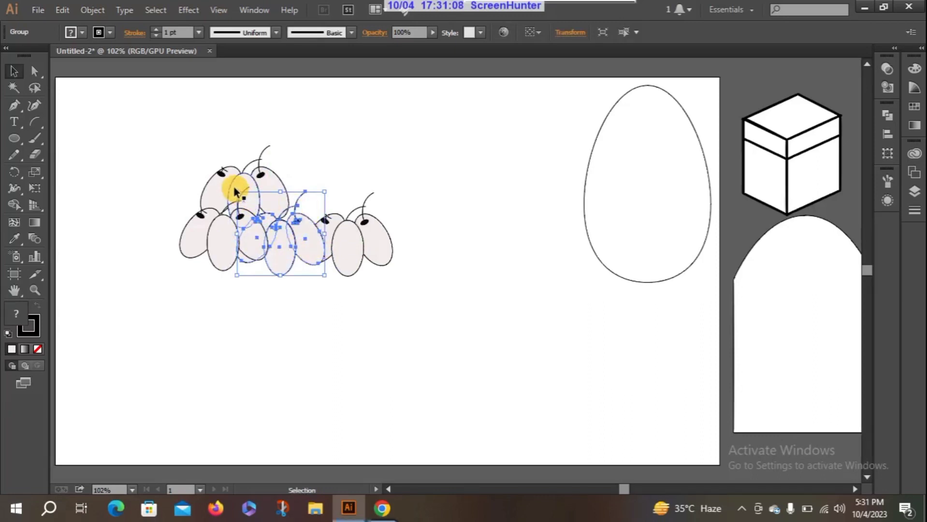
pyautogui.moveTo(234, 189); pyautogui.dragTo(241, 214)
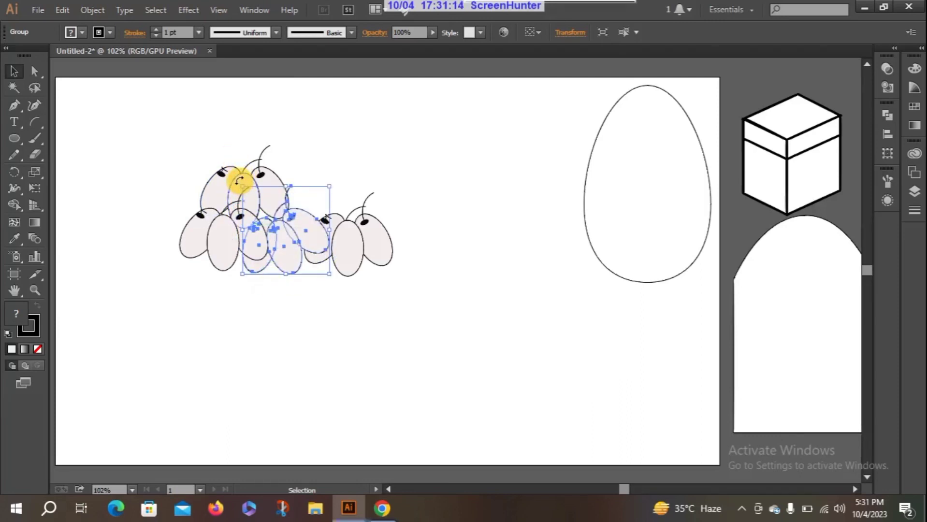
pyautogui.moveTo(239, 181); pyautogui.dragTo(237, 209)
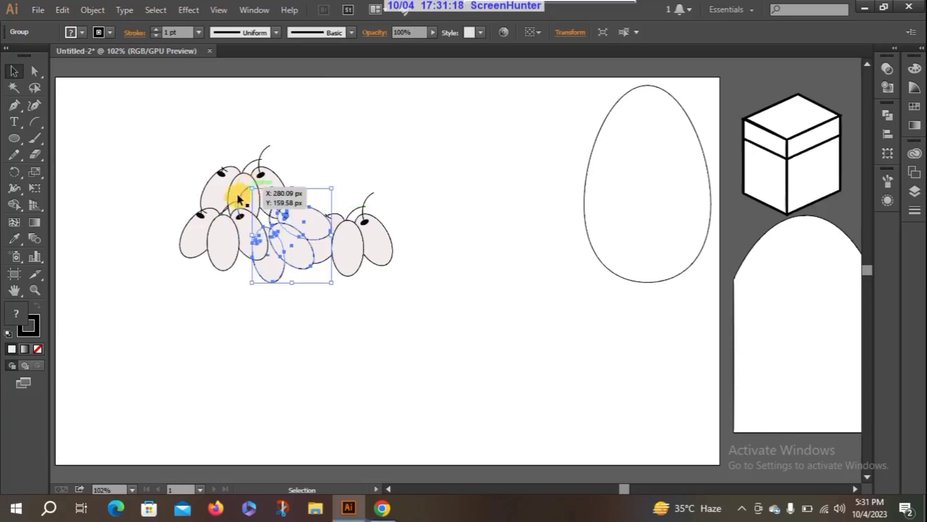
pyautogui.moveTo(248, 176); pyautogui.dragTo(242, 213)
pyautogui.click(244, 310)
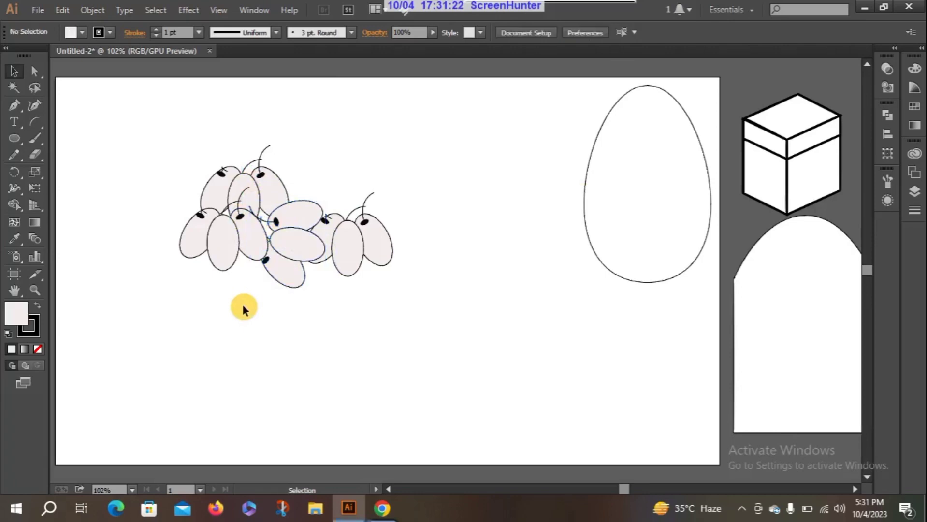
pyautogui.click(273, 255)
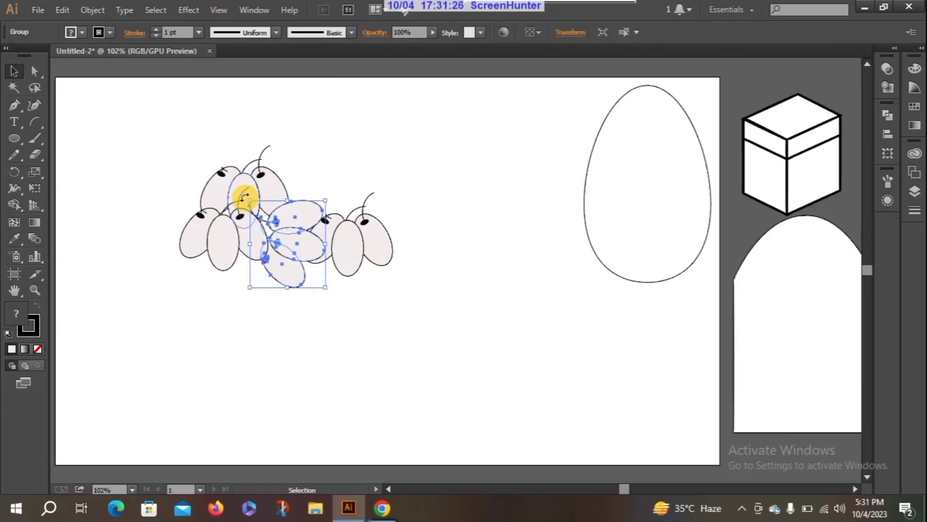
pyautogui.moveTo(245, 196); pyautogui.dragTo(271, 180)
pyautogui.click(243, 305)
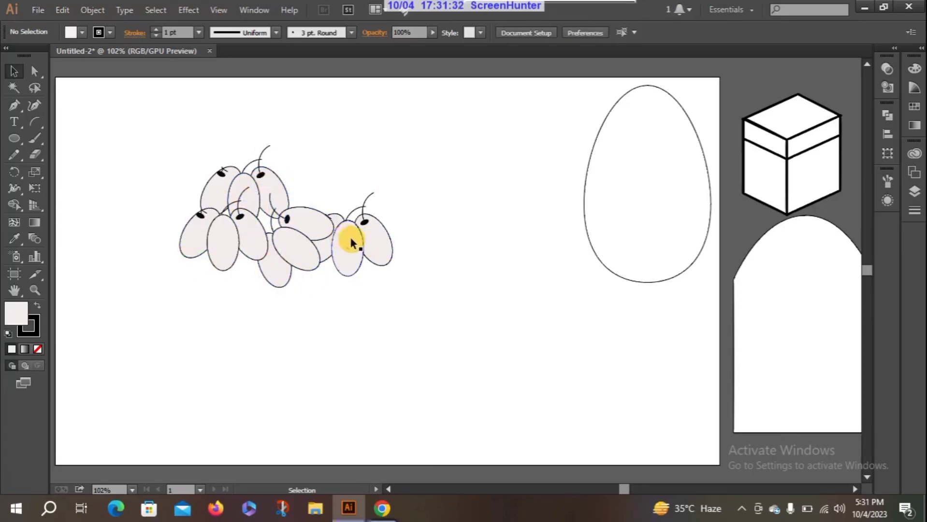
# Step: Move the rightmost group to the cluster's lower left, then add one copy at its lower right and another in between
pyautogui.moveTo(350, 234); pyautogui.dragTo(170, 255)
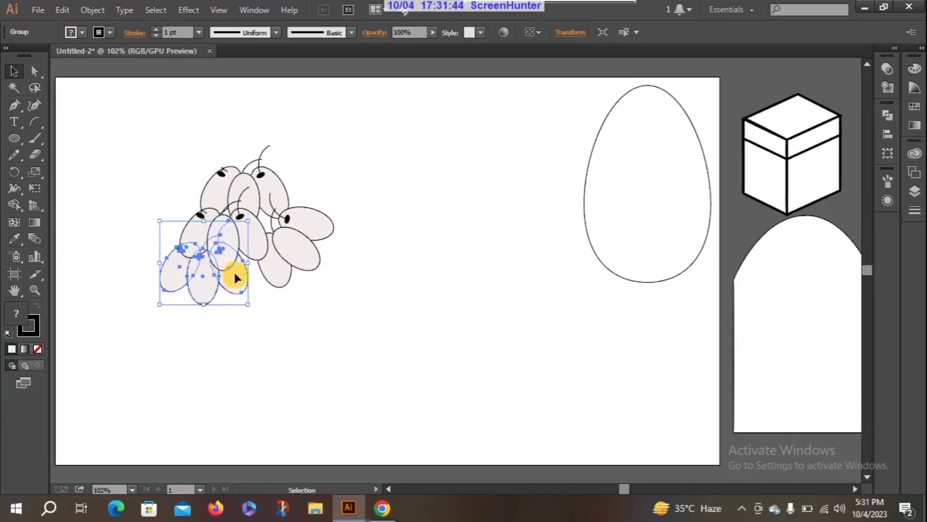
pyautogui.moveTo(244, 274); pyautogui.dragTo(345, 334)
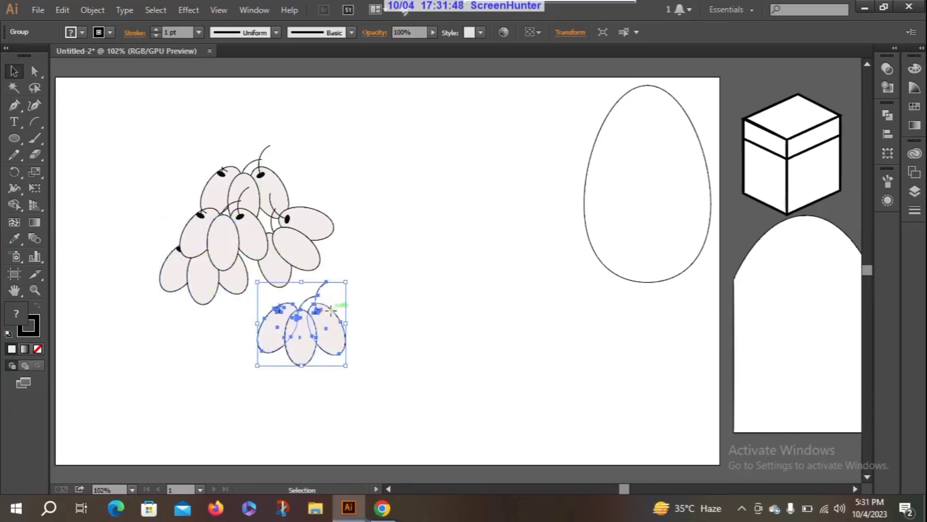
pyautogui.moveTo(328, 302); pyautogui.dragTo(306, 257)
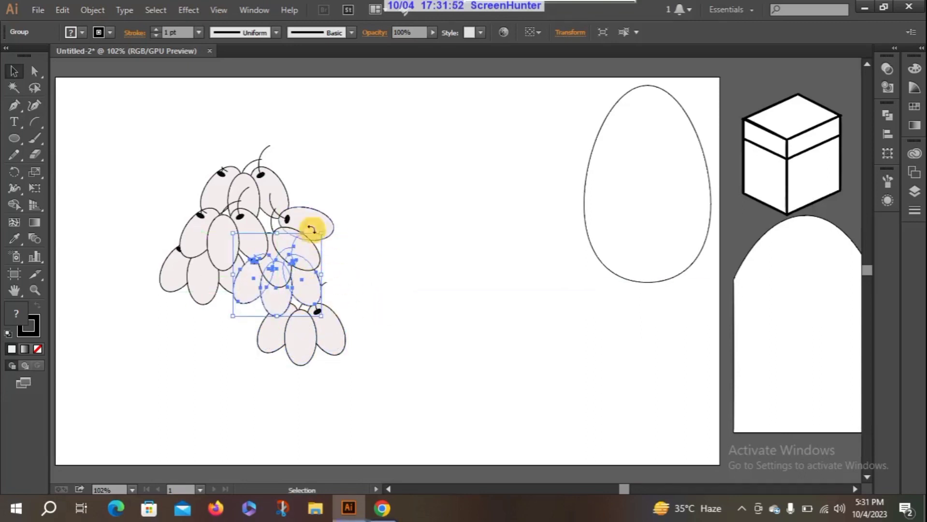
# Step: Add another copy of the group at the cluster's lower left and tuck the lower-right group inward beneath the others
pyautogui.press('alt')
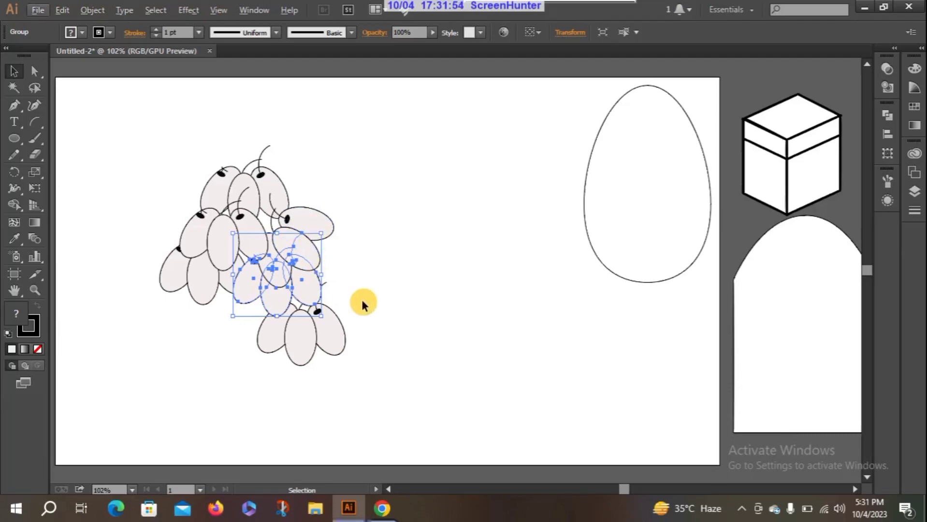
pyautogui.moveTo(334, 311); pyautogui.dragTo(259, 288)
pyautogui.click(361, 278)
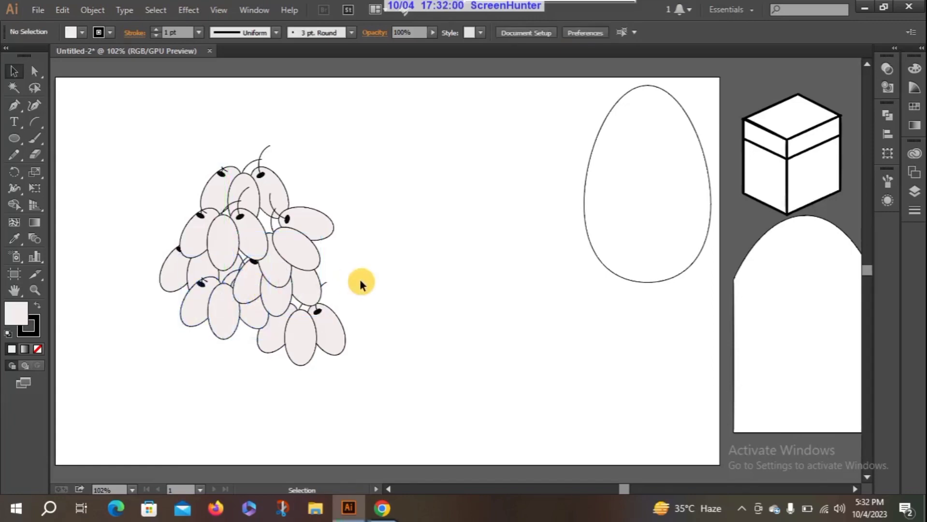
pyautogui.moveTo(332, 314); pyautogui.dragTo(265, 303)
pyautogui.click(396, 314)
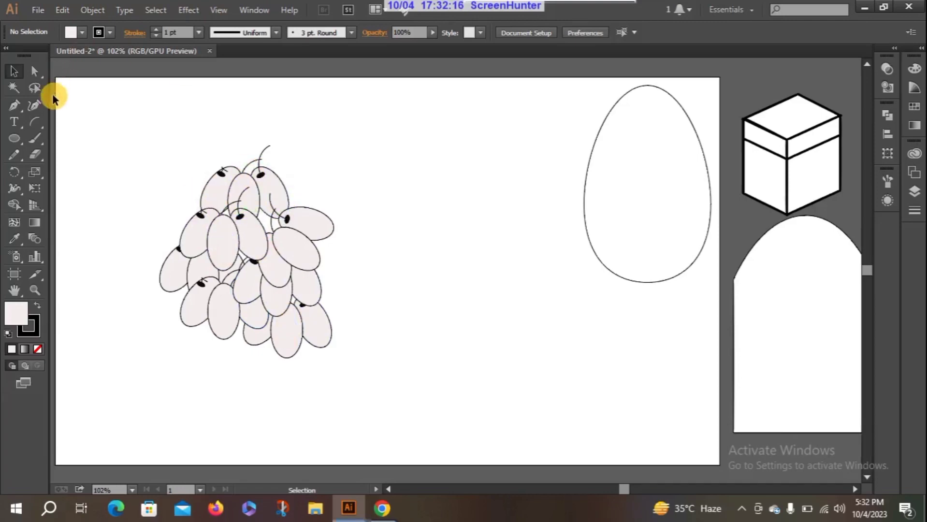
pyautogui.click(32, 138)
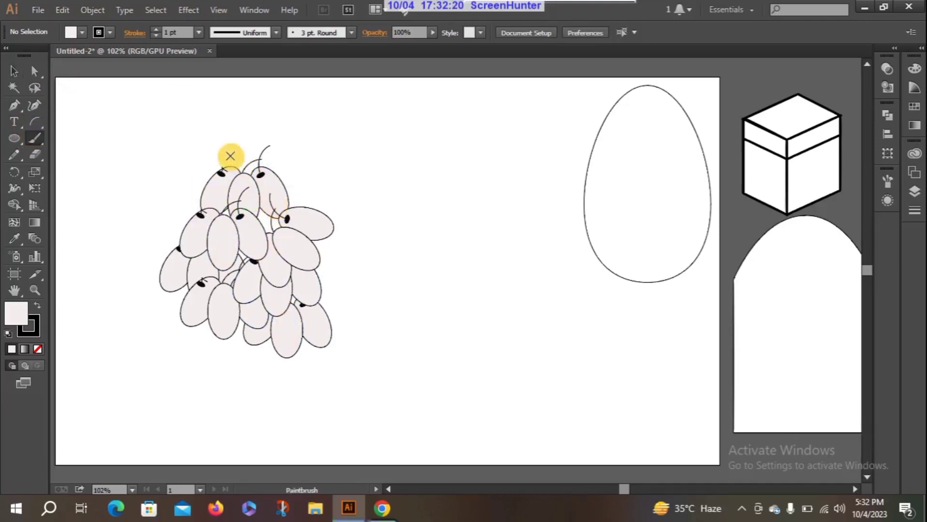
pyautogui.moveTo(229, 154)
pyautogui.mouseDown()
pyautogui.moveTo(245, 172)
pyautogui.moveTo(257, 133)
pyautogui.mouseUp()
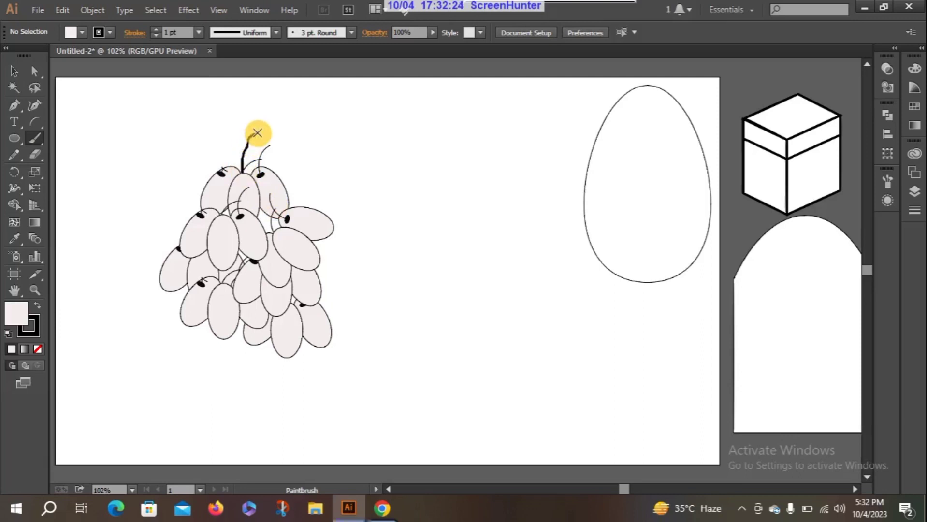
pyautogui.press('/')
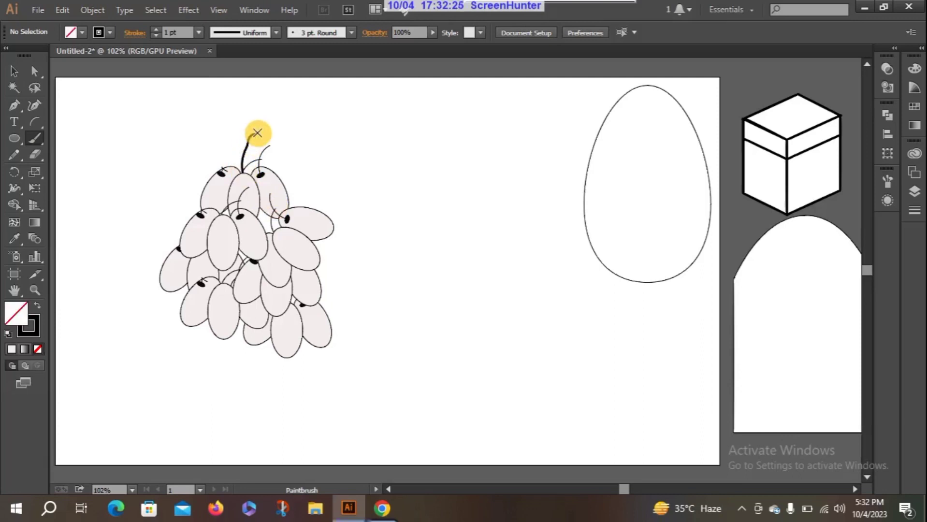
pyautogui.click(14, 72)
pyautogui.moveTo(224, 114); pyautogui.dragTo(258, 156)
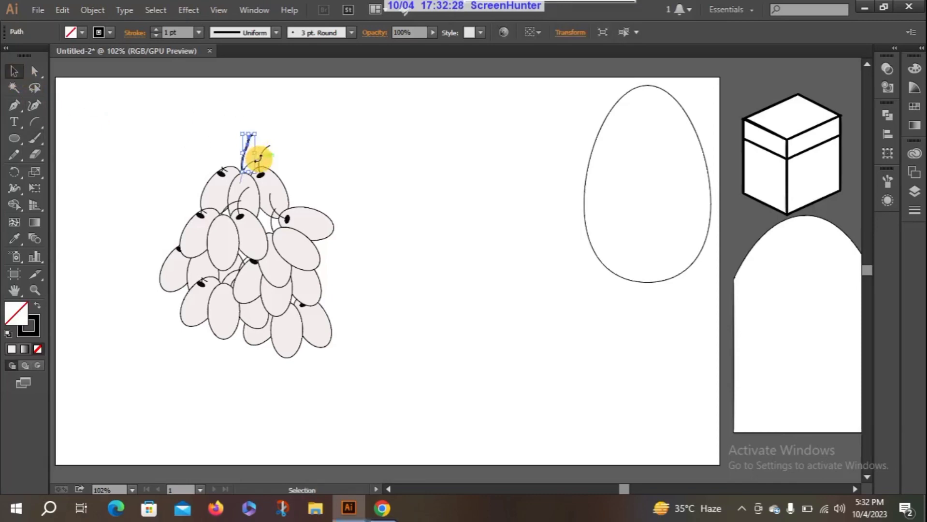
pyautogui.press('Delete')
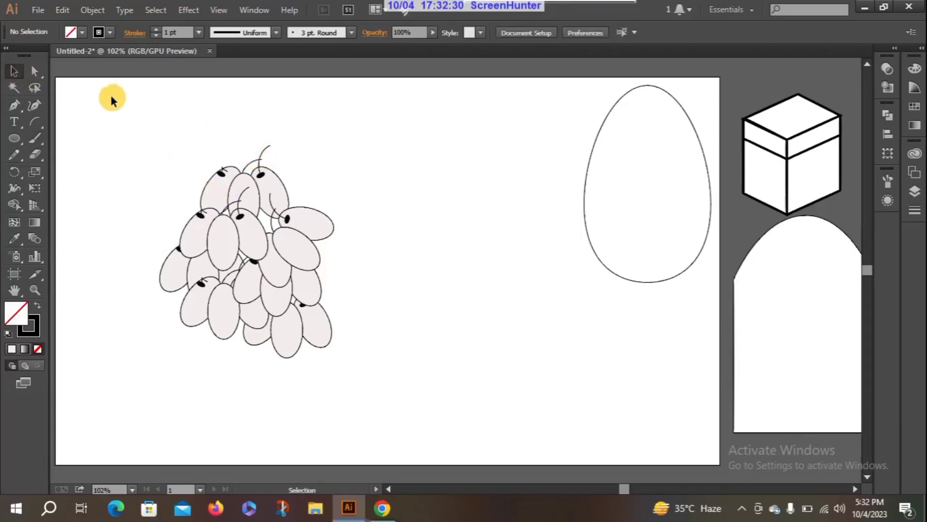
# Step: Paint a straight vertical stem up from the cluster's top with the Paintbrush and extend it with a wavy stroke toward the upper right
pyautogui.doubleClick(36, 140)
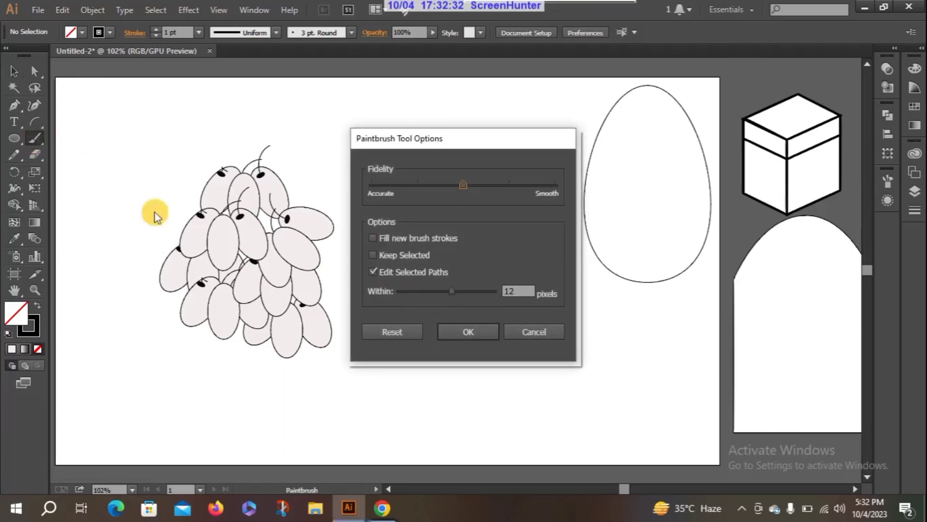
pyautogui.click(530, 332)
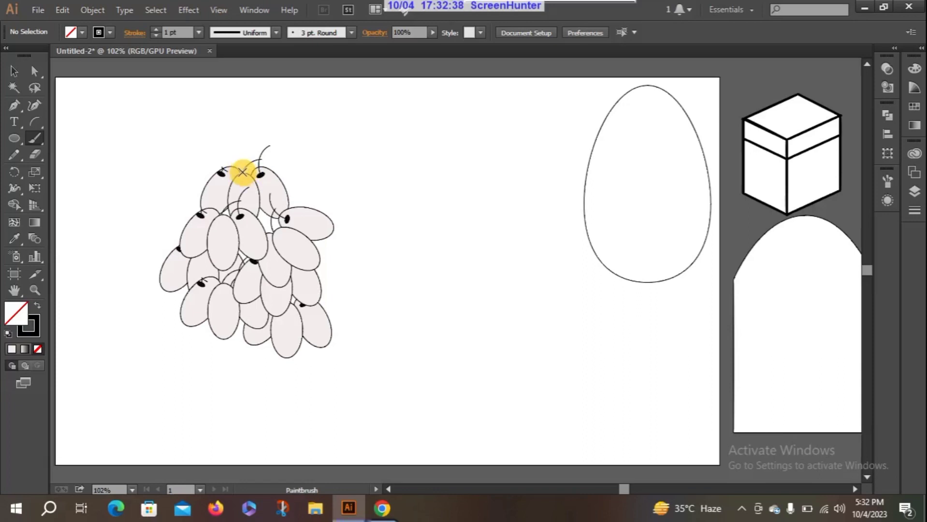
pyautogui.moveTo(242, 172); pyautogui.dragTo(241, 126)
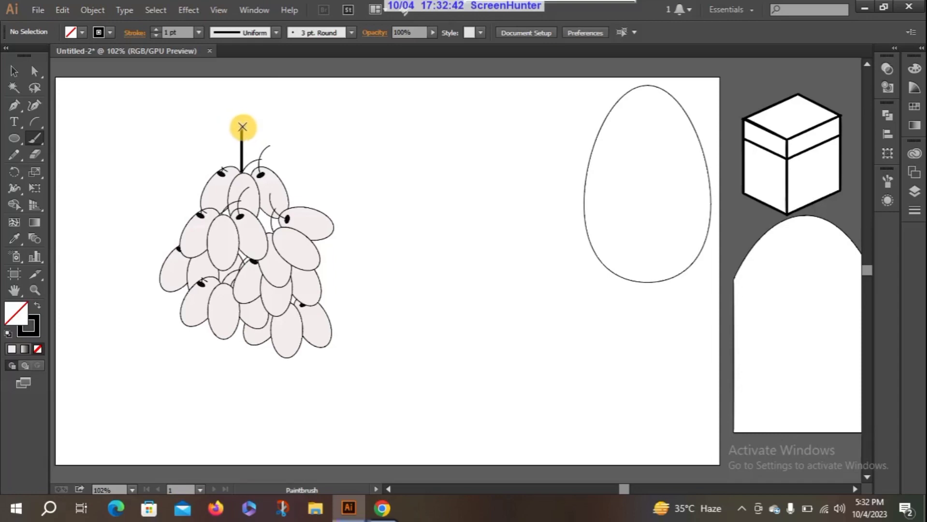
pyautogui.moveTo(242, 127); pyautogui.dragTo(289, 92)
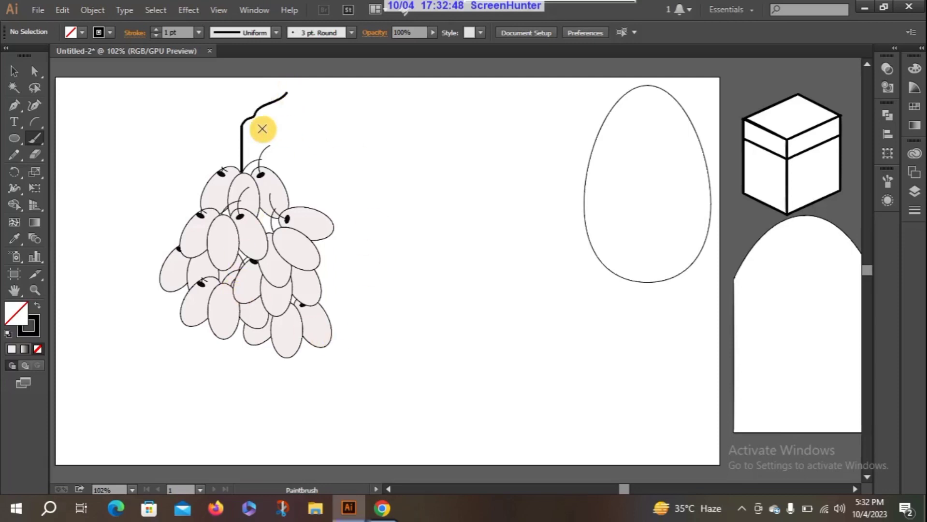
# Step: Group the whole grape cluster together with its painted stem
pyautogui.click(13, 73)
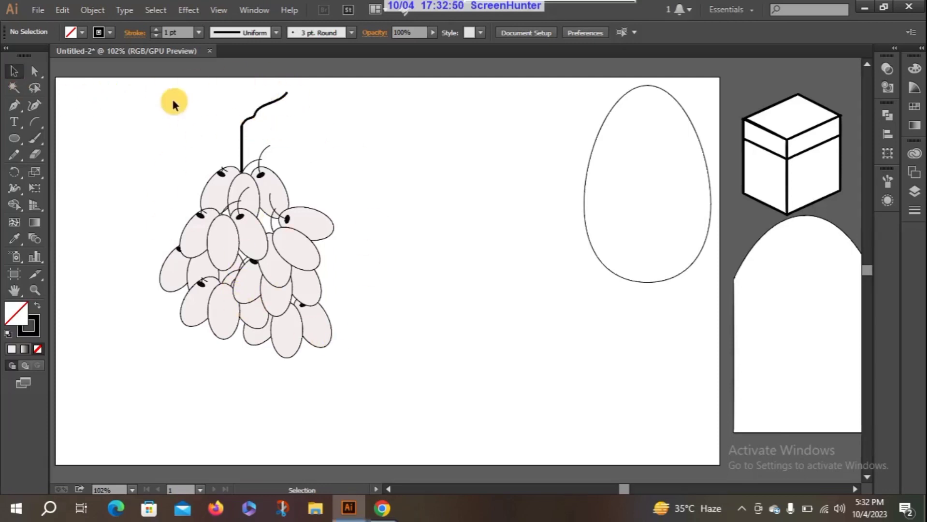
pyautogui.moveTo(112, 95)
pyautogui.mouseDown()
pyautogui.moveTo(262, 269)
pyautogui.moveTo(393, 288)
pyautogui.moveTo(401, 362)
pyautogui.mouseUp()
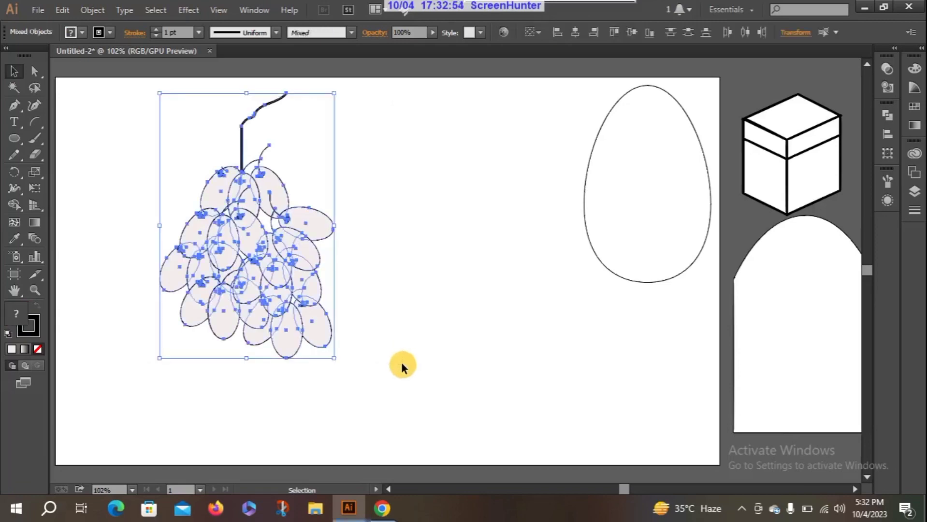
pyautogui.rightClick(229, 240)
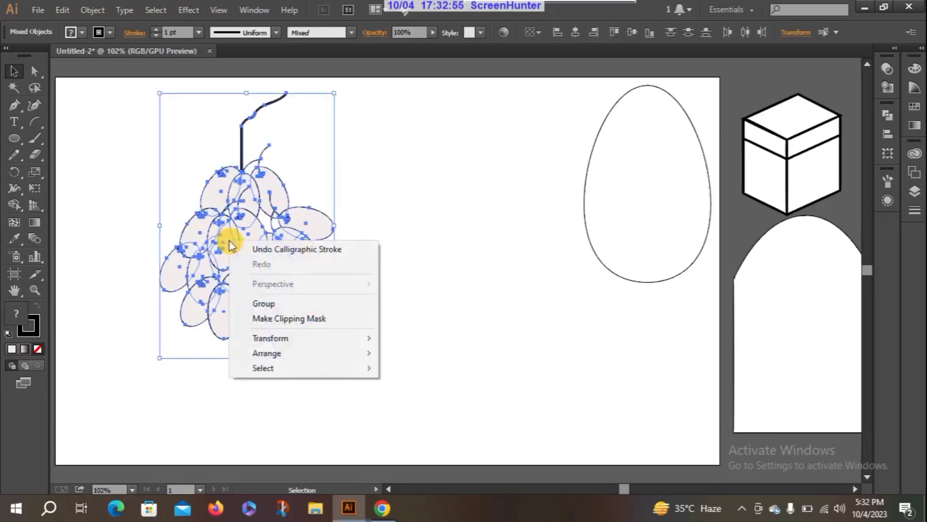
pyautogui.click(307, 308)
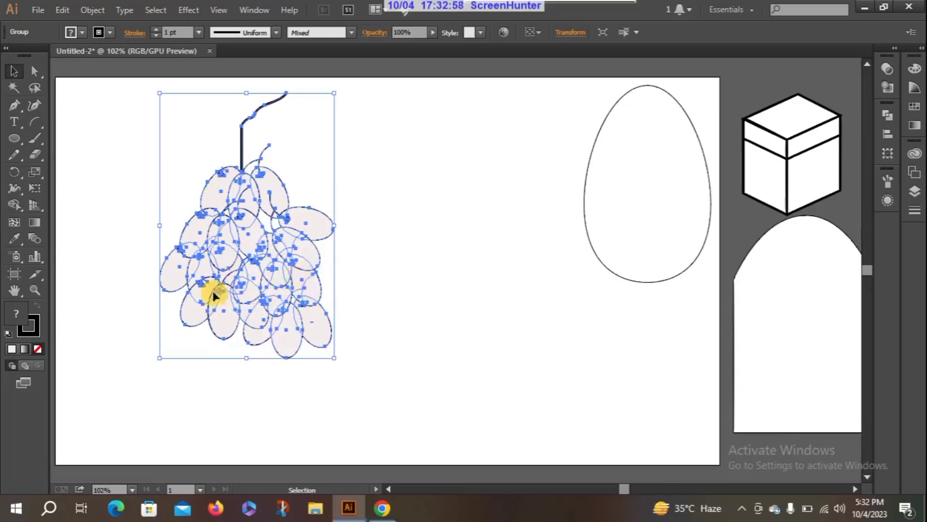
# Step: Move the grouped grape cluster toward the artboard's left edge and slightly down, leaving it deselected
pyautogui.click(114, 246)
pyautogui.moveTo(230, 238); pyautogui.dragTo(172, 263)
pyautogui.click(351, 254)
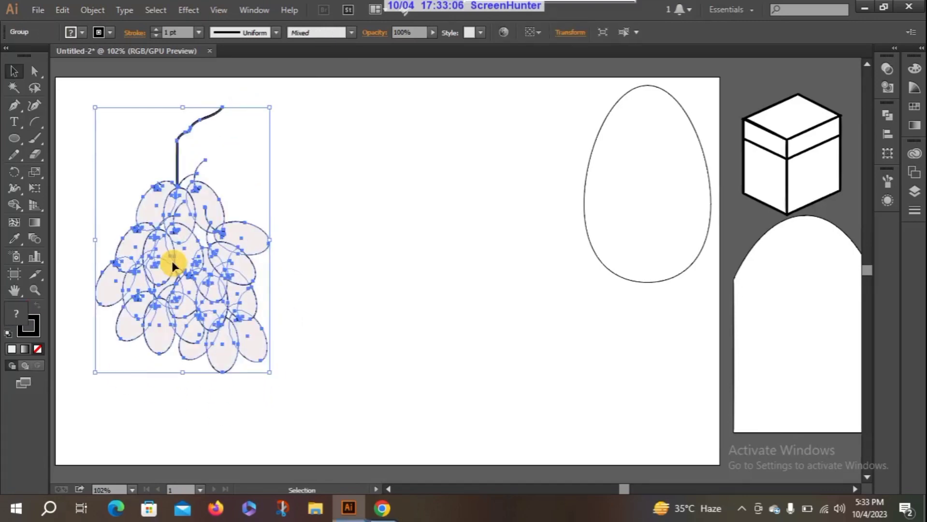
pyautogui.click(337, 250)
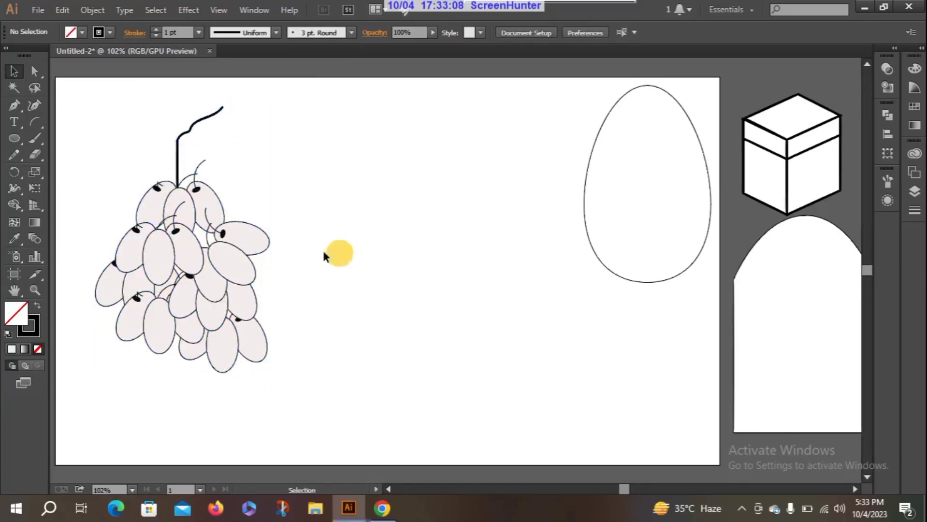
# Step: Move the egg beside the grape cluster and bring the box and the arch onto the artboard, with the arch below the box
pyautogui.moveTo(605, 199); pyautogui.dragTo(316, 201)
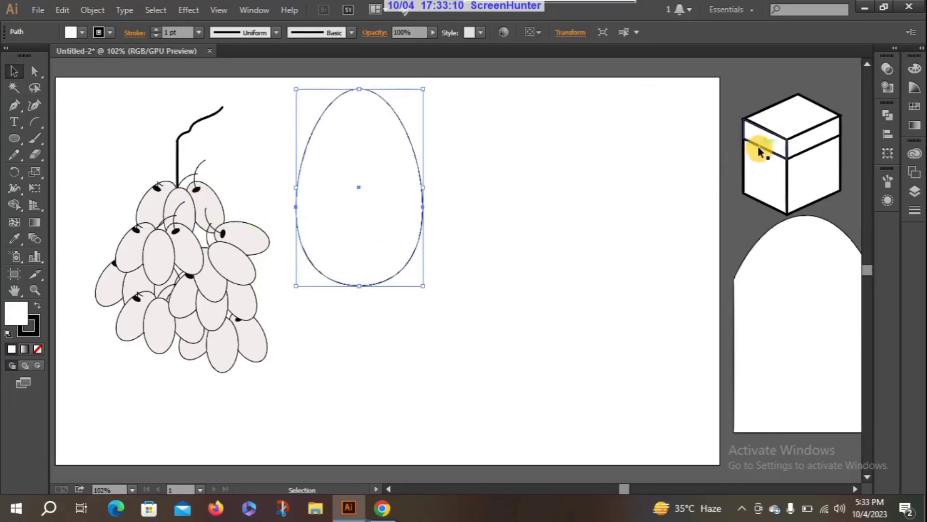
pyautogui.moveTo(759, 149); pyautogui.dragTo(506, 166)
pyautogui.moveTo(769, 300); pyautogui.dragTo(464, 313)
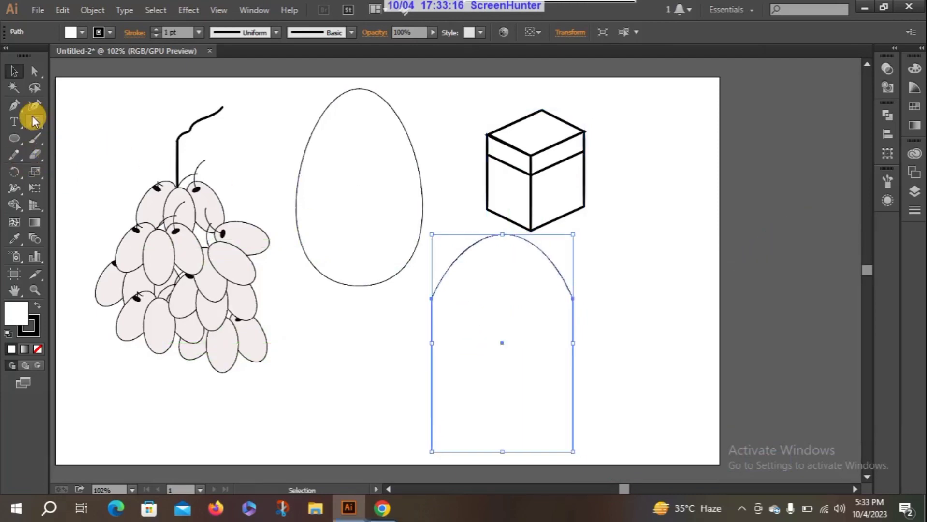